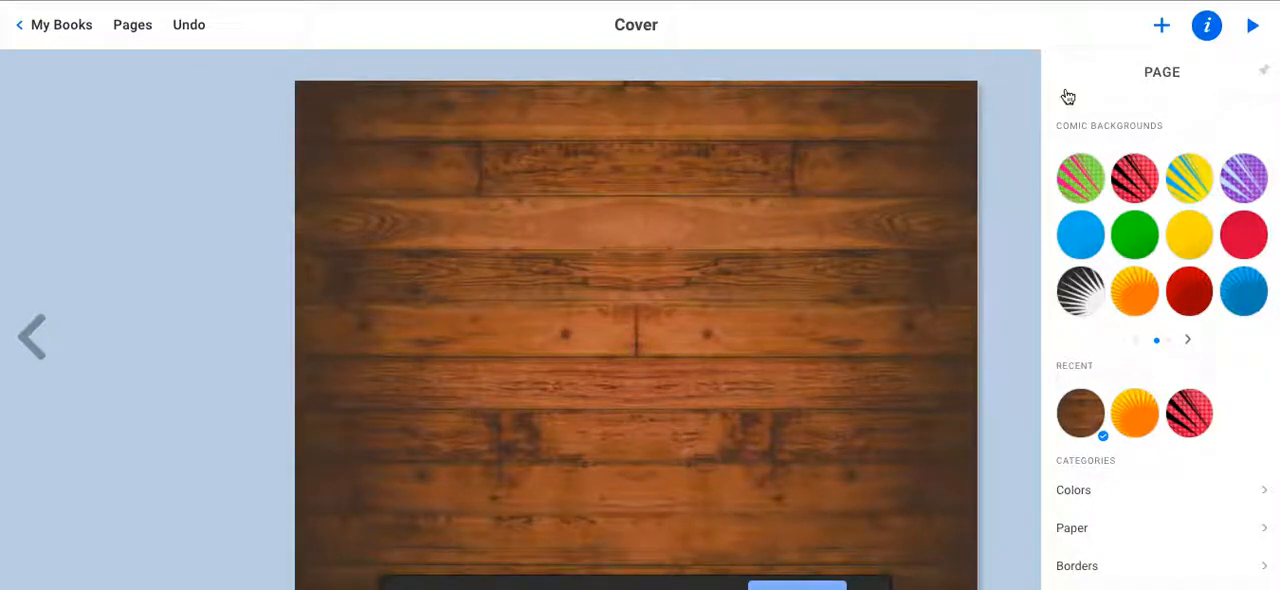
Add a comic Caption text reading "All about me." to the wood-textured cover.
click(1024, 150)
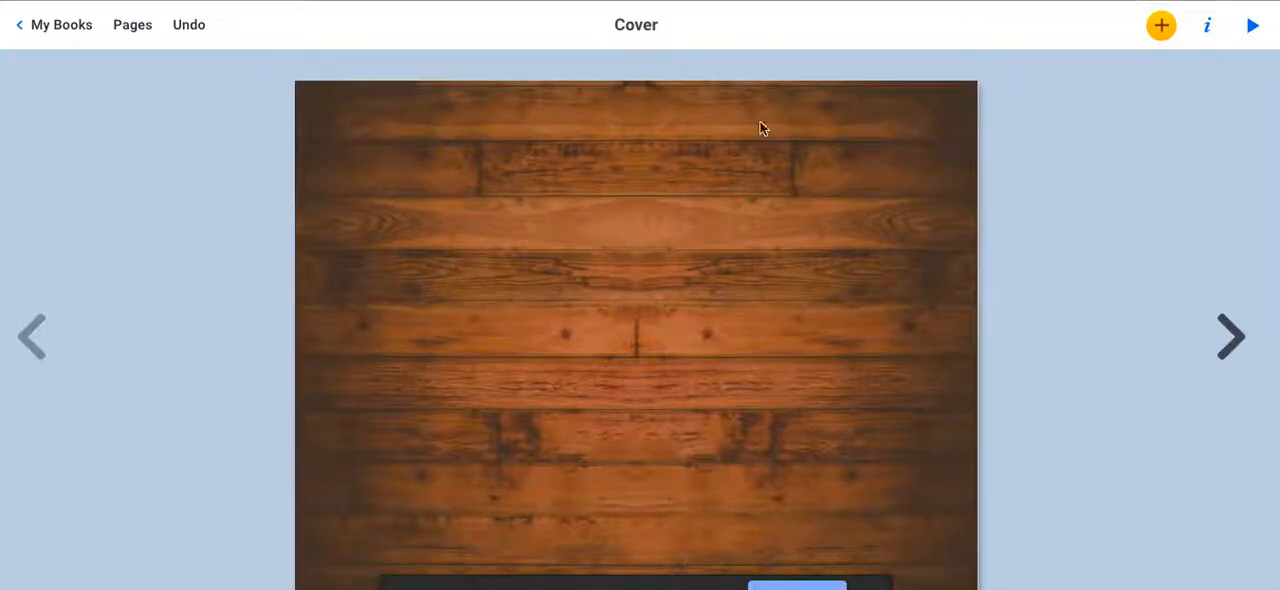
click(1157, 14)
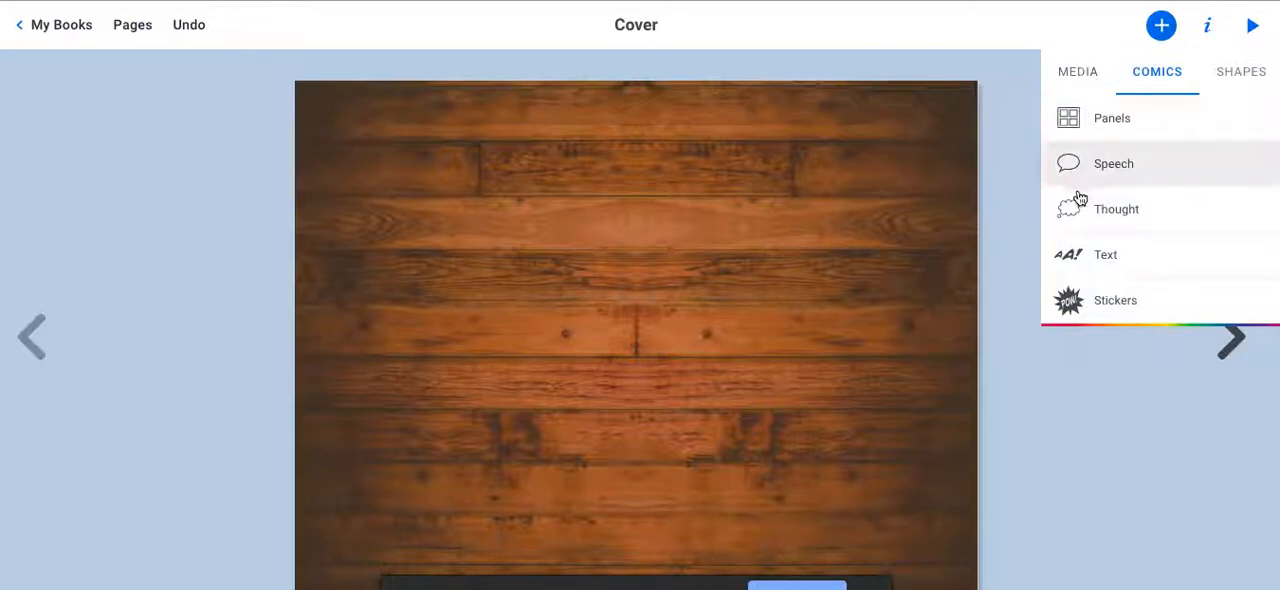
click(1080, 260)
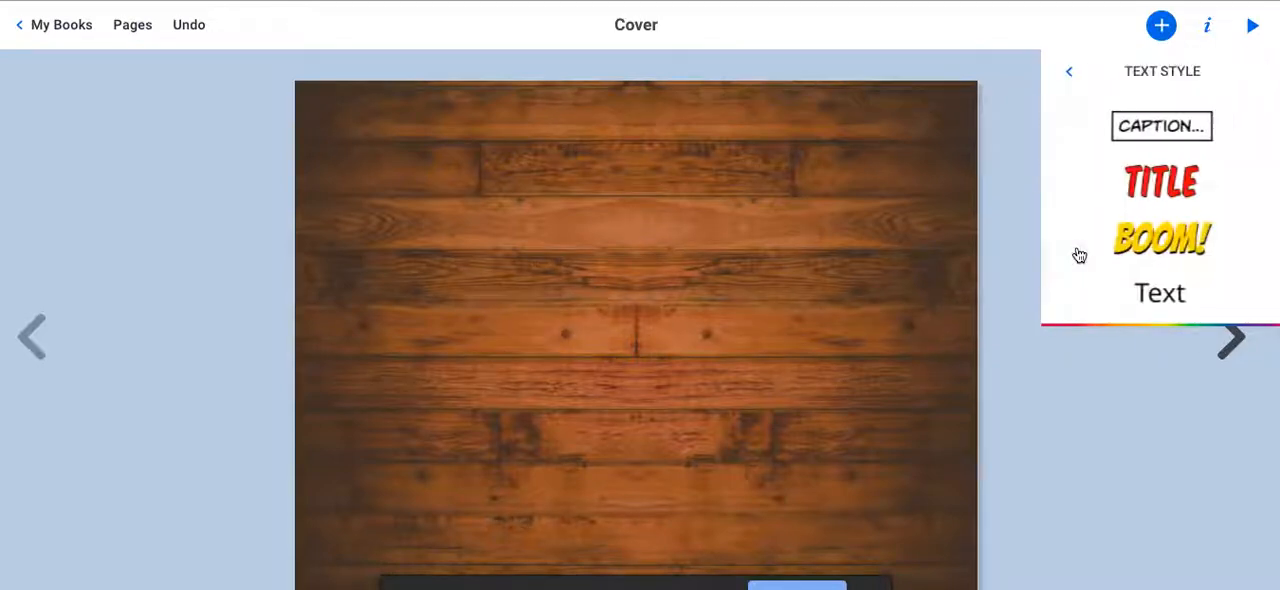
click(1158, 128)
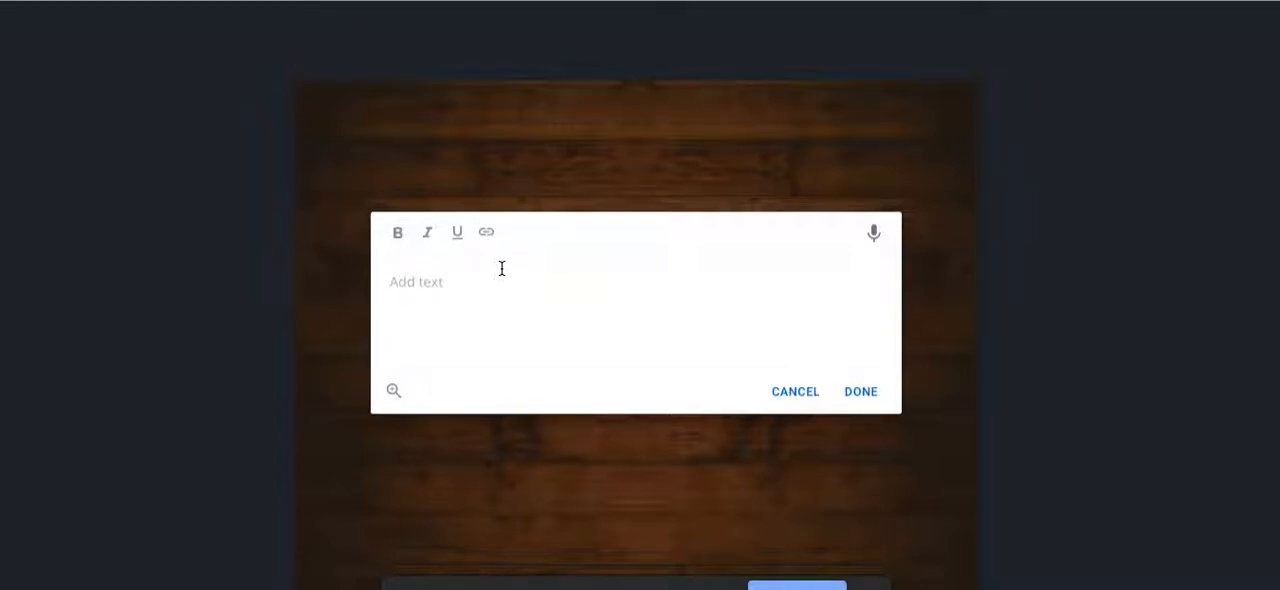
text(All about me.)
click(857, 391)
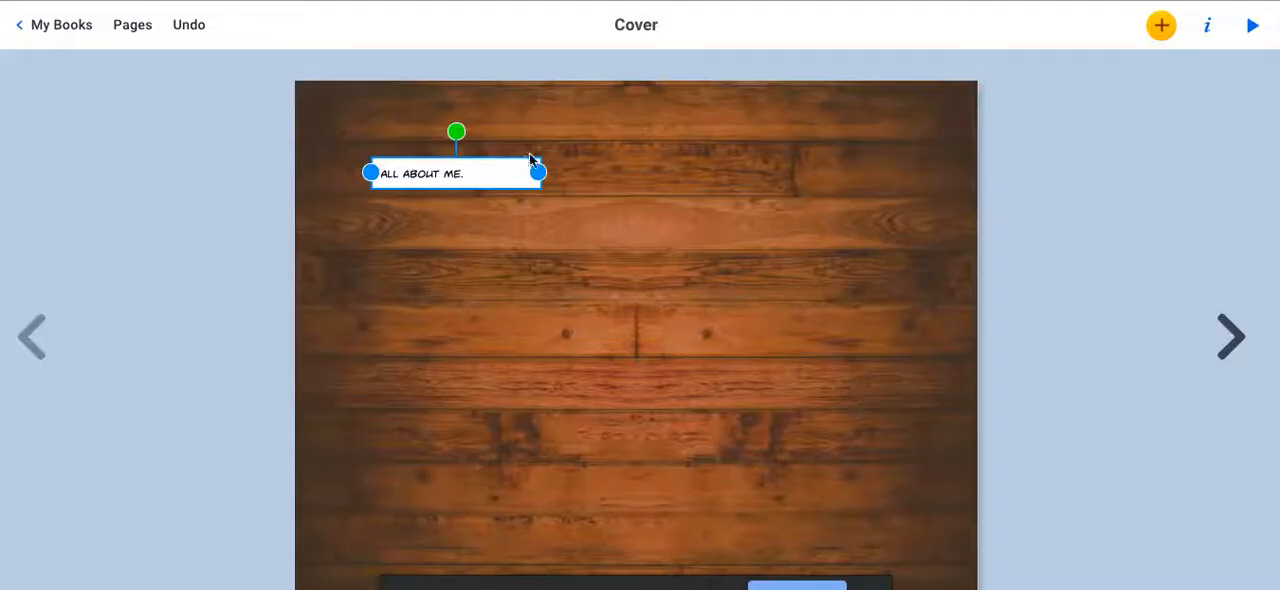
Widen the caption box to about twice its width and increase its text size to 44.
drag(536, 168, 736, 172)
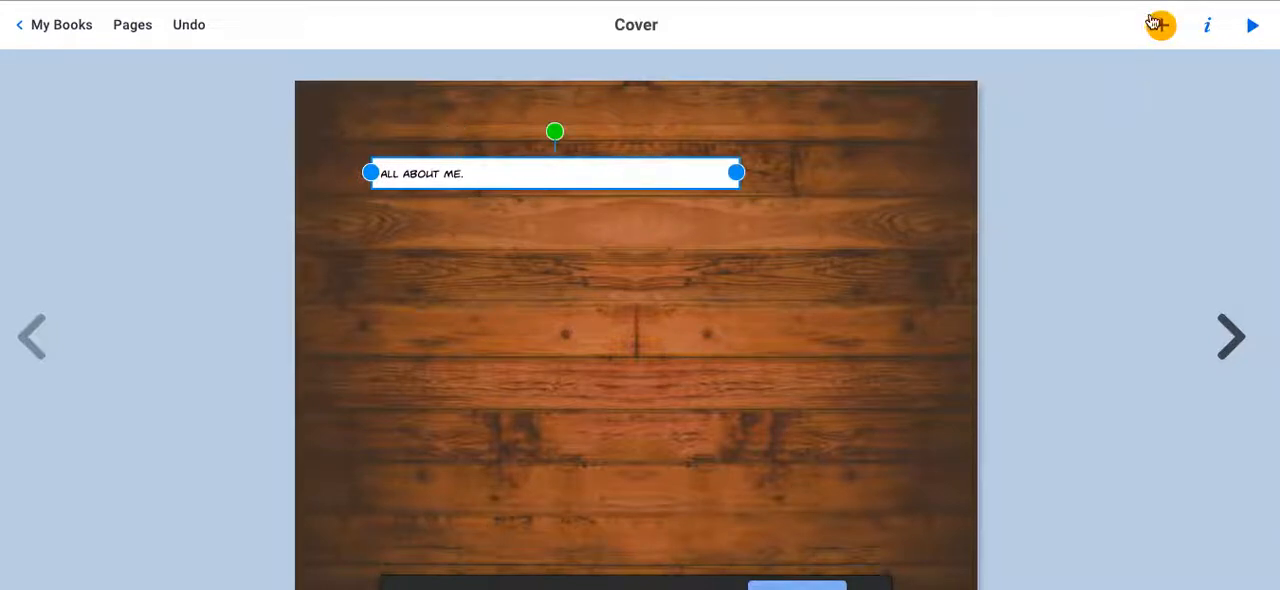
click(1211, 28)
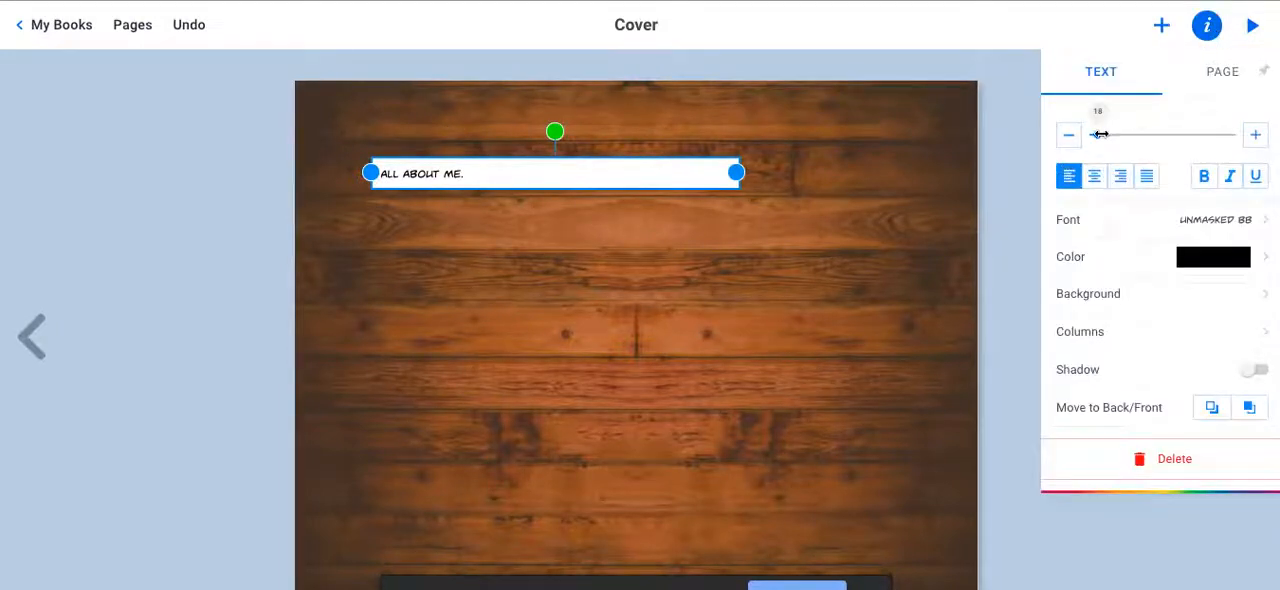
click(1252, 137)
click(1252, 137)
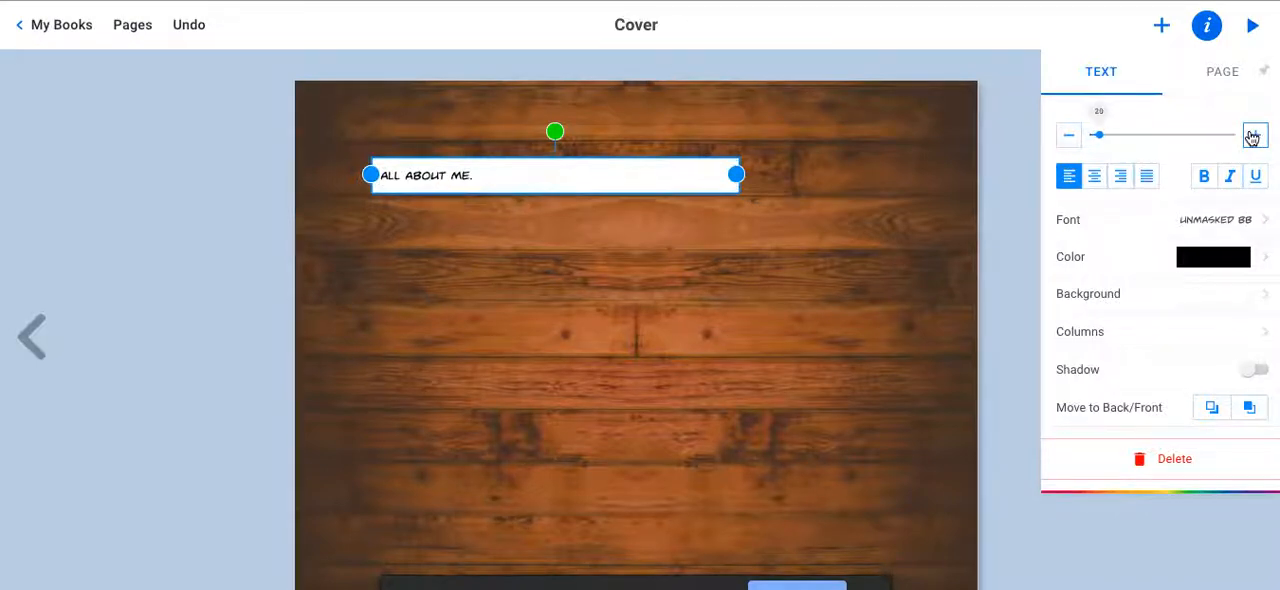
click(1252, 137)
click(1252, 137)
click(1252, 137)
click(1252, 137)
click(1252, 137)
click(1252, 137)
click(1252, 137)
click(1252, 137)
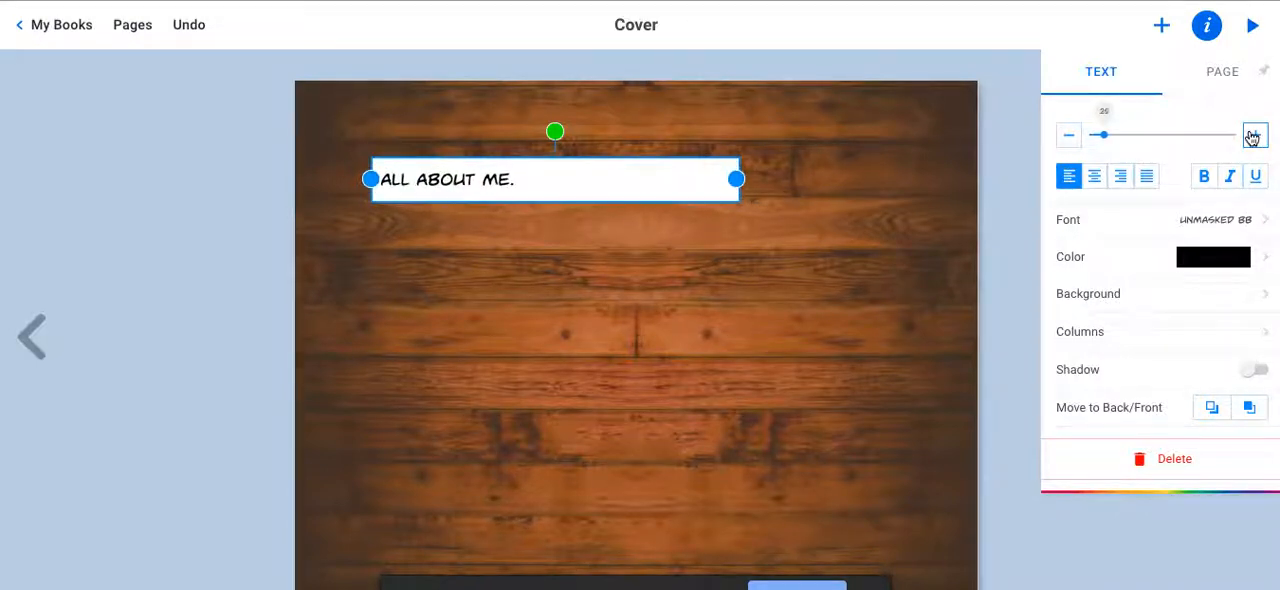
click(1252, 137)
click(1252, 137)
click(1252, 137)
click(1252, 137)
click(1252, 137)
click(1252, 137)
click(1252, 137)
click(1252, 137)
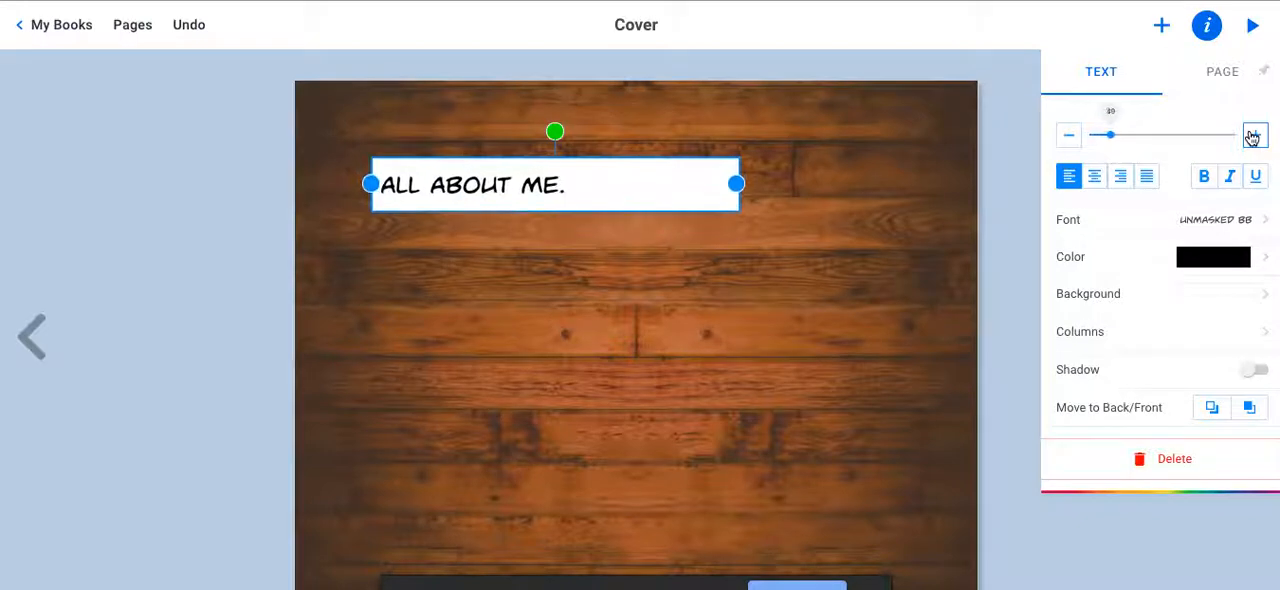
click(1252, 137)
click(1252, 137)
click(1252, 137)
click(1252, 137)
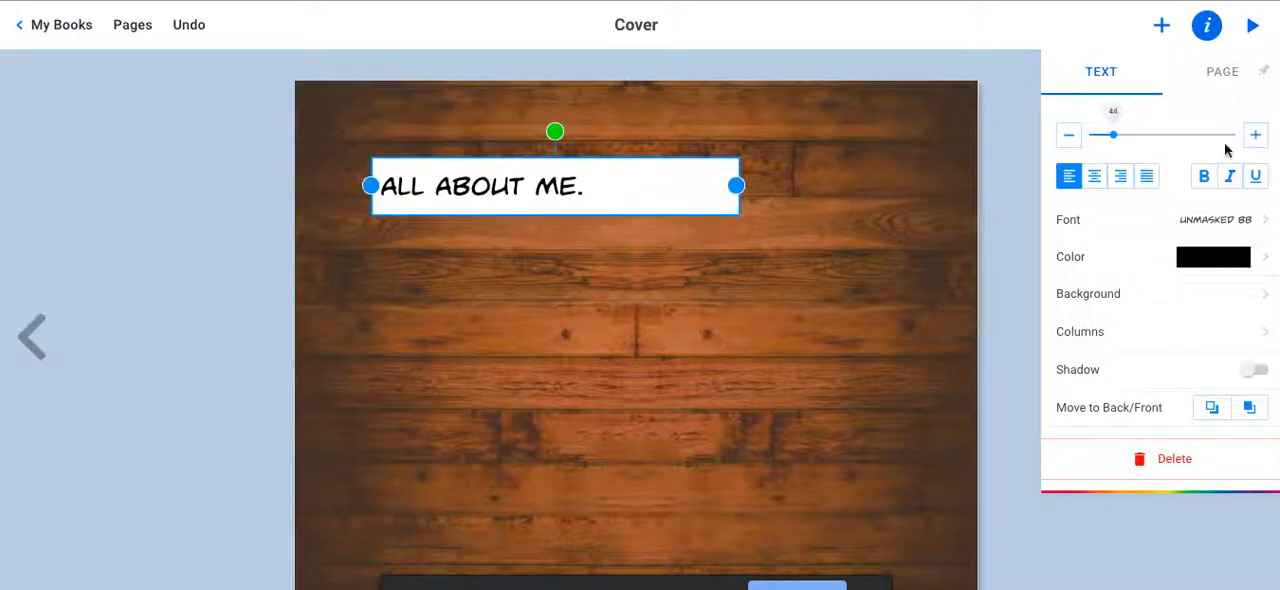
Center-align the caption text and move the caption box to the horizontal middle of the cover, near its upper edge.
click(1093, 177)
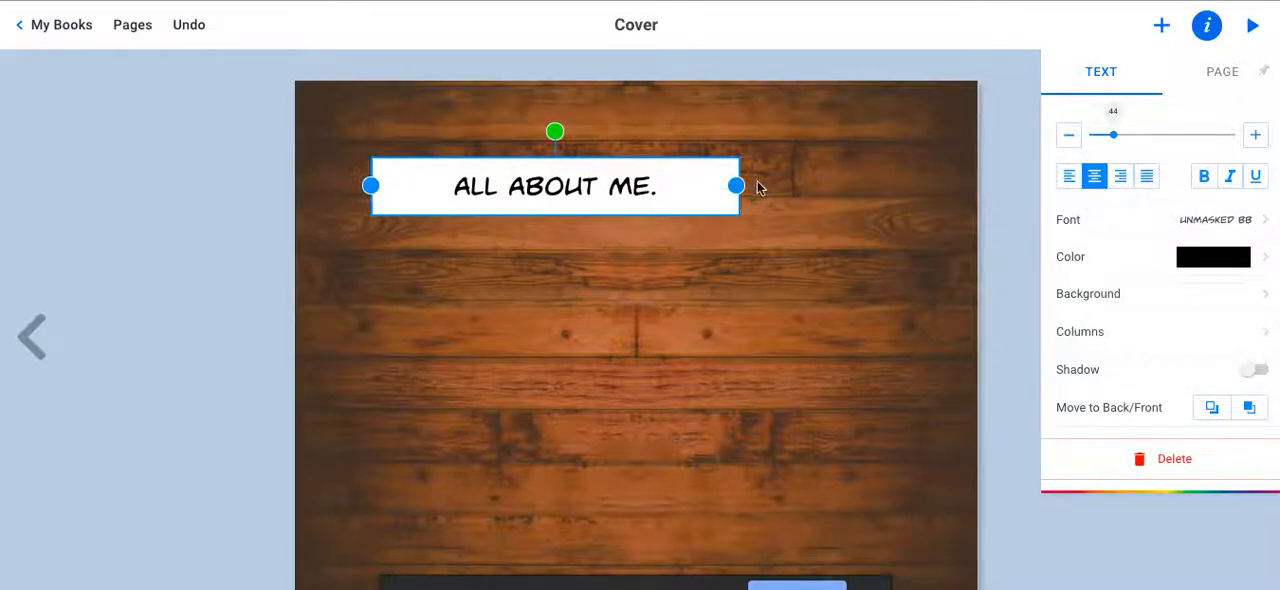
drag(549, 188, 637, 176)
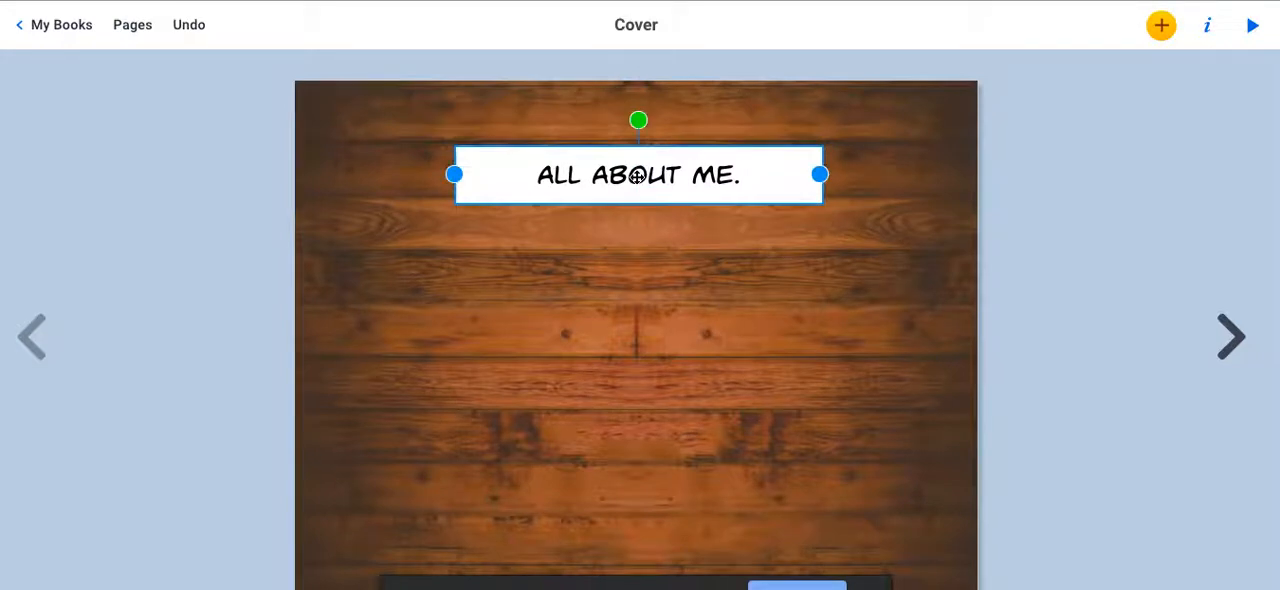
click(920, 285)
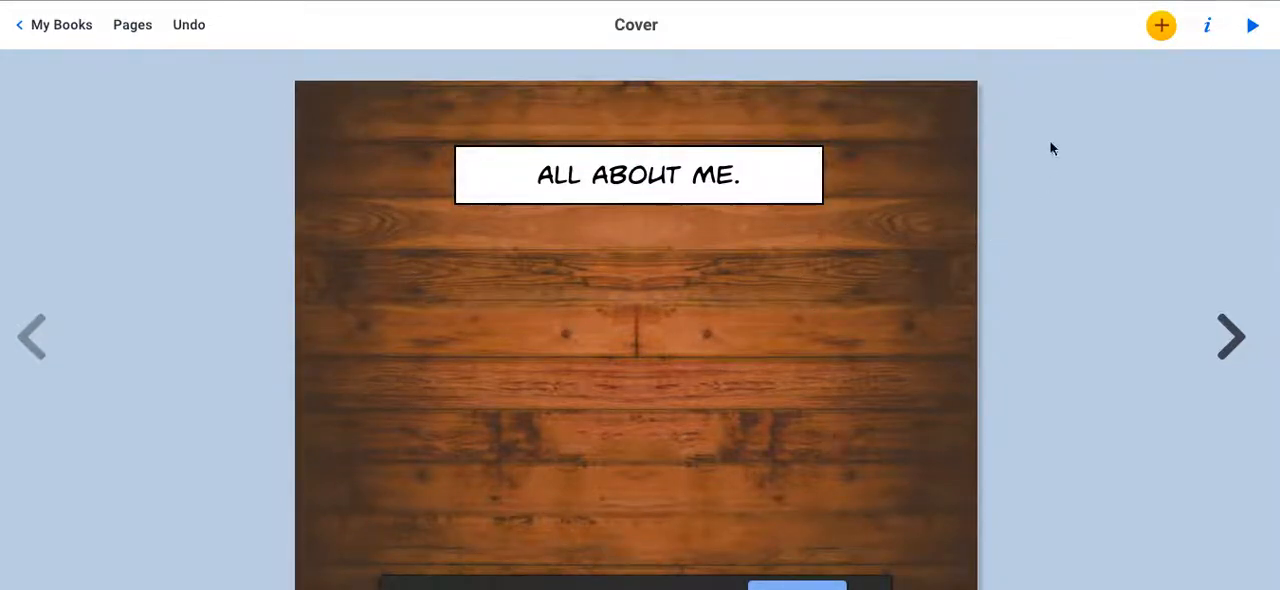
Take a picture with the camera, allowing microphone and camera access, and use it on the cover.
click(1160, 28)
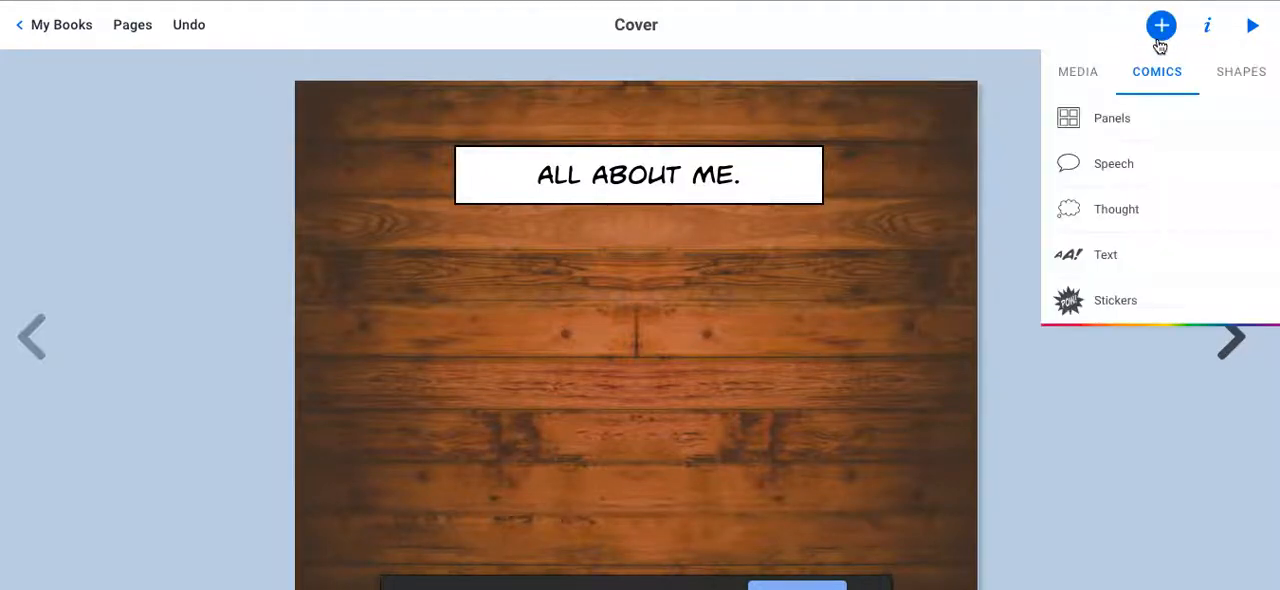
click(1085, 88)
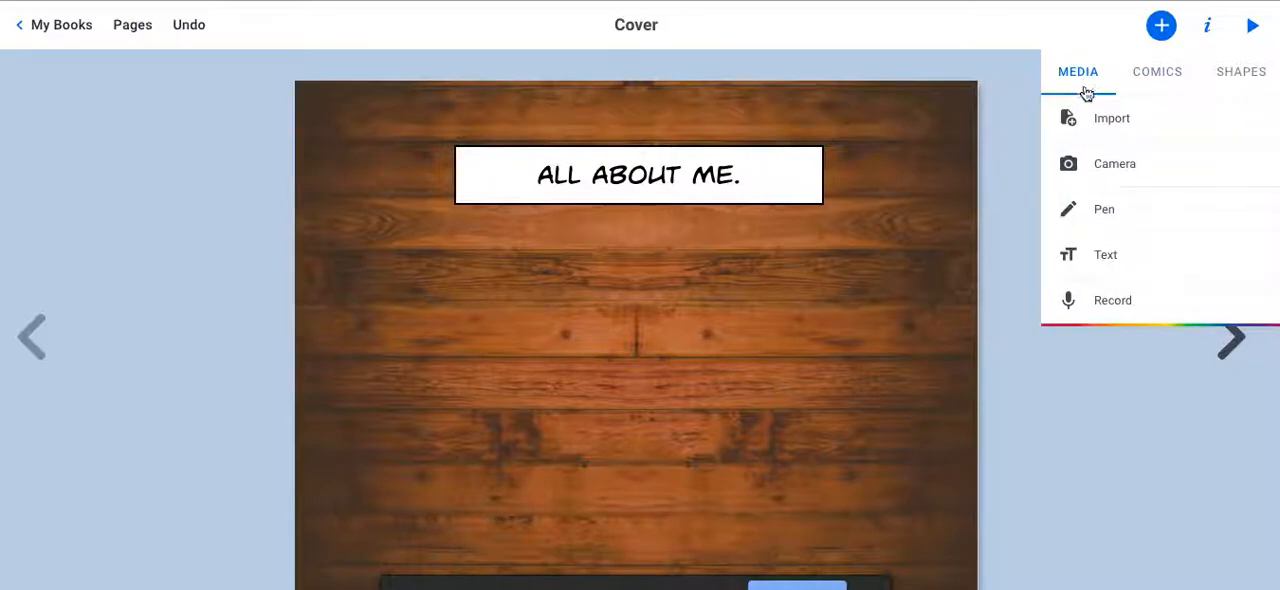
click(1101, 162)
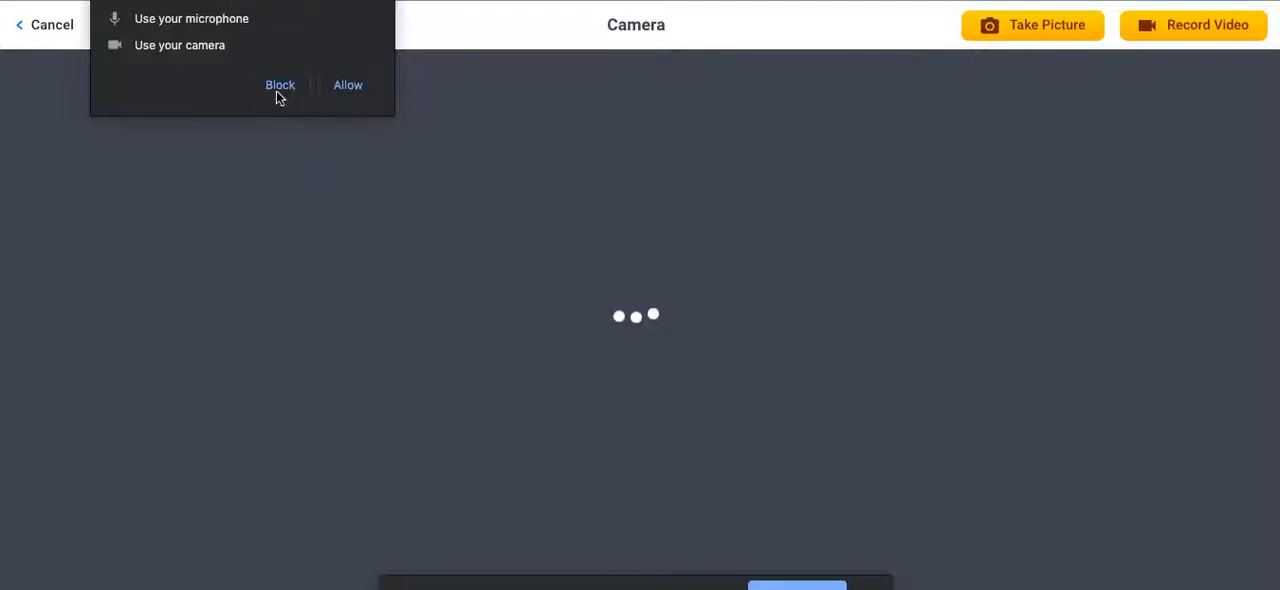
click(349, 86)
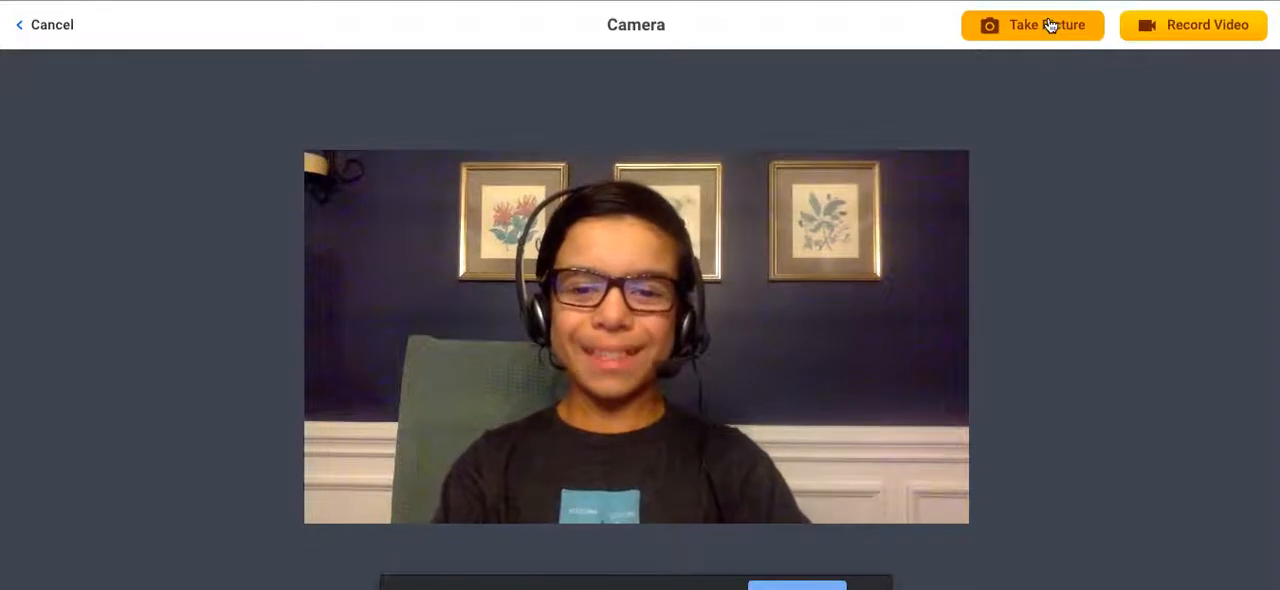
click(1049, 25)
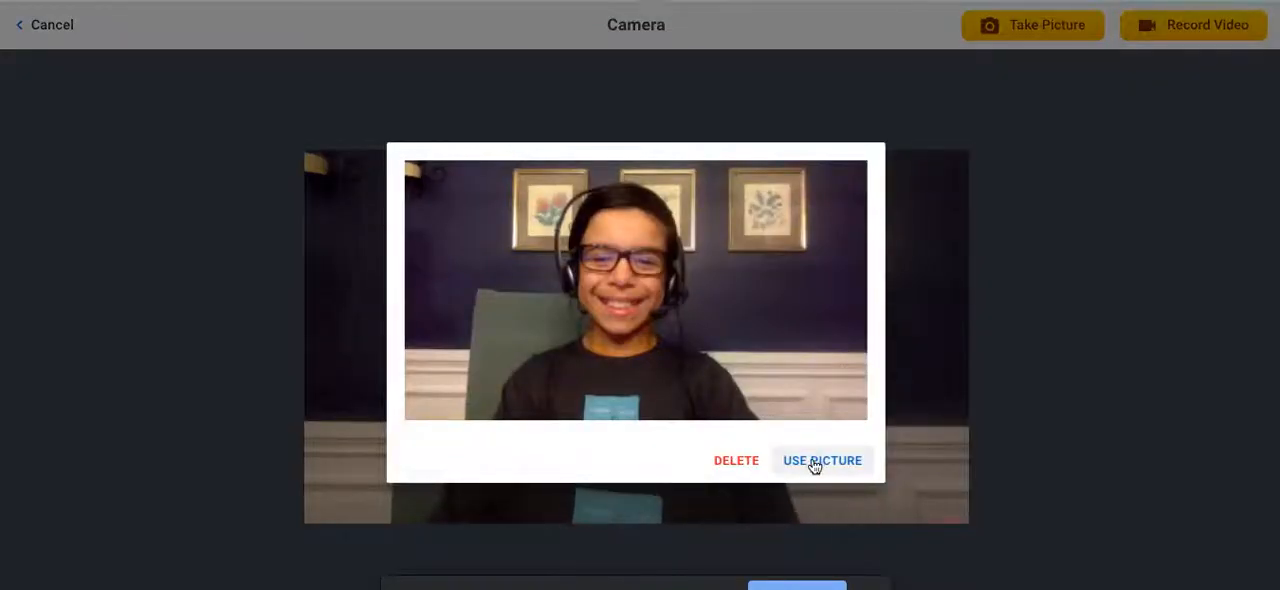
click(815, 462)
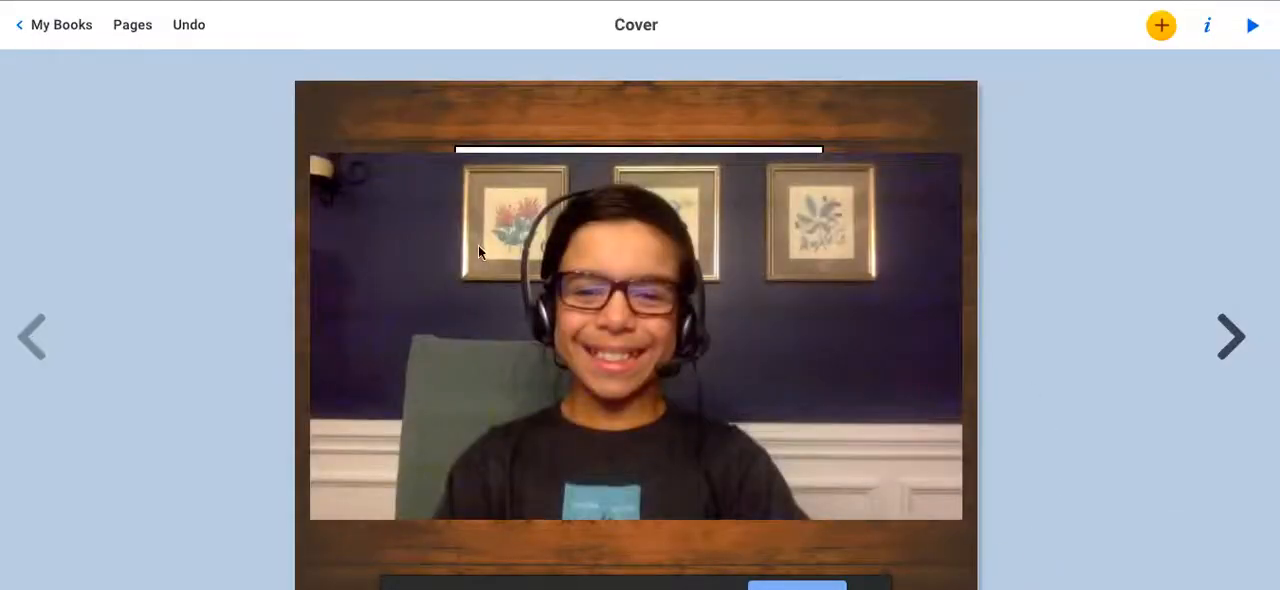
Shrink the photo to about two thirds of its width and place it centered just below the caption.
click(521, 264)
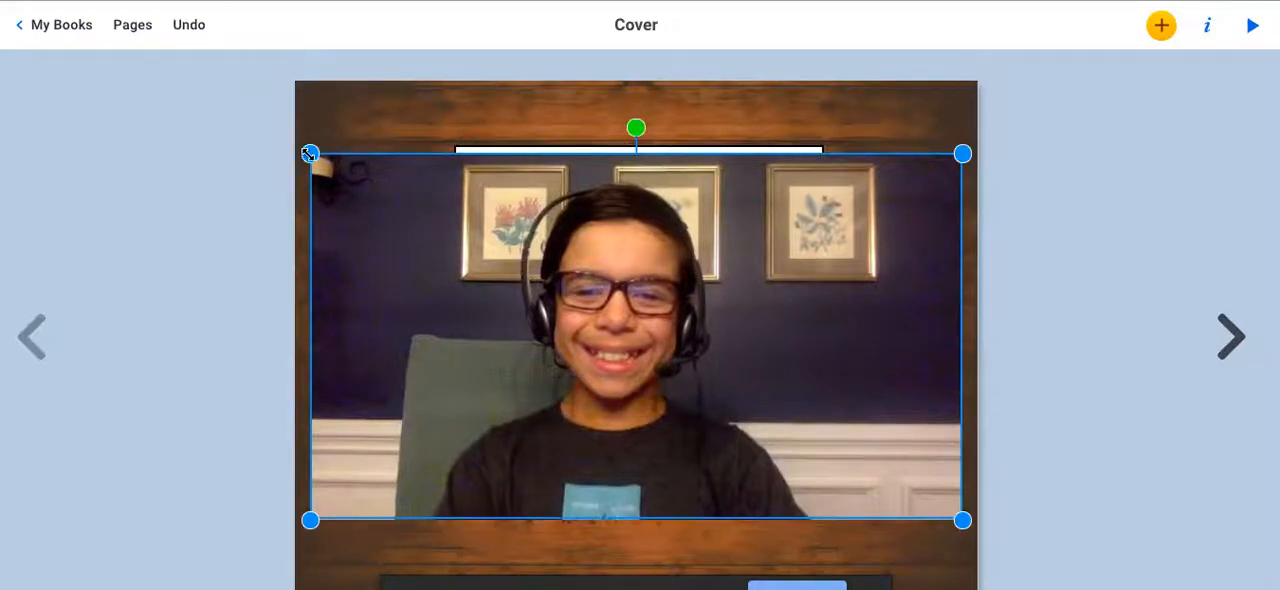
drag(309, 153, 541, 283)
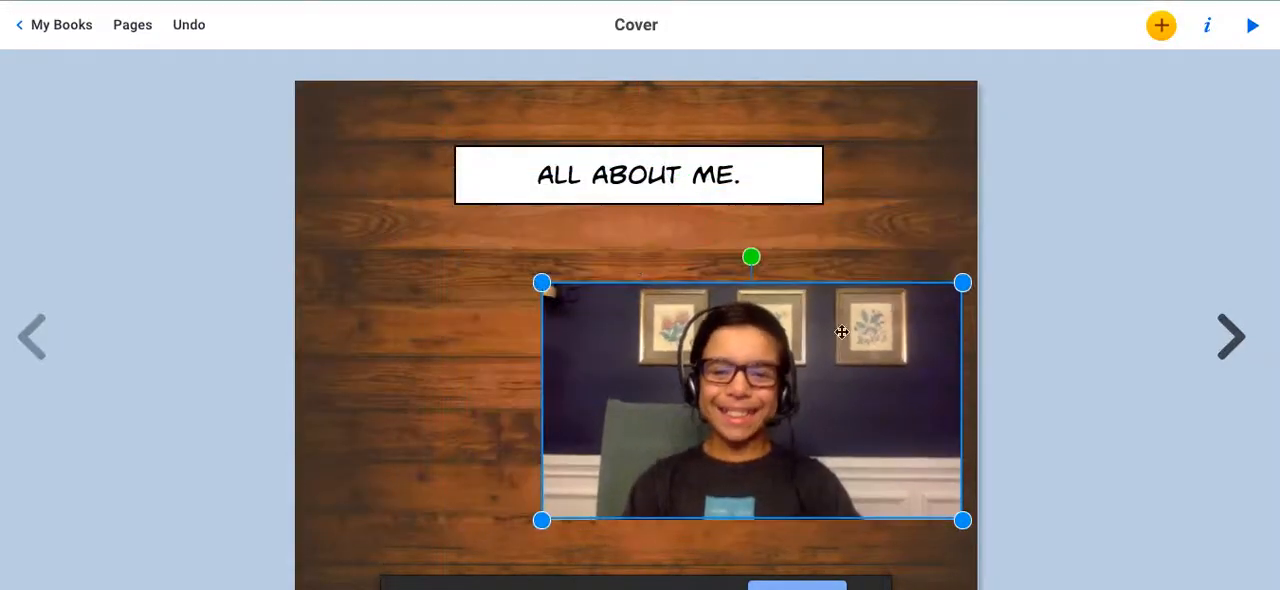
drag(861, 334, 754, 286)
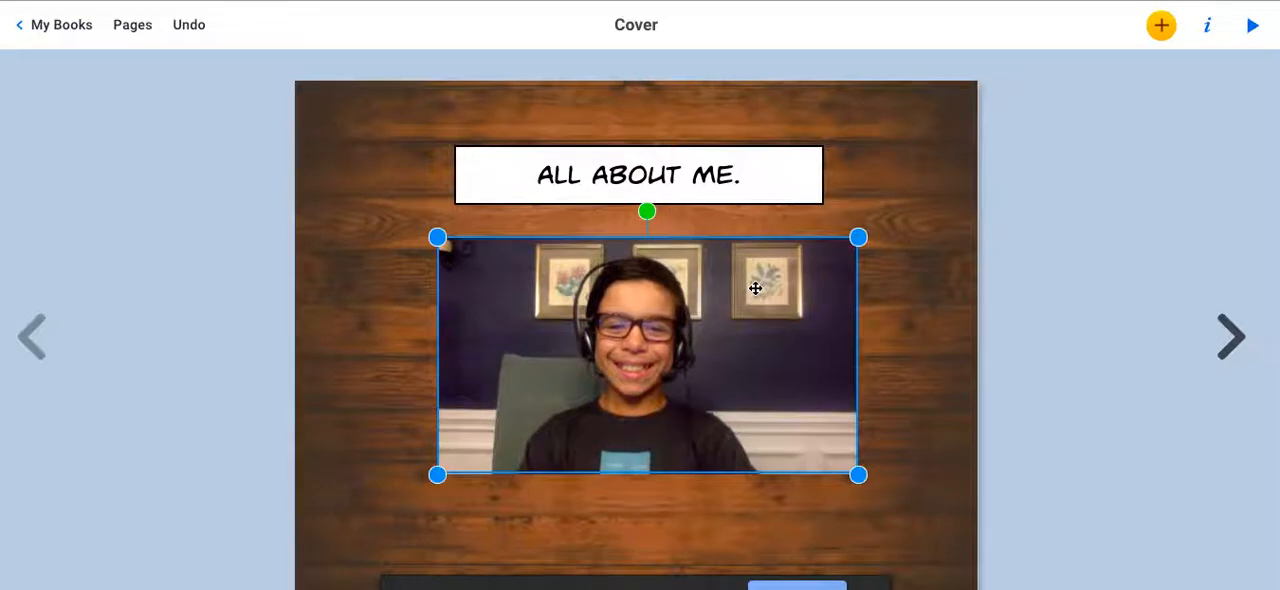
click(1005, 435)
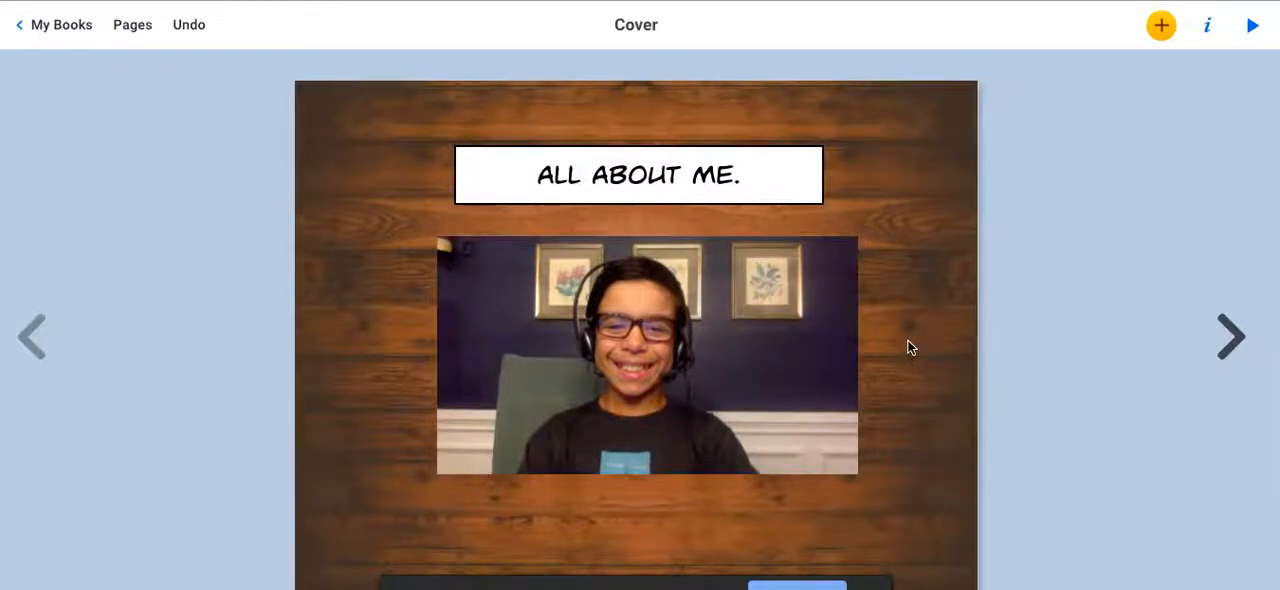
Give page 2 the dark chalkboard background from the Textures category.
click(1233, 336)
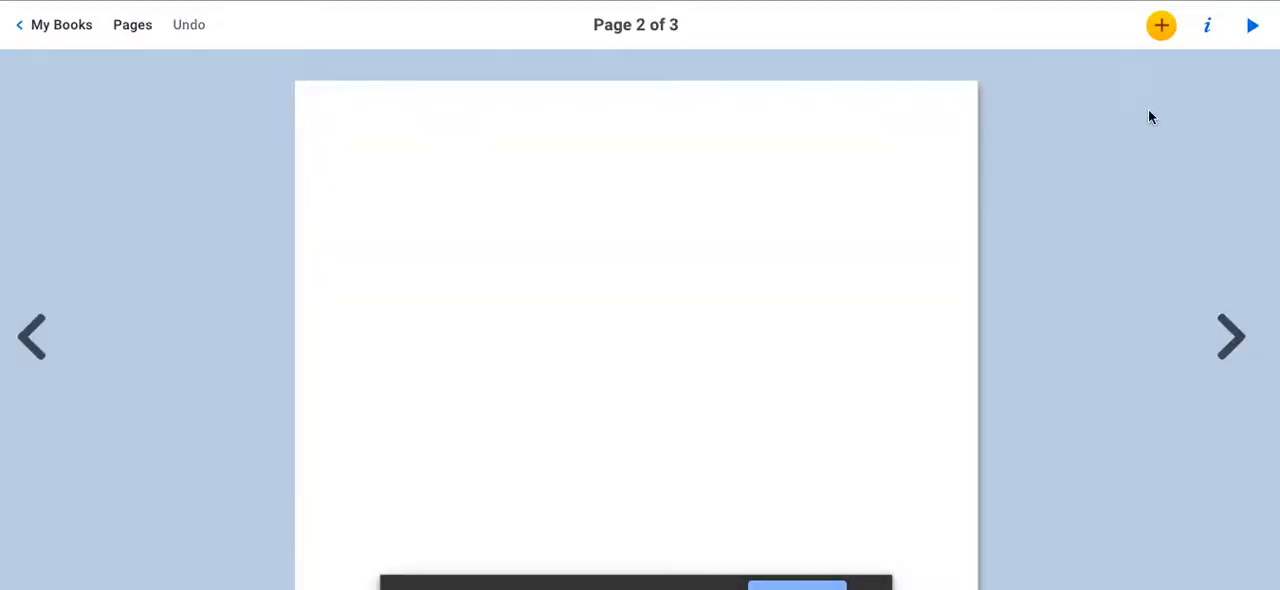
click(1162, 28)
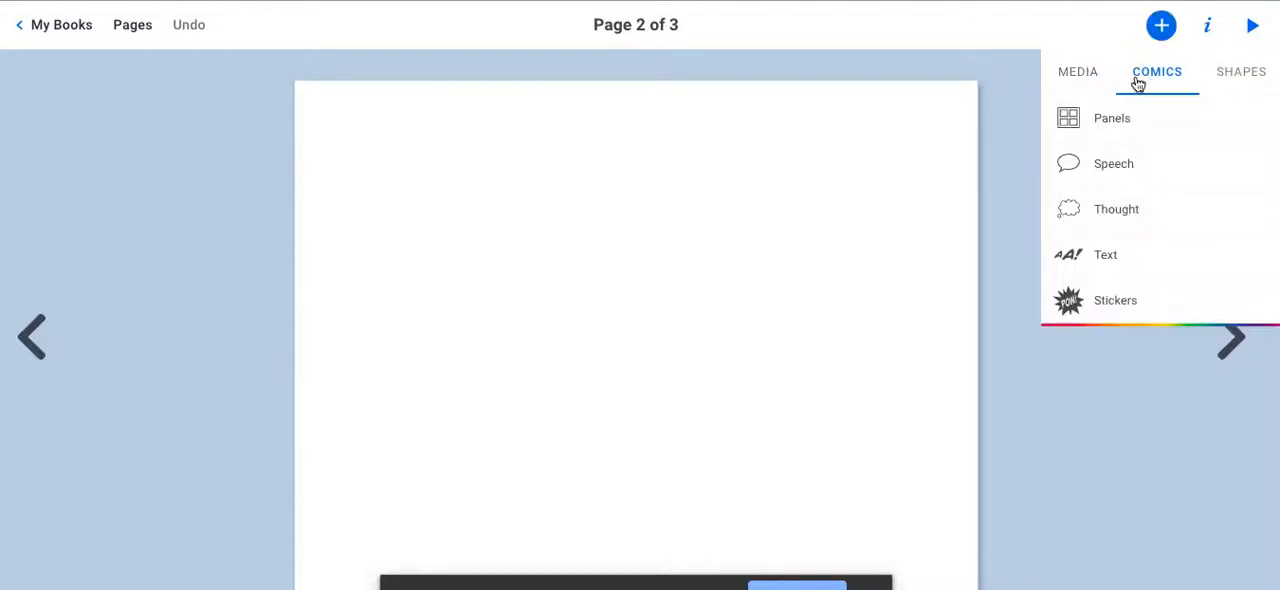
click(1210, 28)
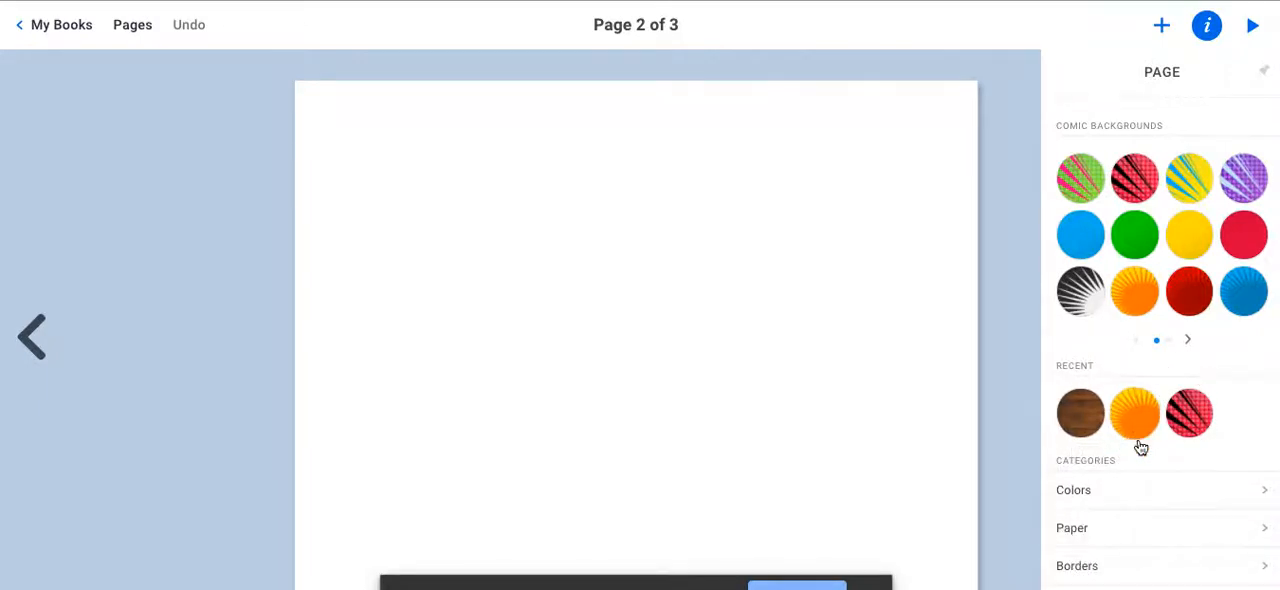
scroll(1097, 558, down, 1)
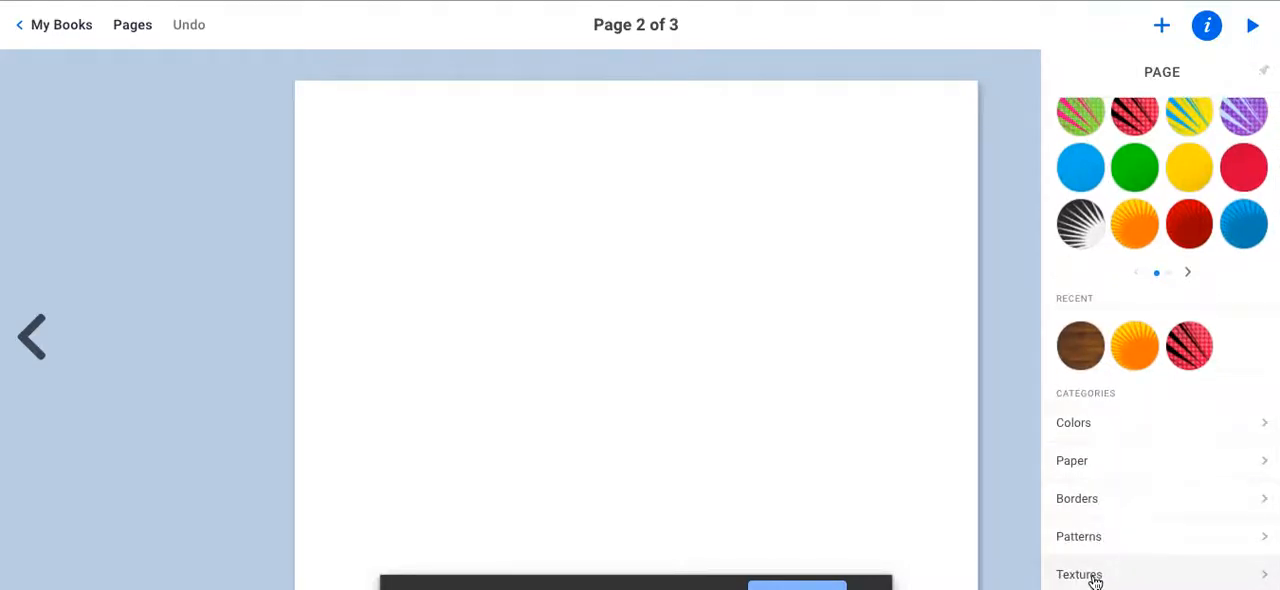
click(1095, 577)
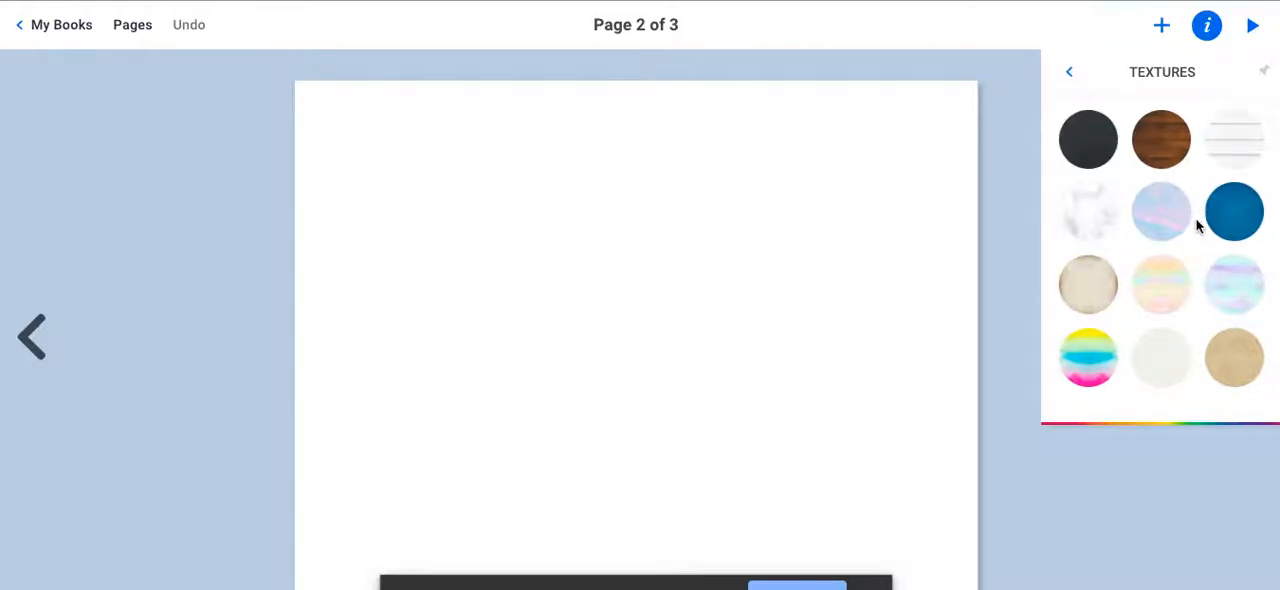
click(1087, 146)
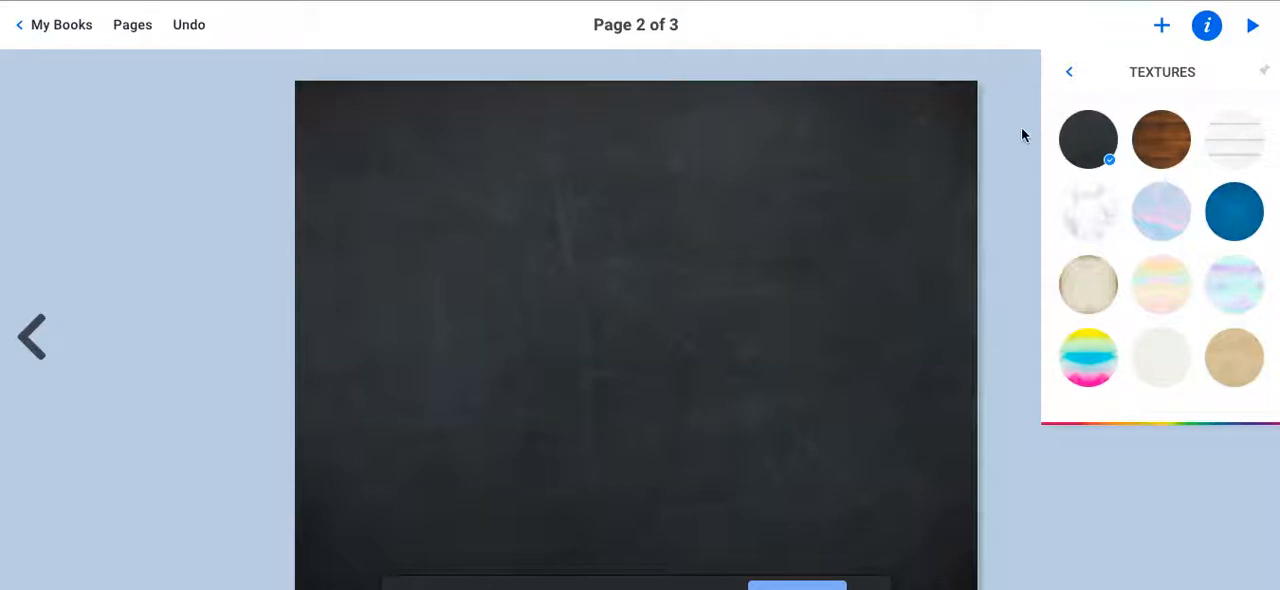
click(1004, 148)
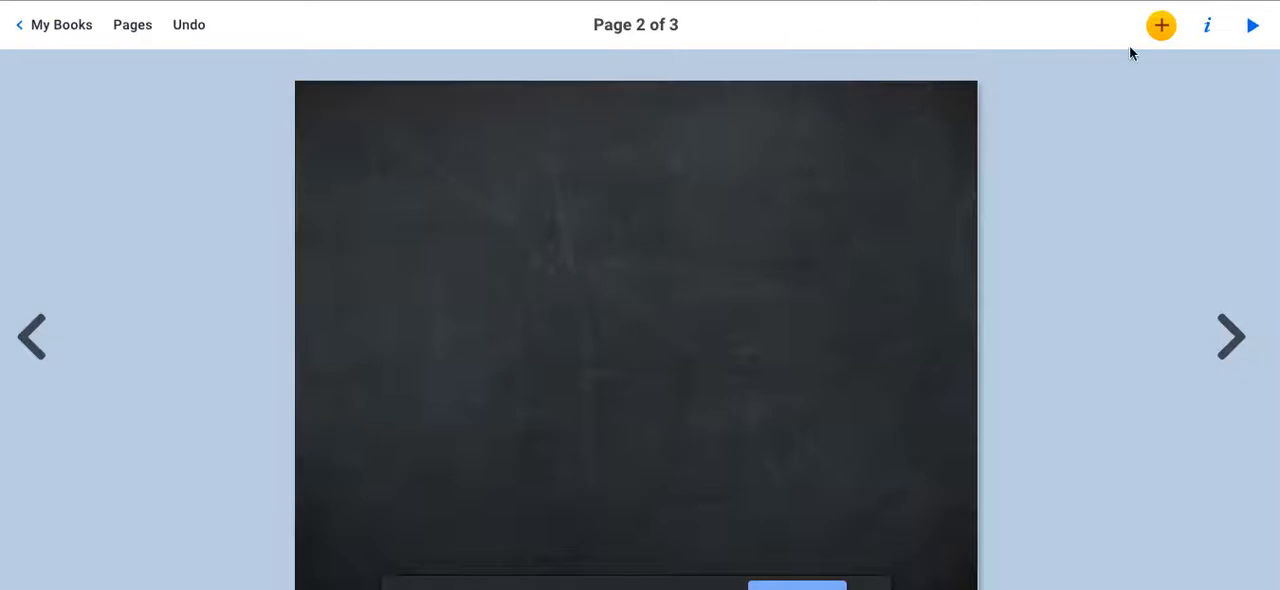
Search the importable images for "fishing" and add the photo of the angler in a white vest at sea to page 2.
click(1152, 33)
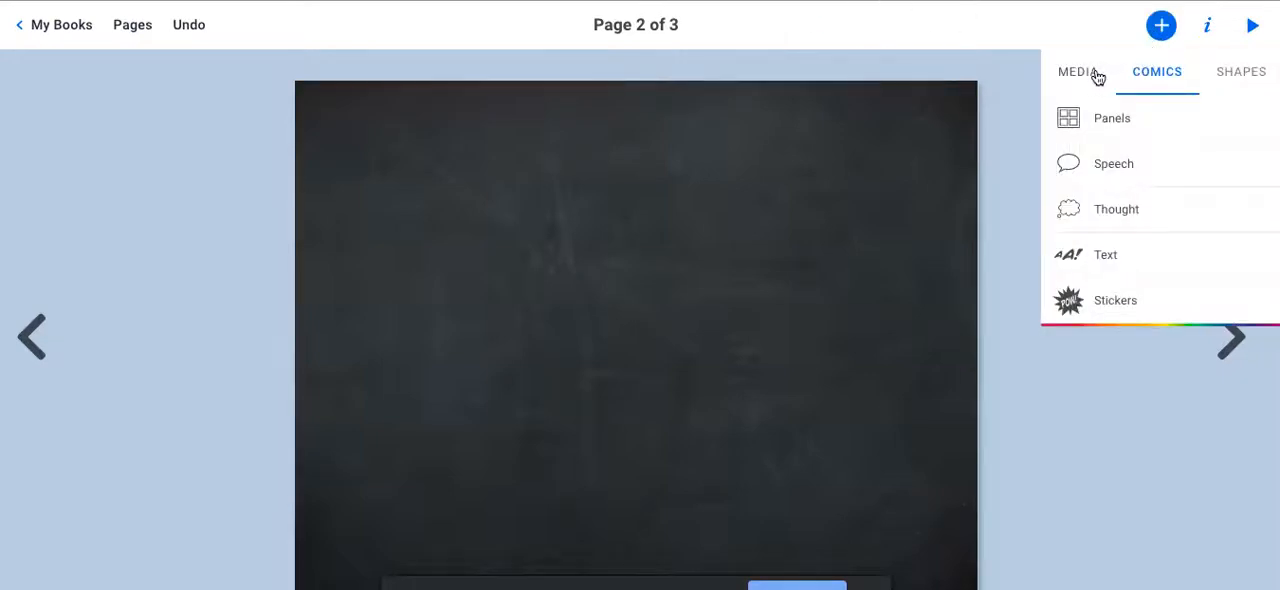
click(1095, 75)
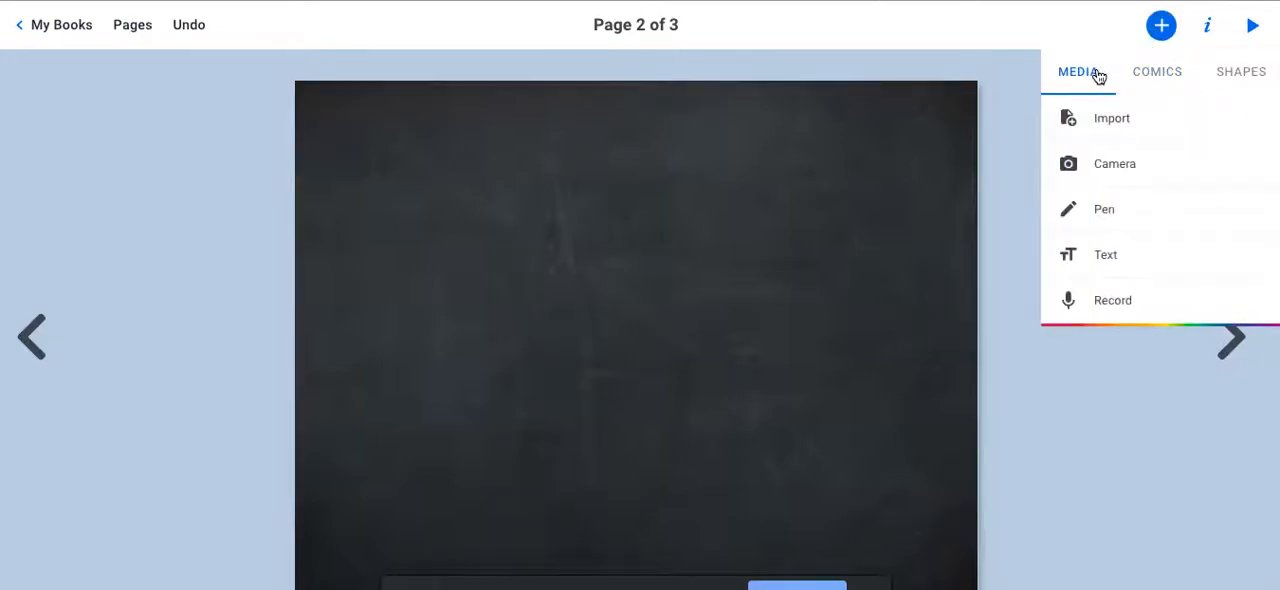
click(1107, 125)
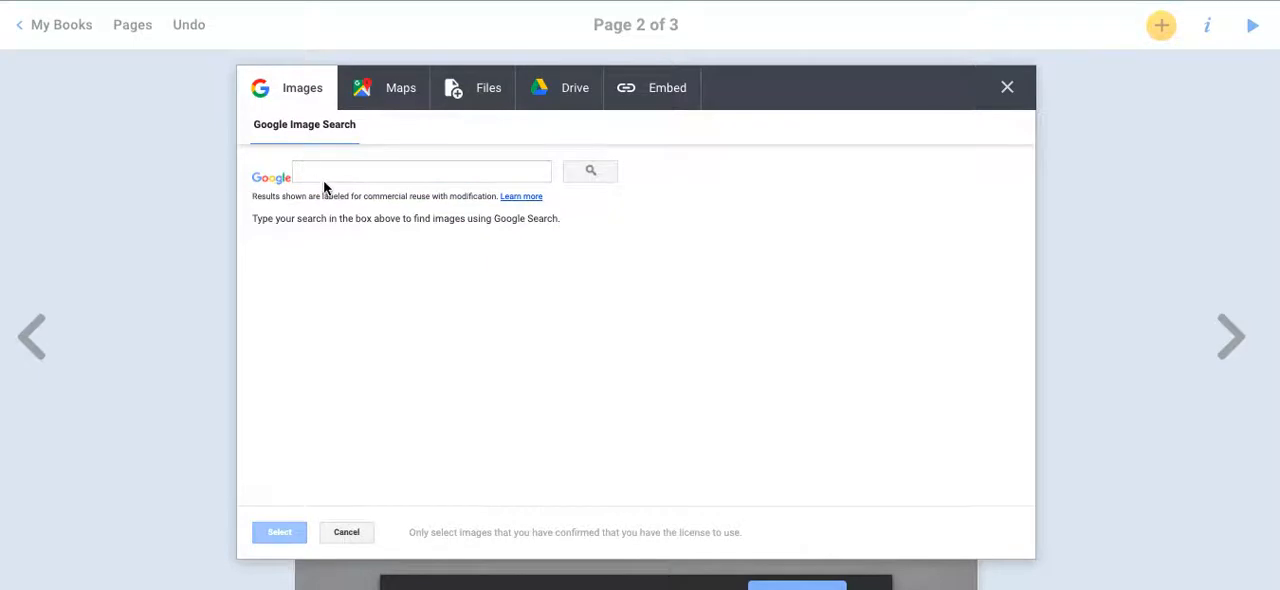
click(318, 174)
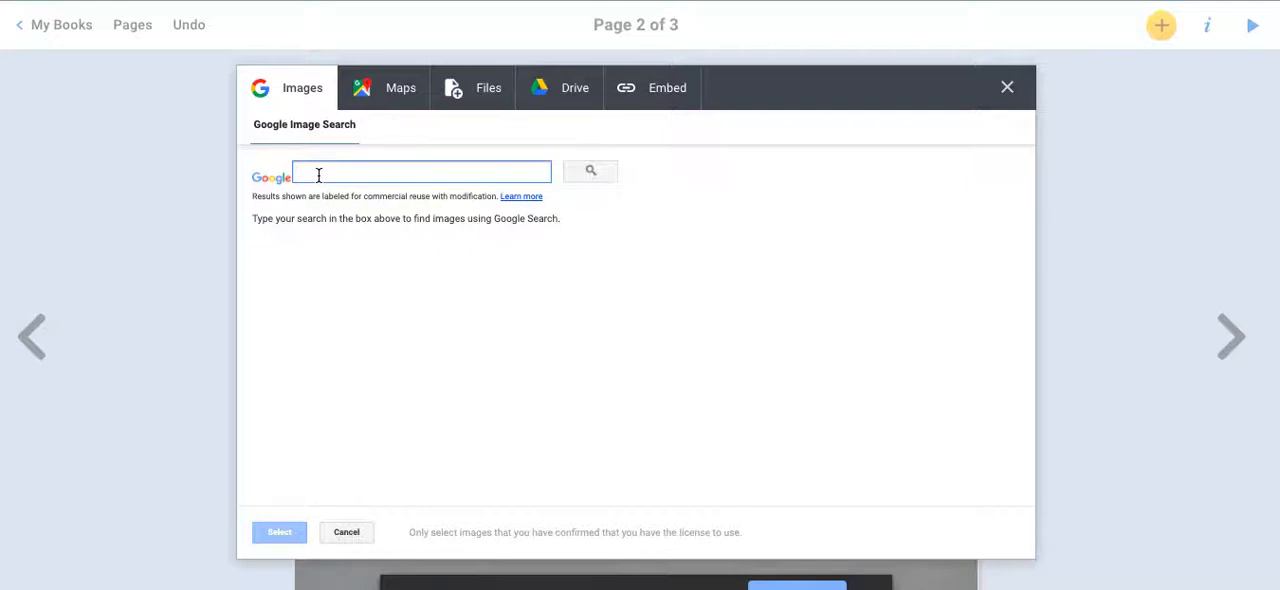
text(fishing)
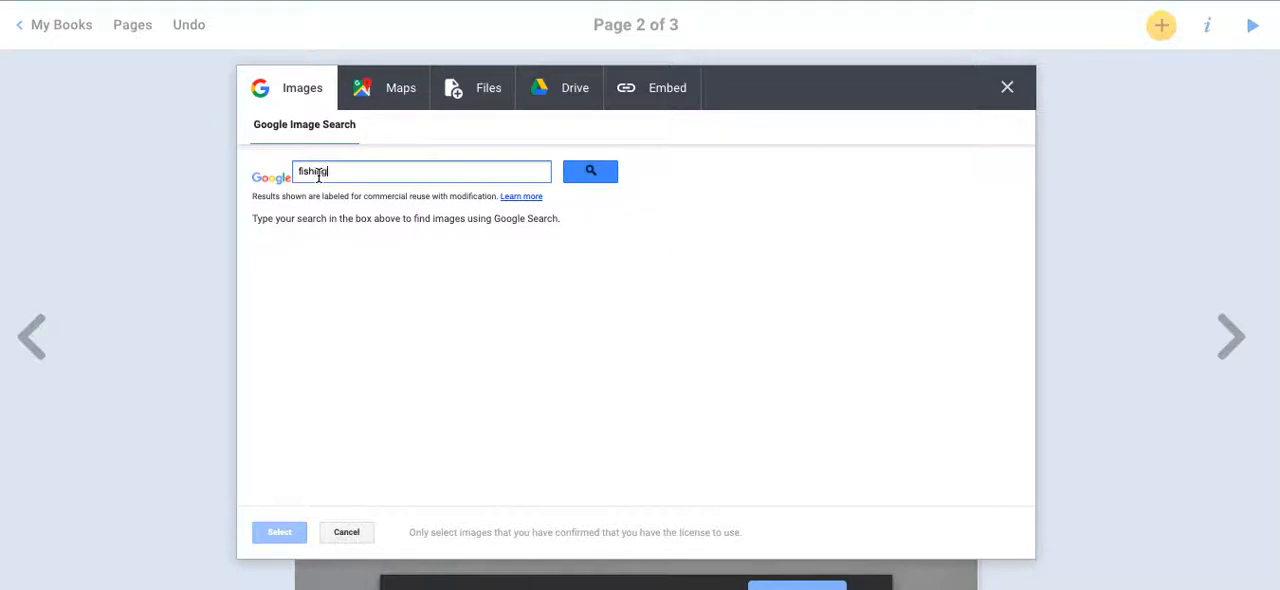
key(Return)
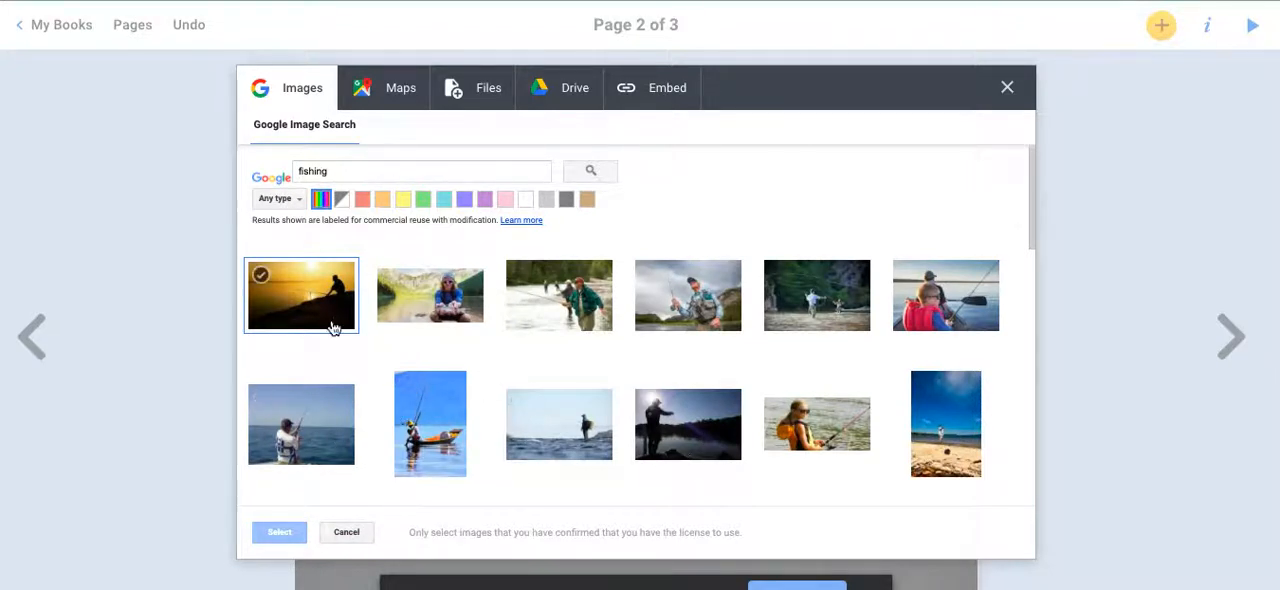
click(301, 428)
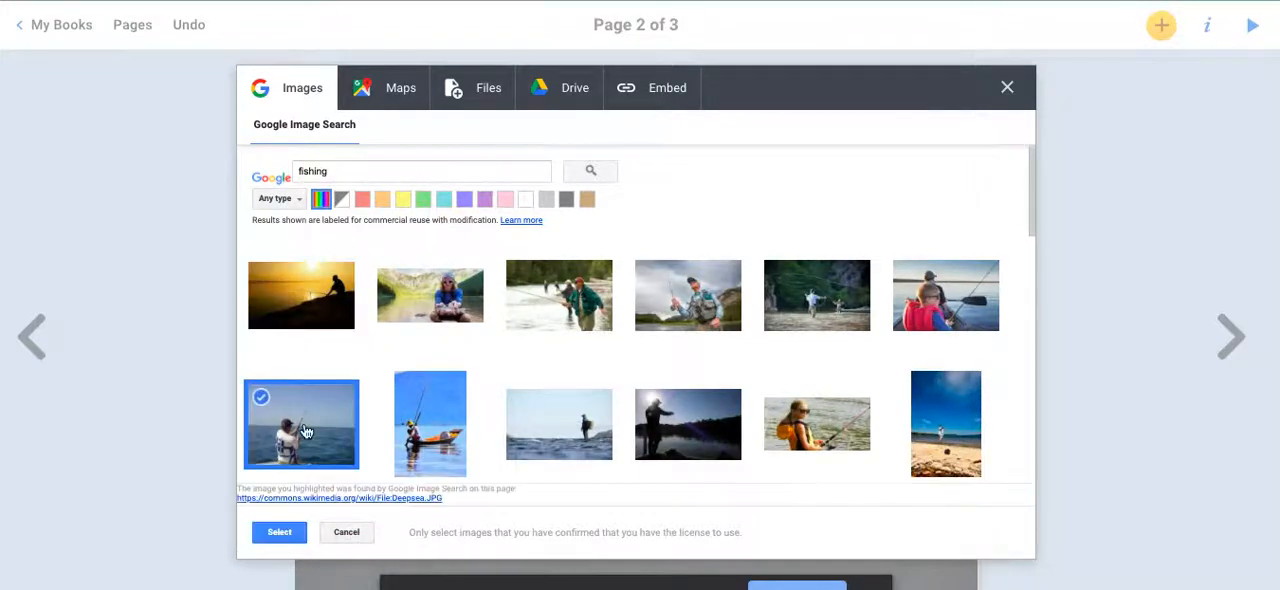
click(279, 533)
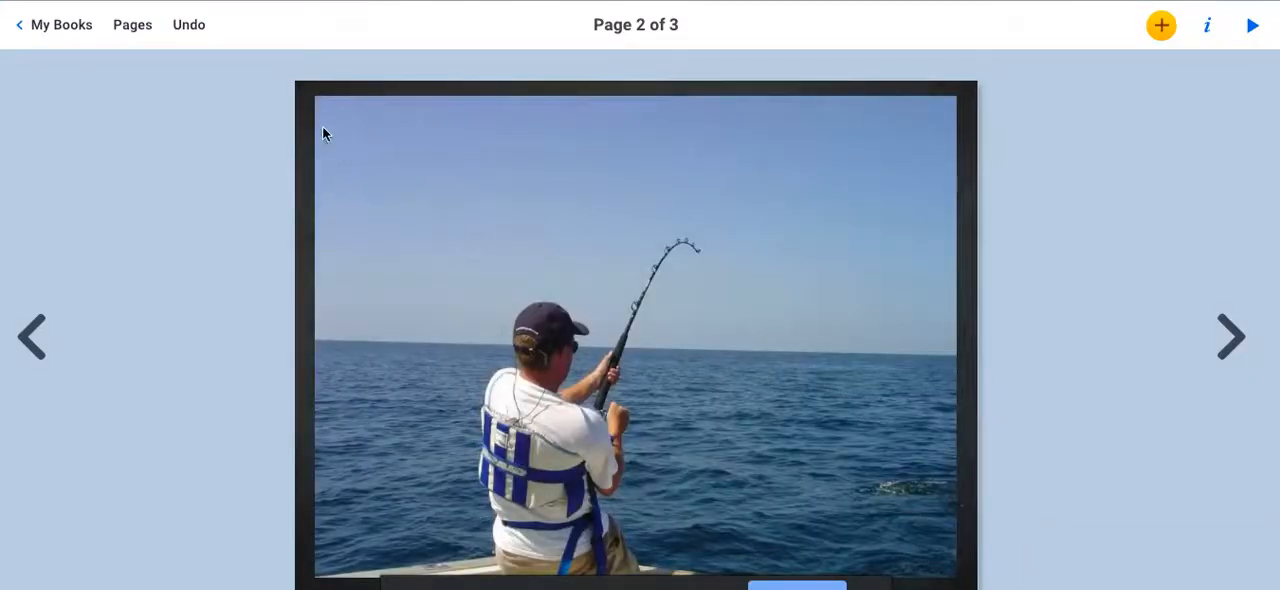
Shrink the fishing photo to about two fifths of its width and place it in the page's upper-left corner.
click(323, 93)
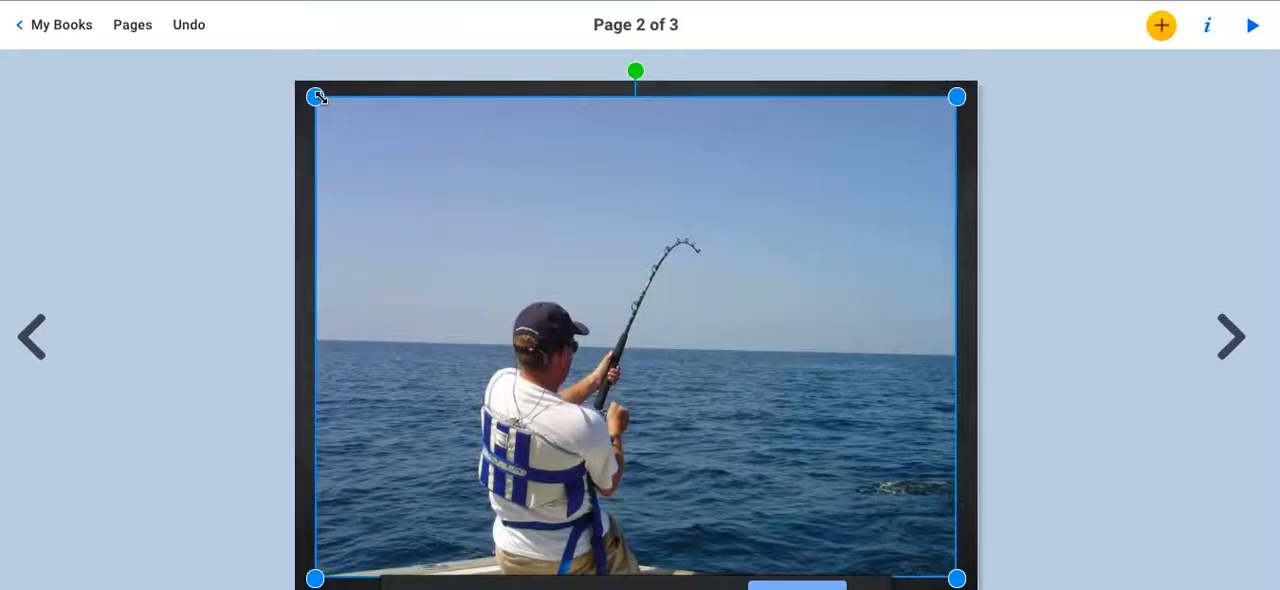
drag(315, 97, 691, 291)
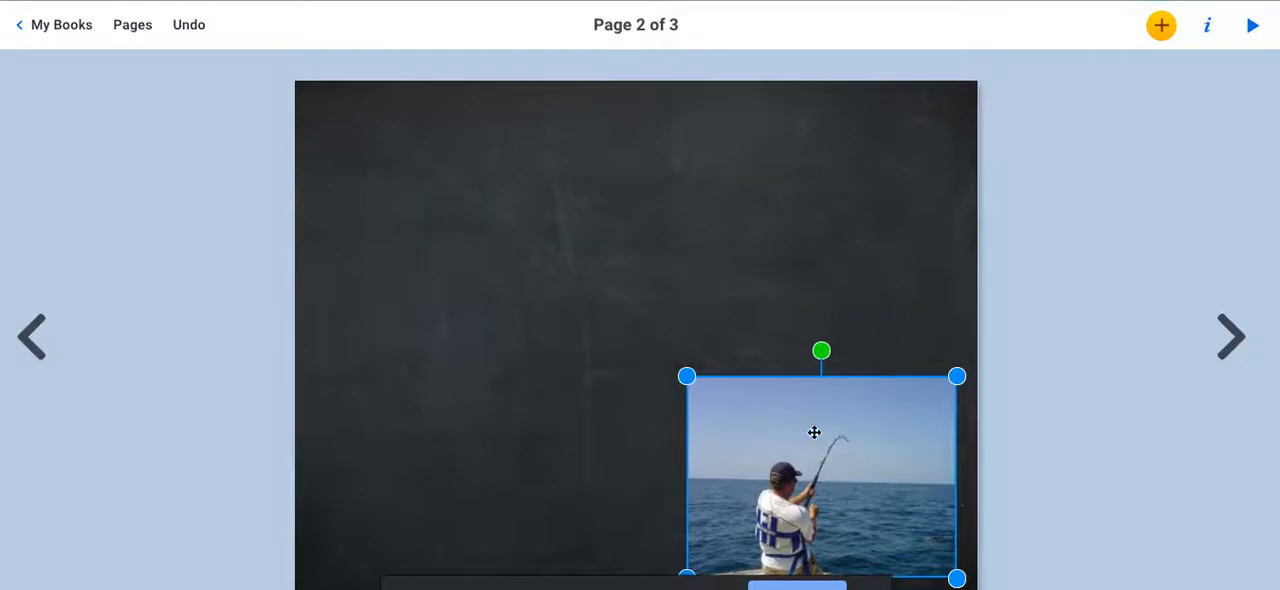
drag(811, 431, 459, 166)
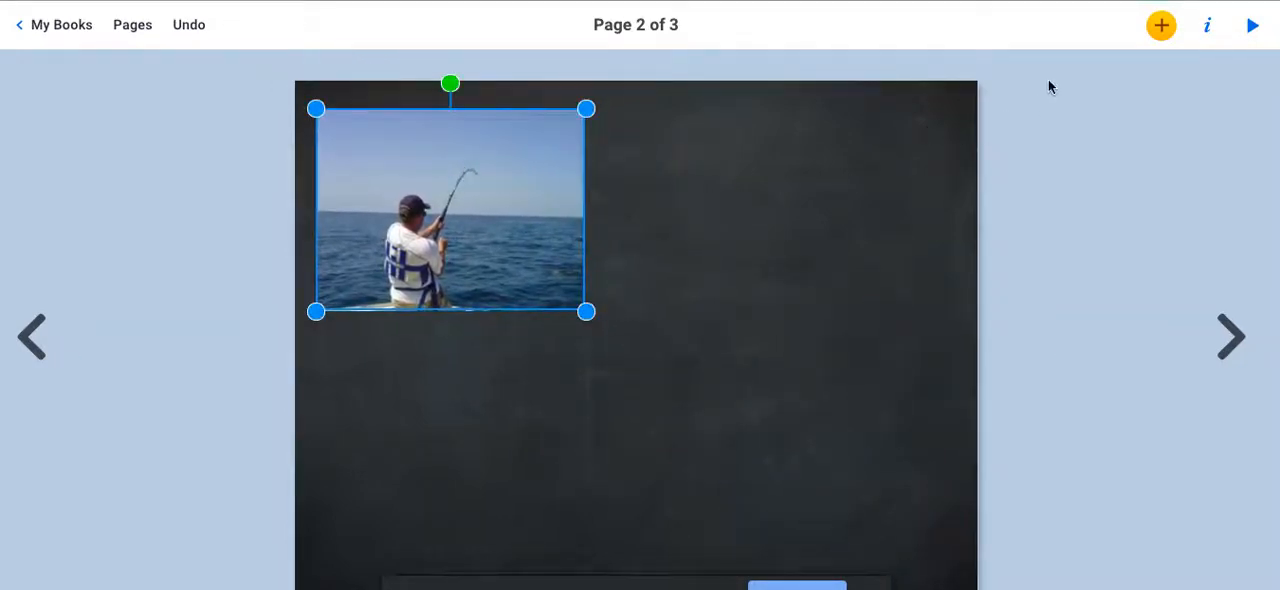
Add a speech bubble beside the fishing photo's upper right, reading "I LIKE TO GO FISHING ALOT".
click(1163, 27)
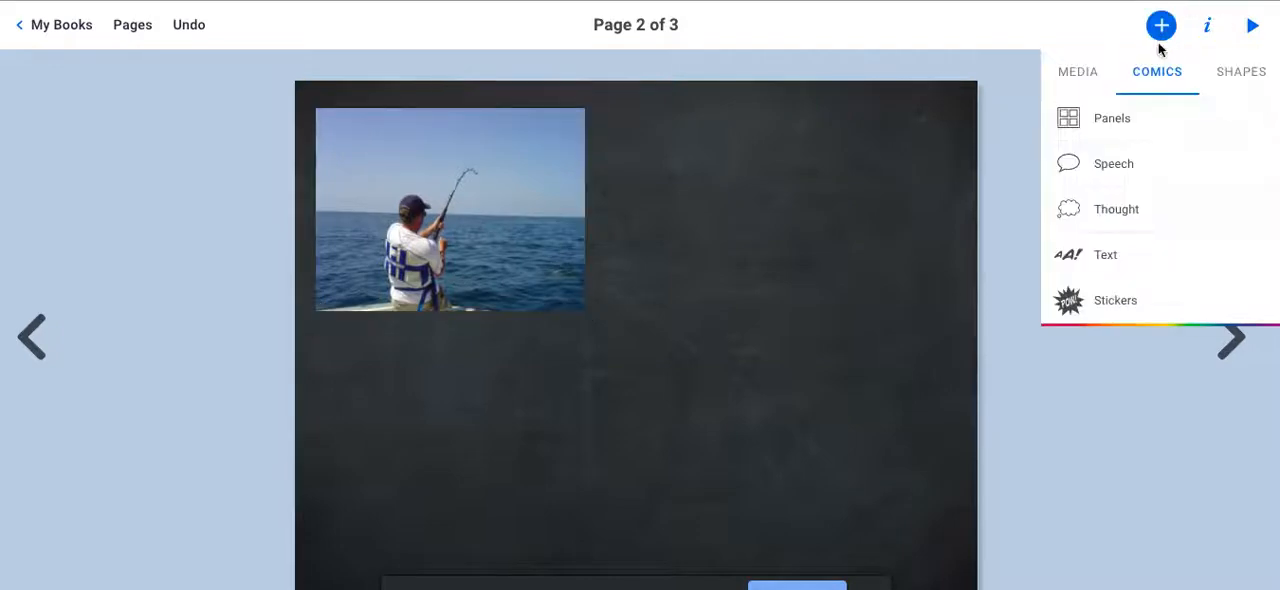
click(1104, 168)
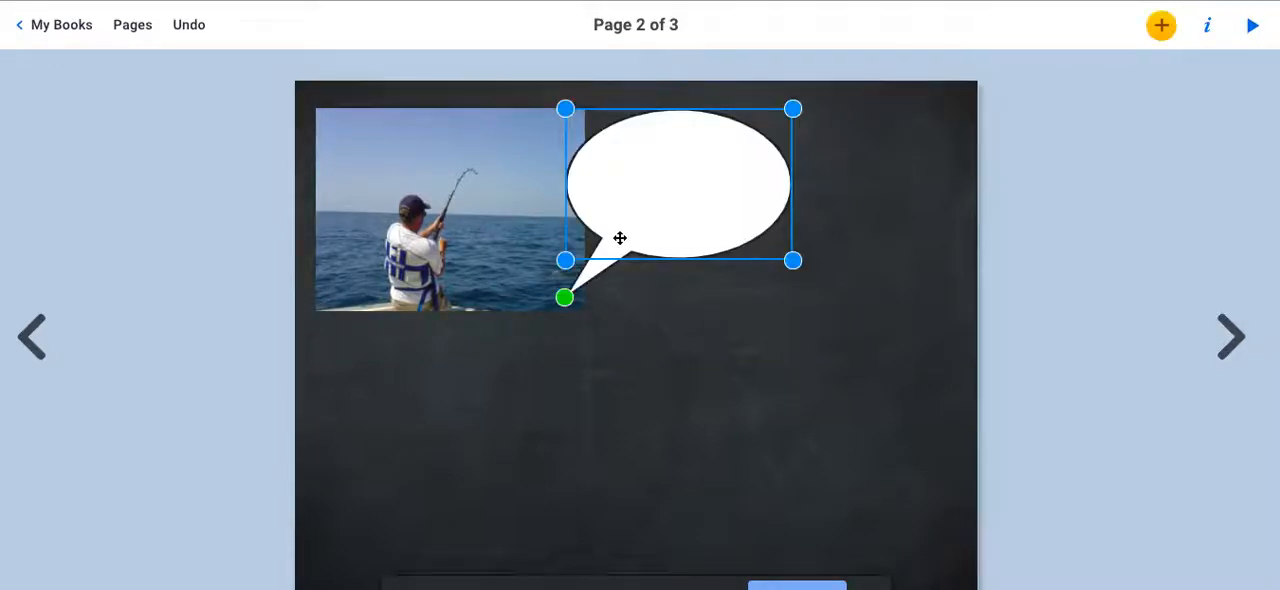
click(665, 197)
text(I LIKE TO )
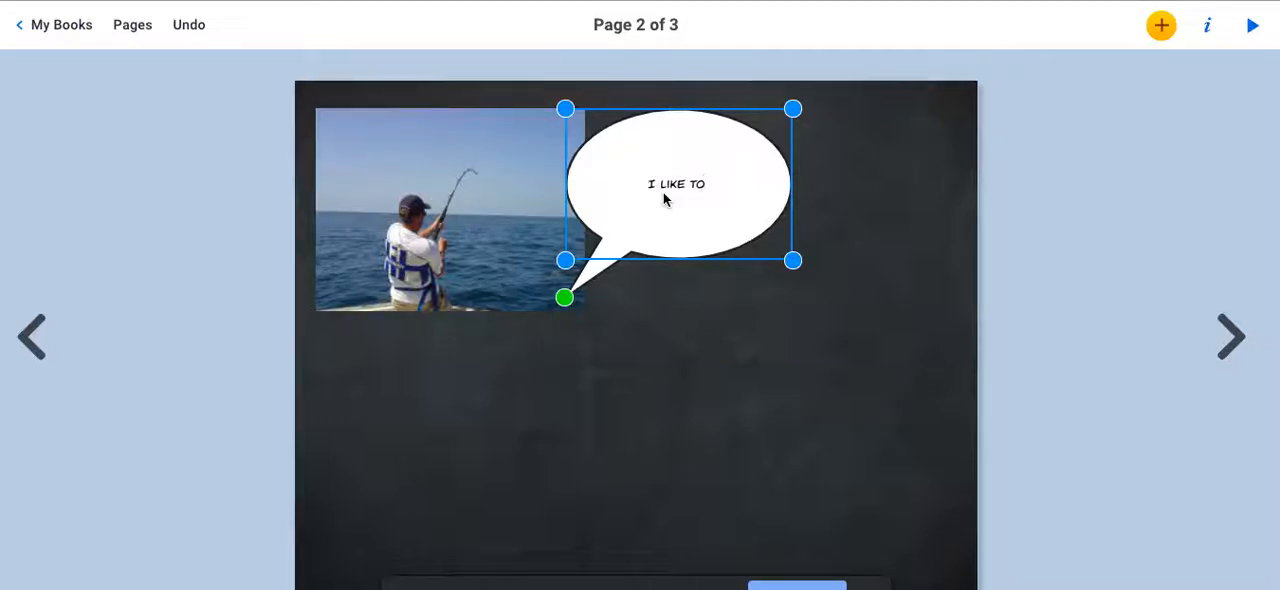
text(GO FISHING )
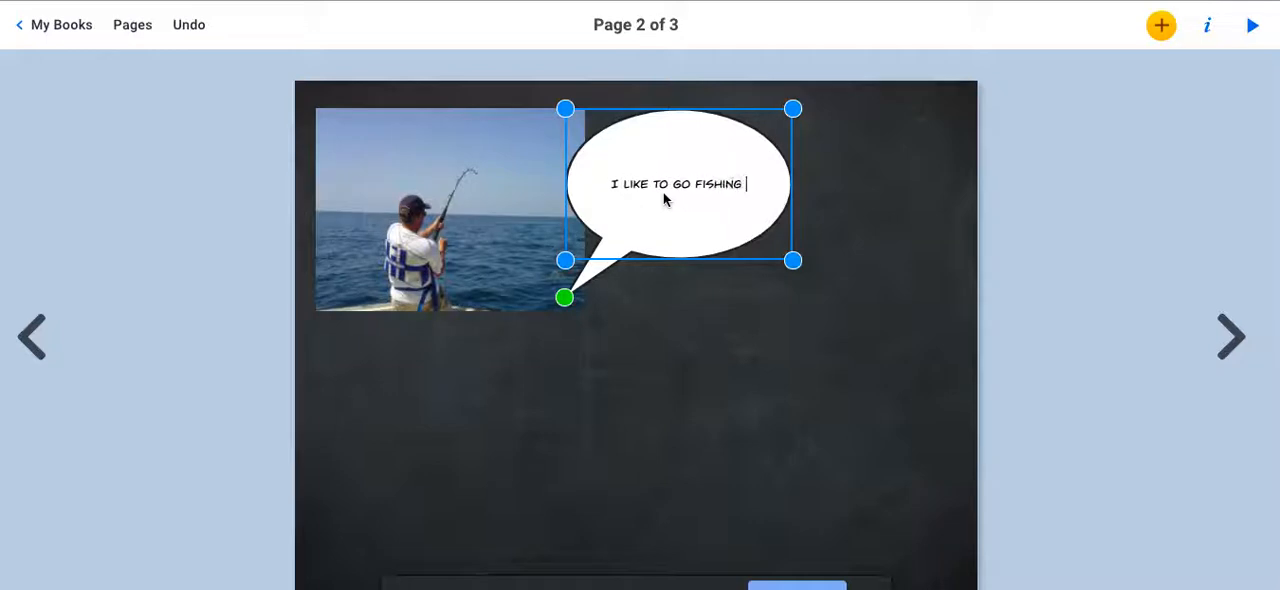
text(ALOT)
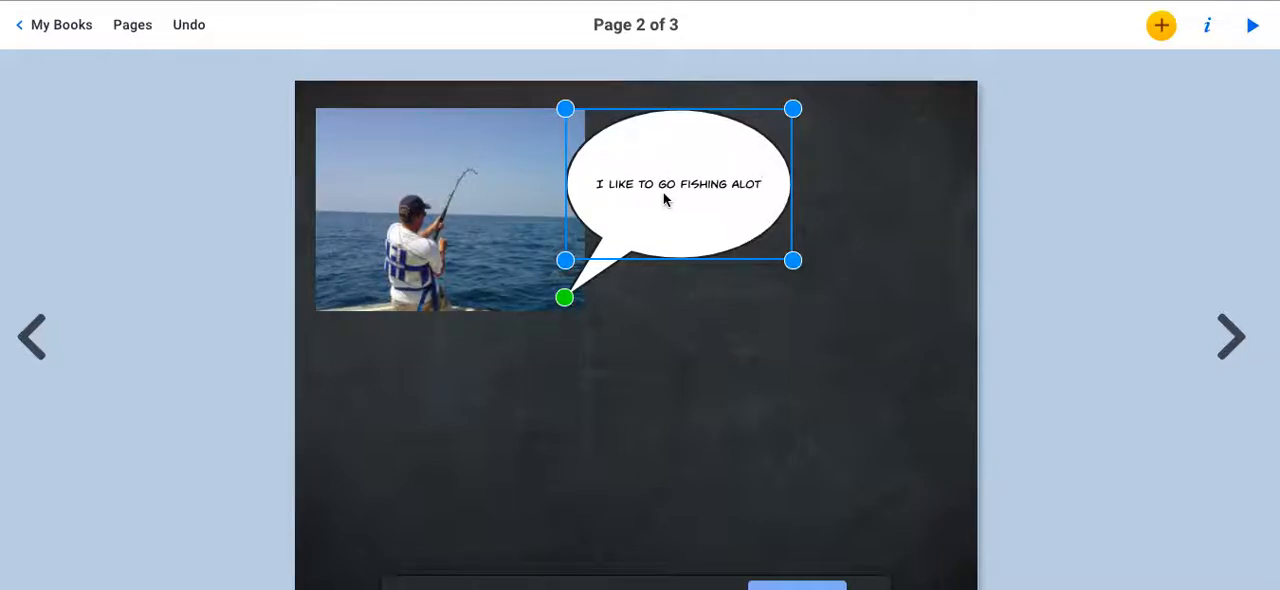
Correct "ALOT" to "A LOT" in the speech bubble and end the sentence with a period.
click(738, 188)
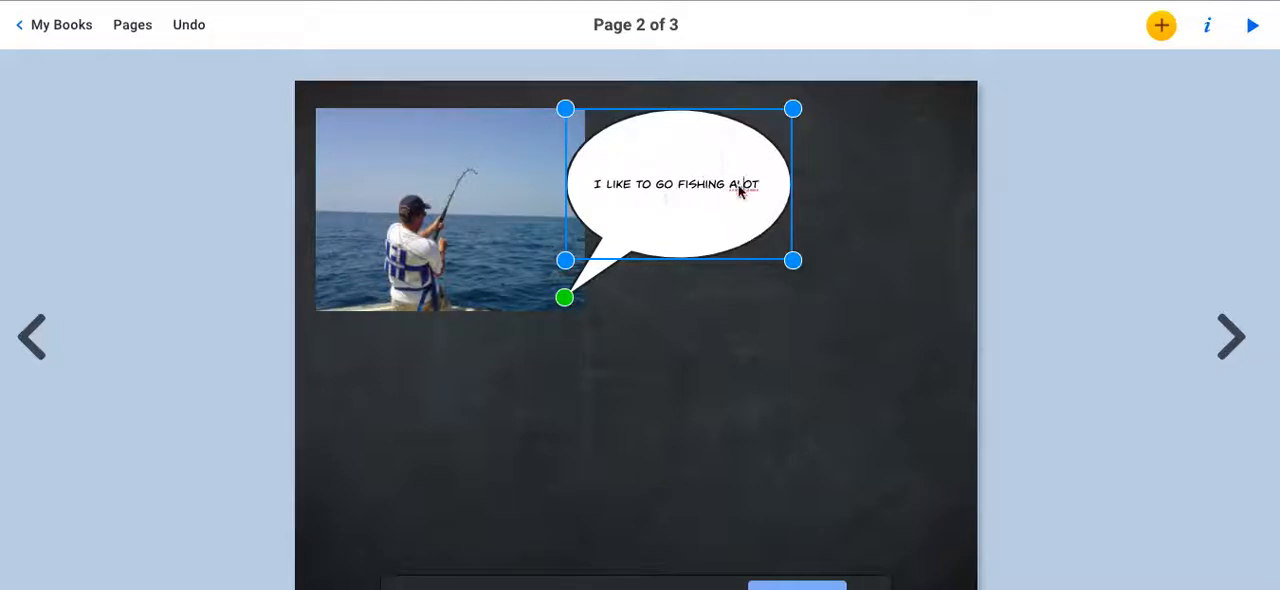
key(Left)
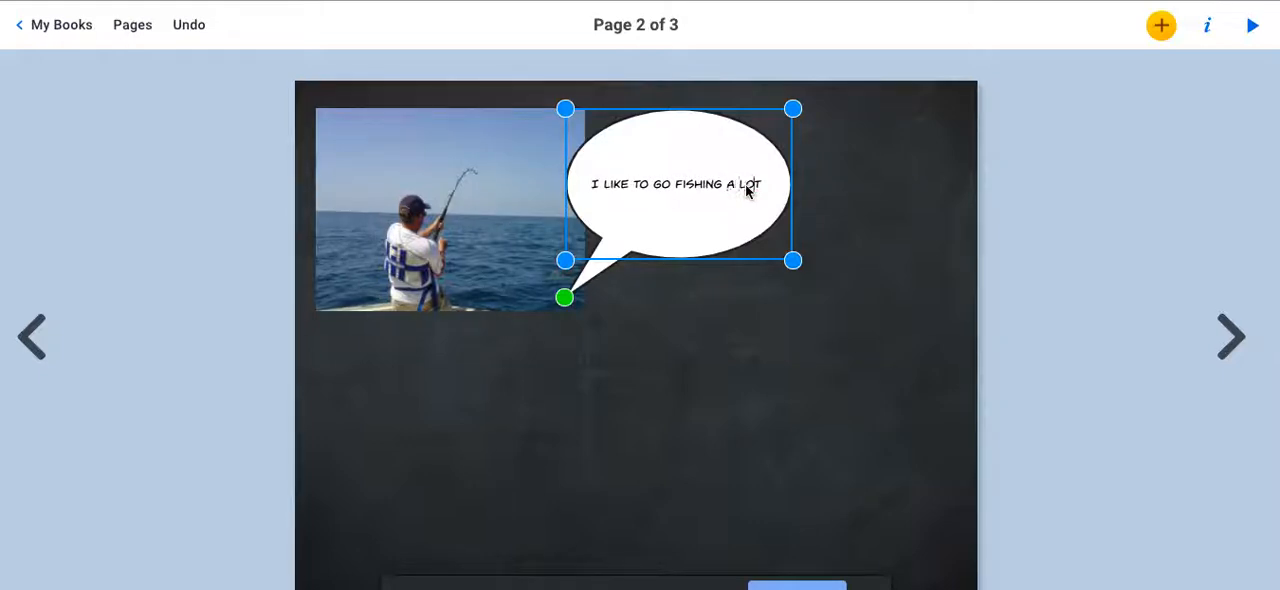
key(Right)
text(.)
click(809, 294)
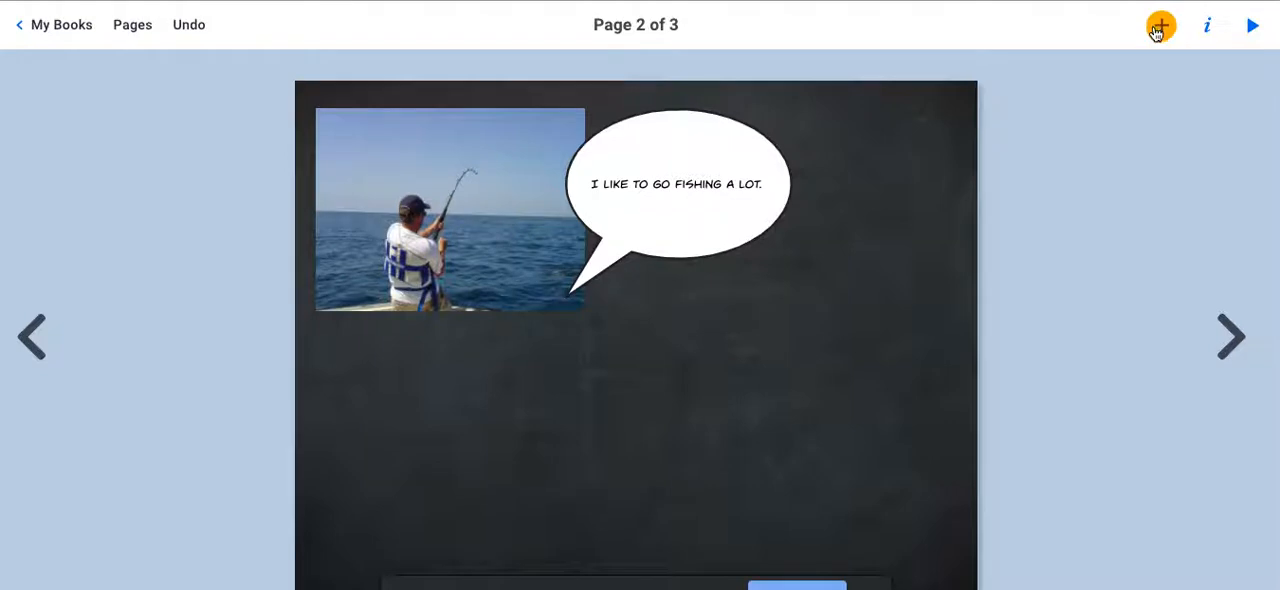
click(1209, 27)
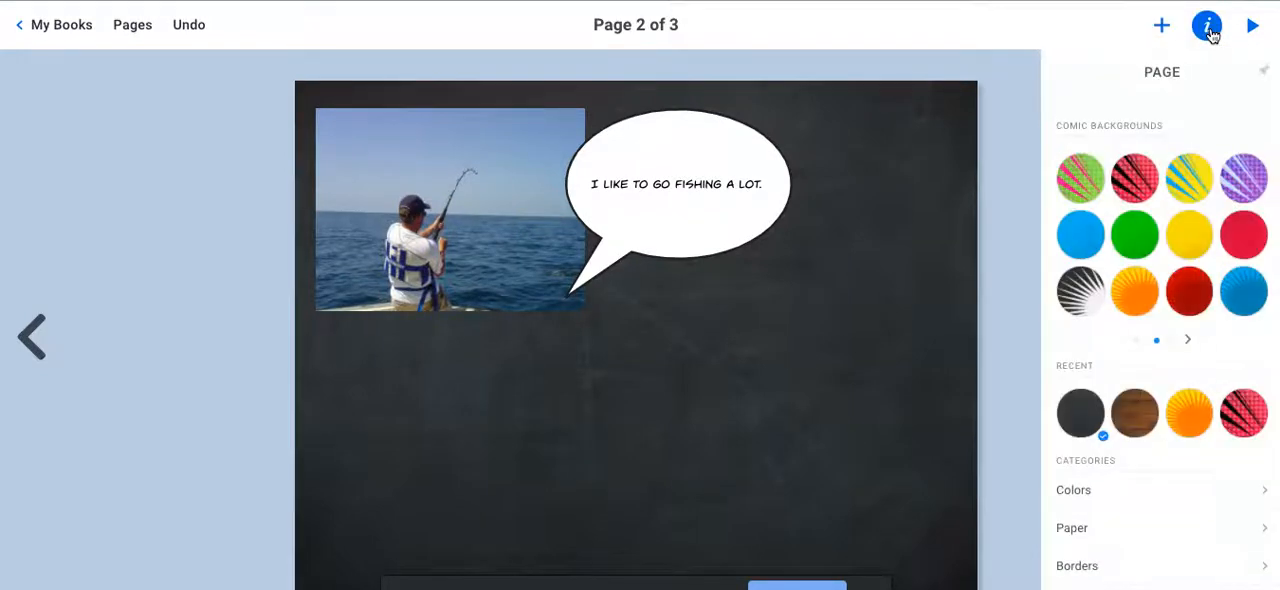
click(1158, 25)
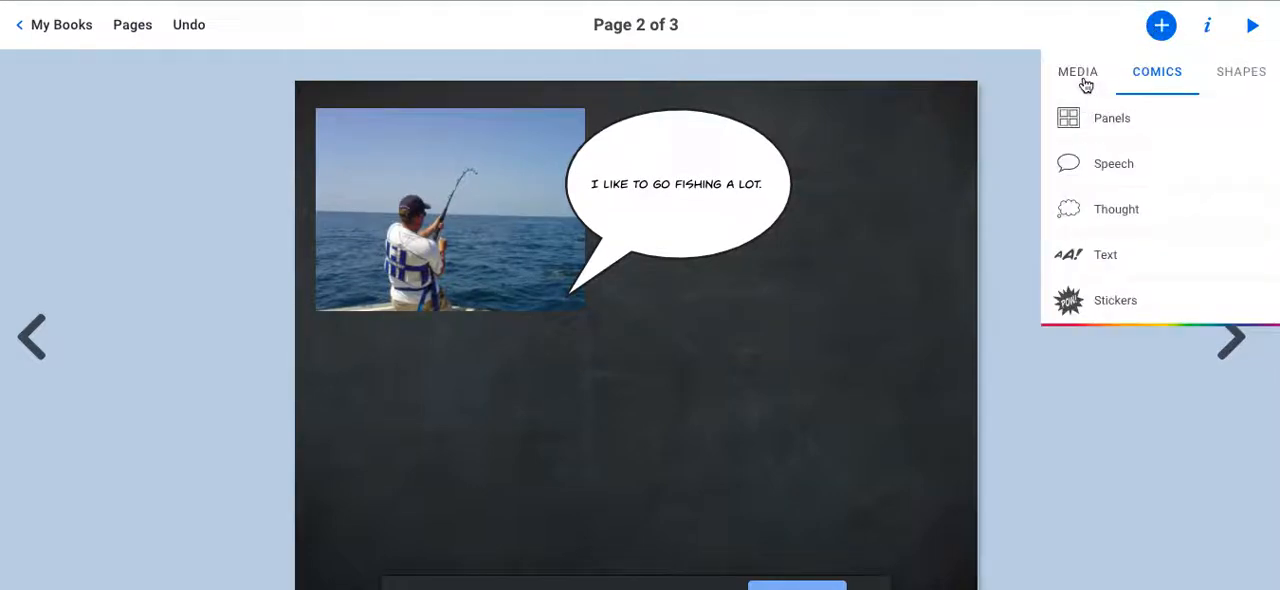
click(1208, 25)
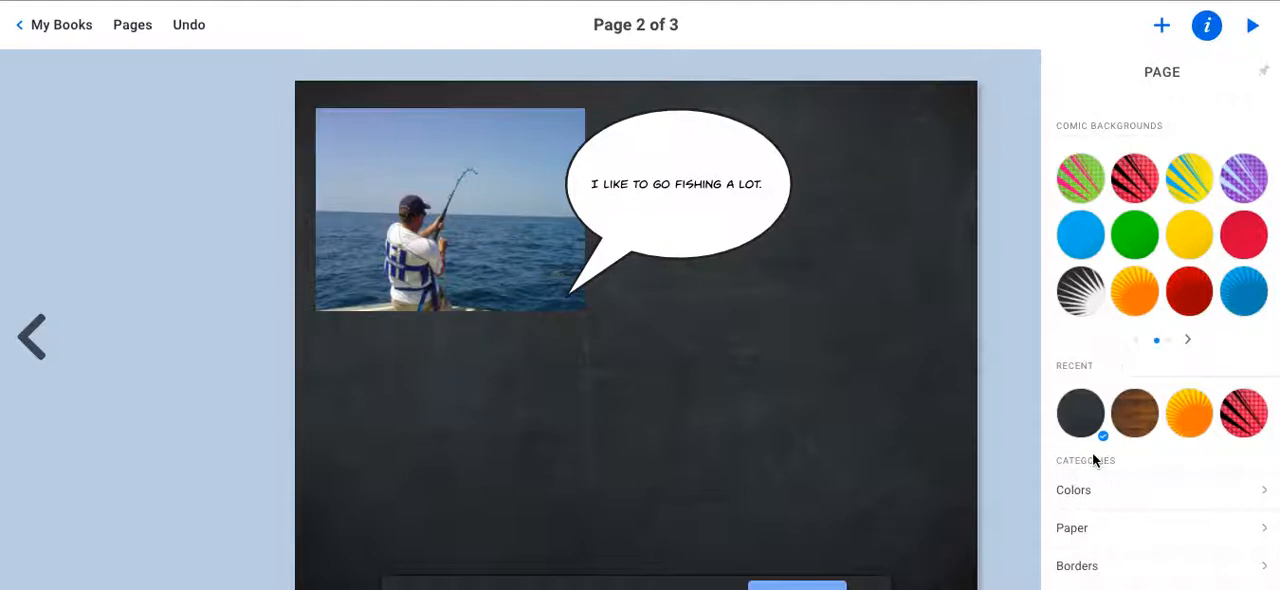
click(1187, 339)
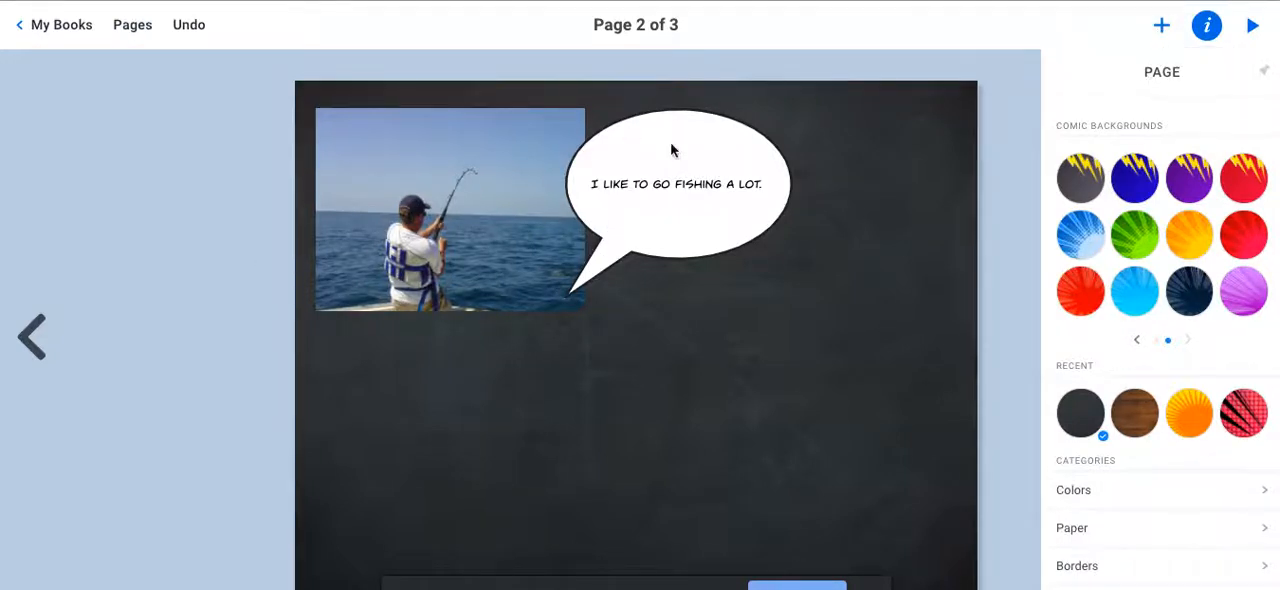
Undo the speech bubble's text, its placement and the bubble itself.
click(190, 25)
click(195, 28)
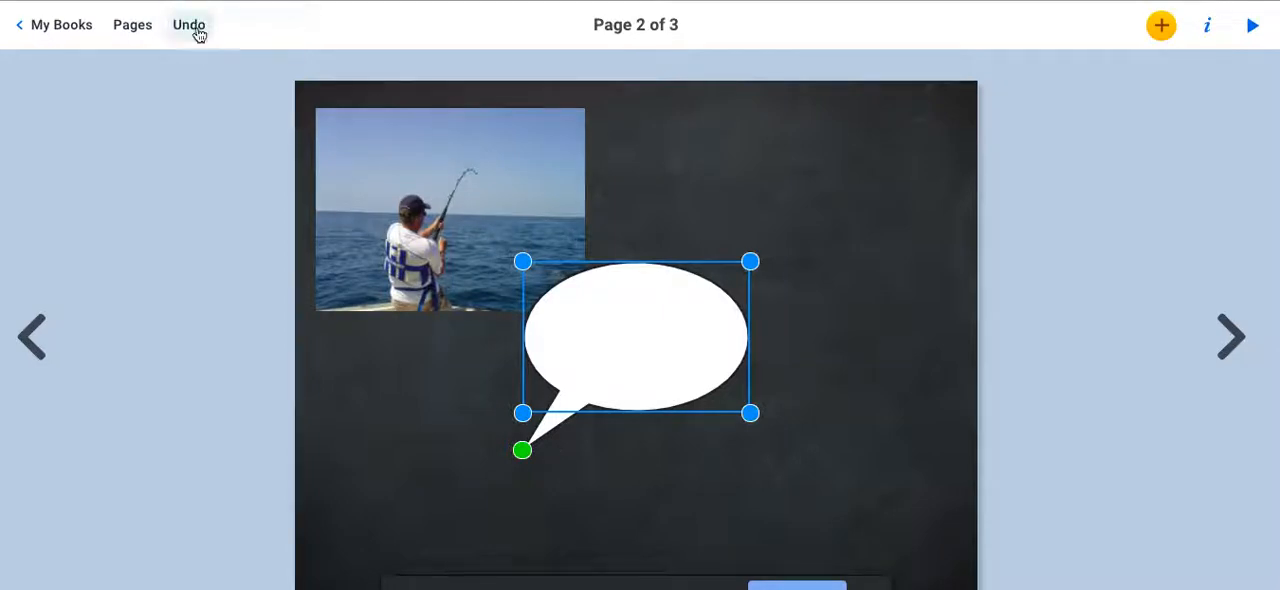
click(195, 28)
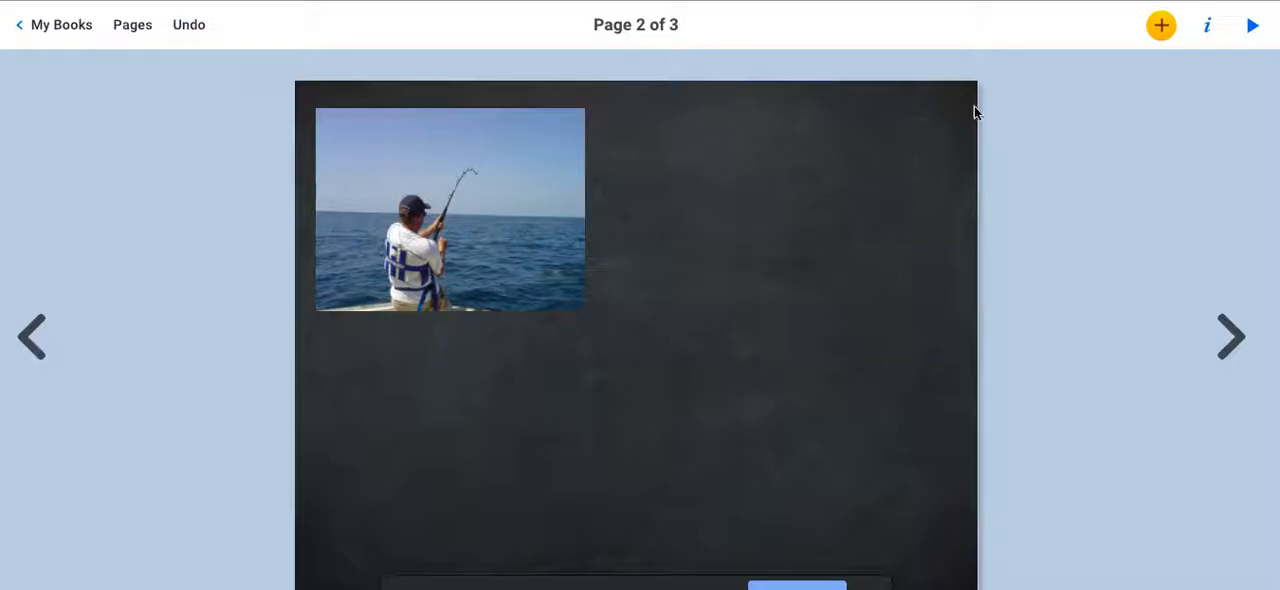
Add a plain text box reading "I like to go fishing a lot." and place it just below the fishing photo.
click(1162, 30)
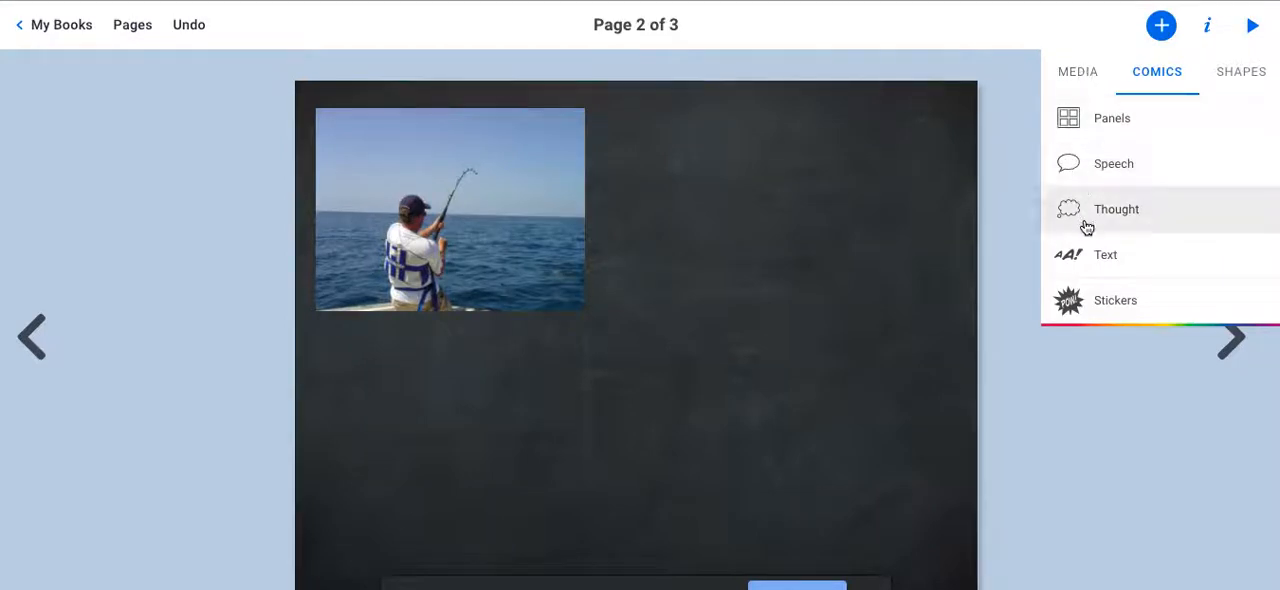
click(1086, 80)
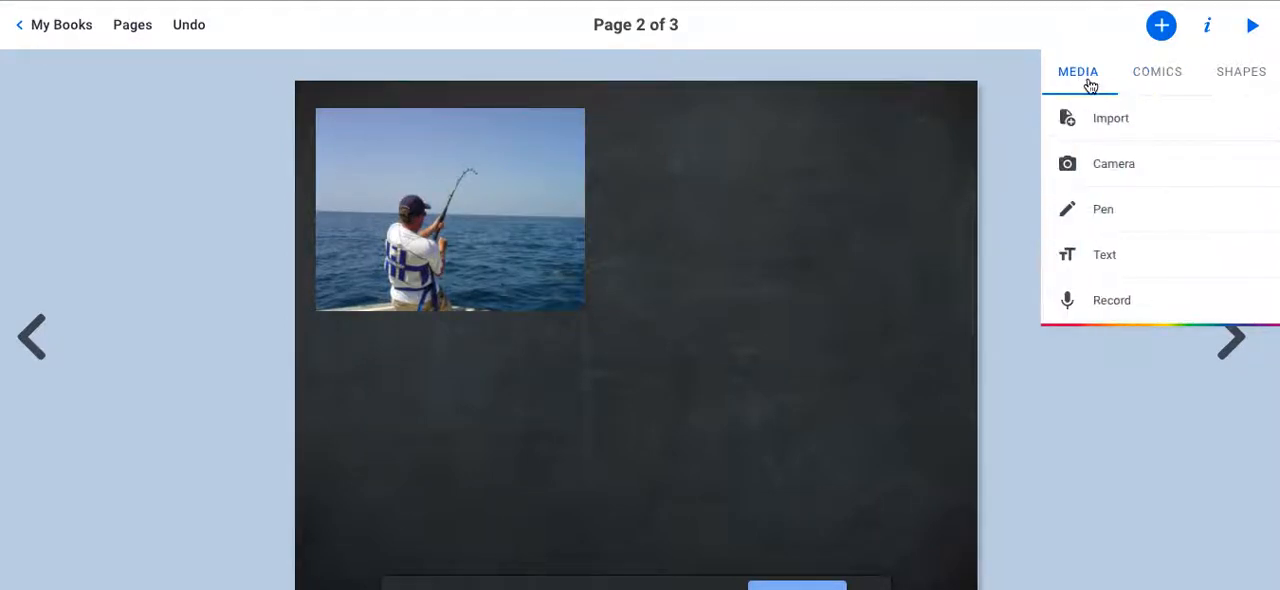
click(1105, 254)
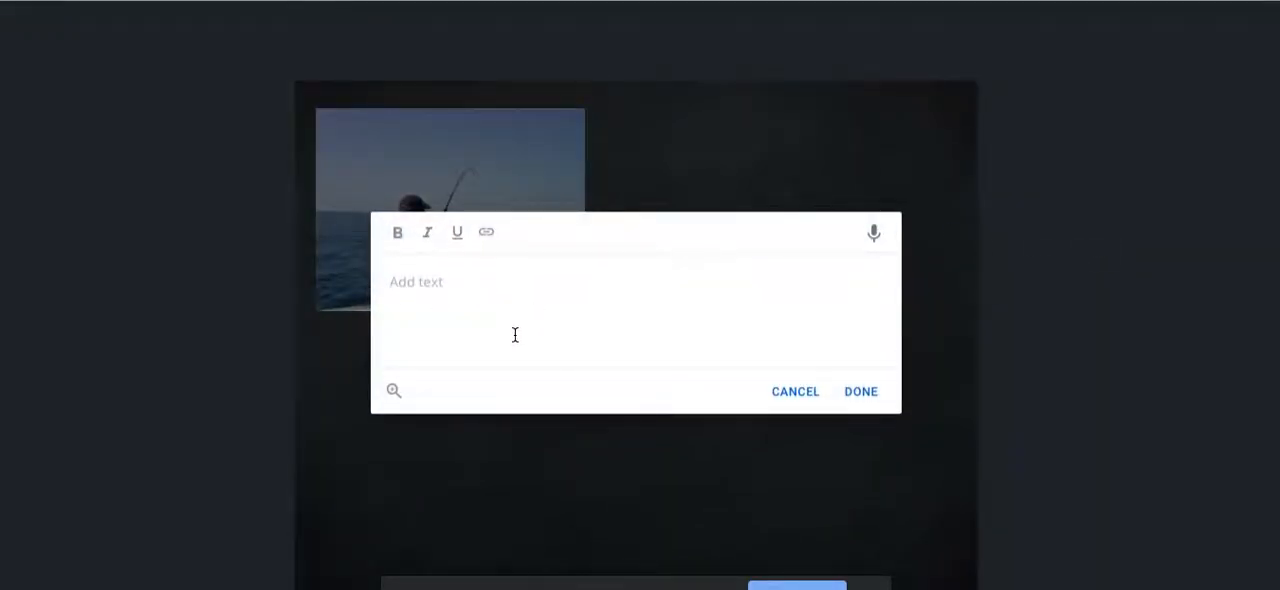
text(I)
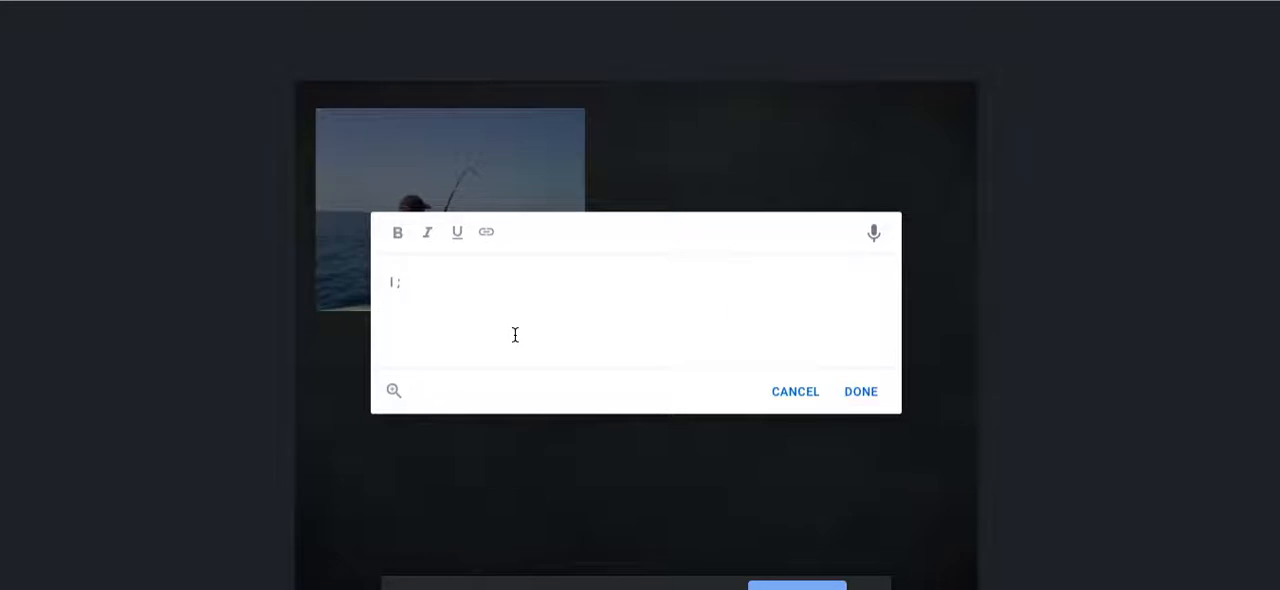
text( like to g)
text(o fishing)
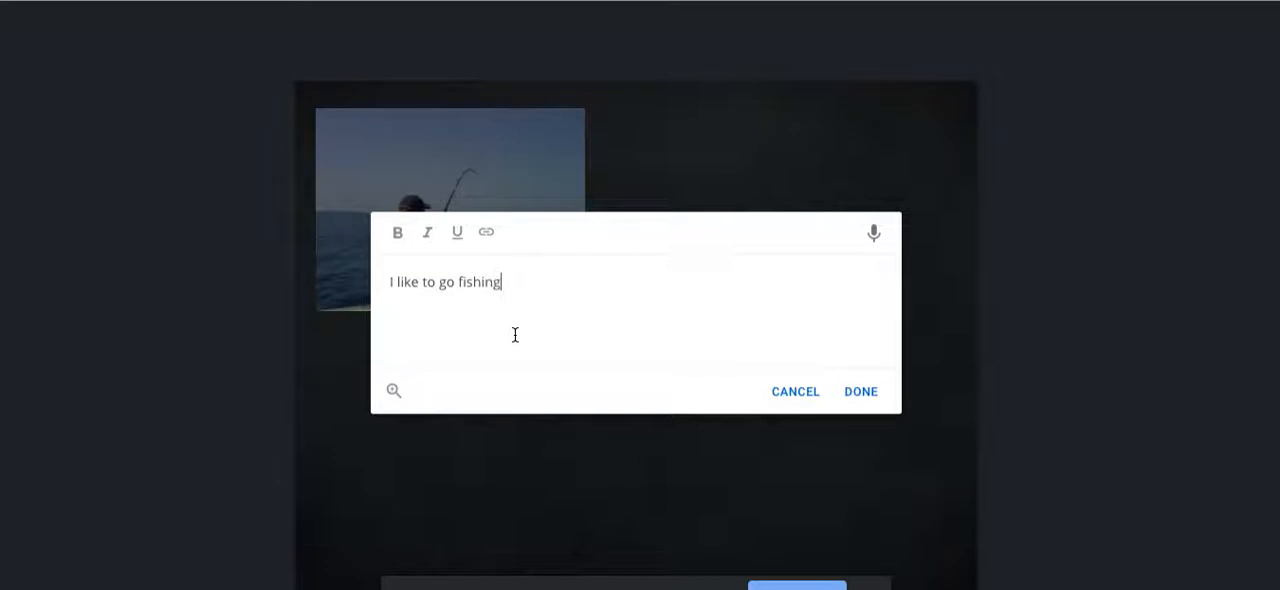
text( a lot.)
click(850, 395)
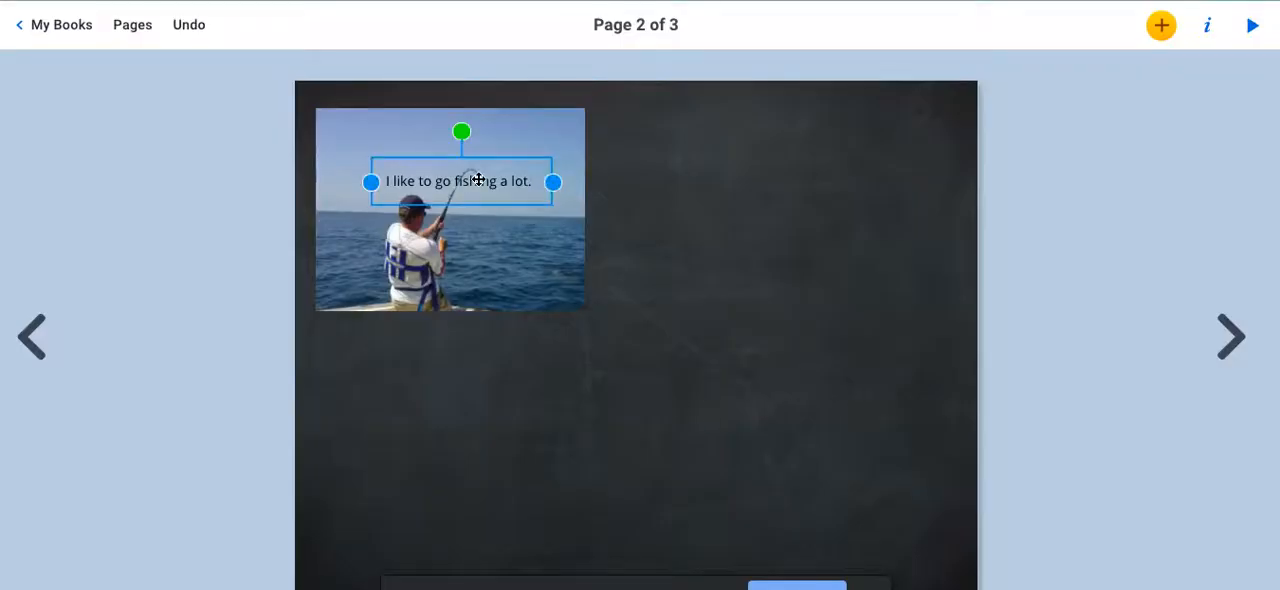
drag(476, 180, 397, 341)
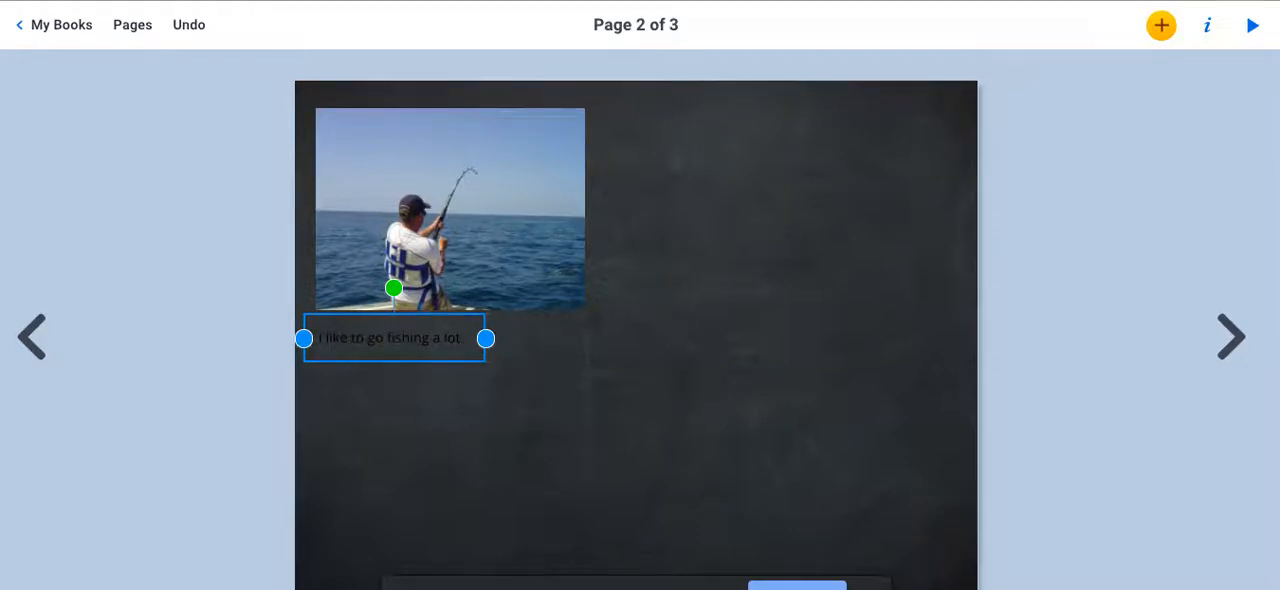
Set the fishing caption's text size to 34 and its color to dark blue.
click(1204, 22)
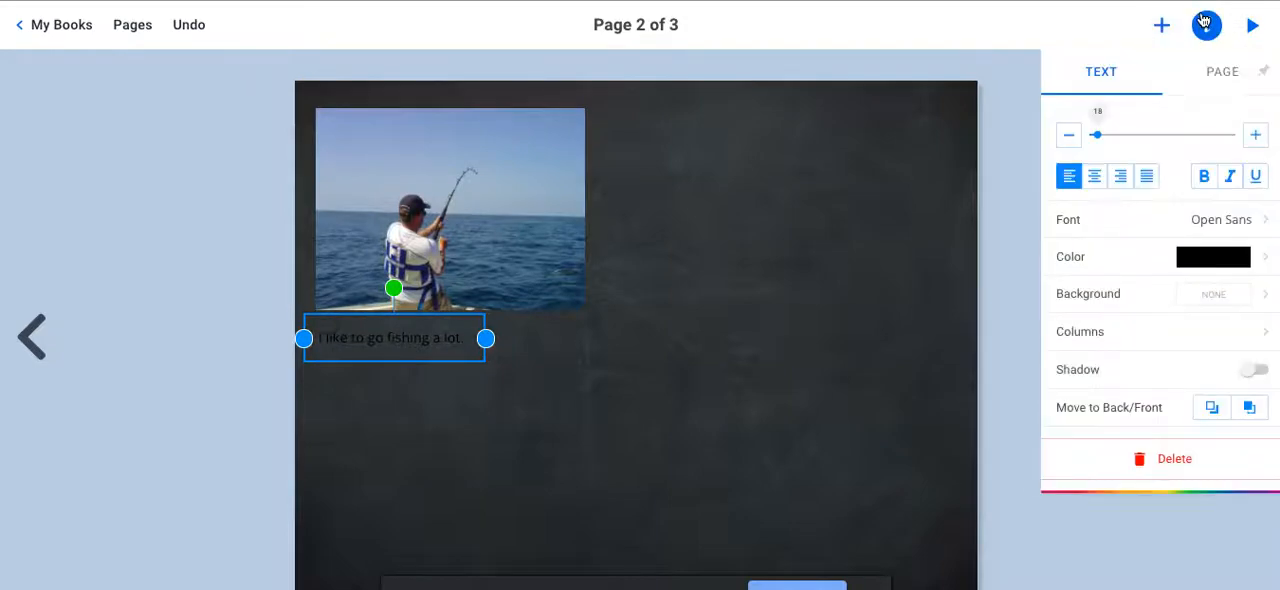
mouse_move(1099, 134)
mouse_down()
mouse_move(1150, 134)
mouse_move(1107, 135)
mouse_up()
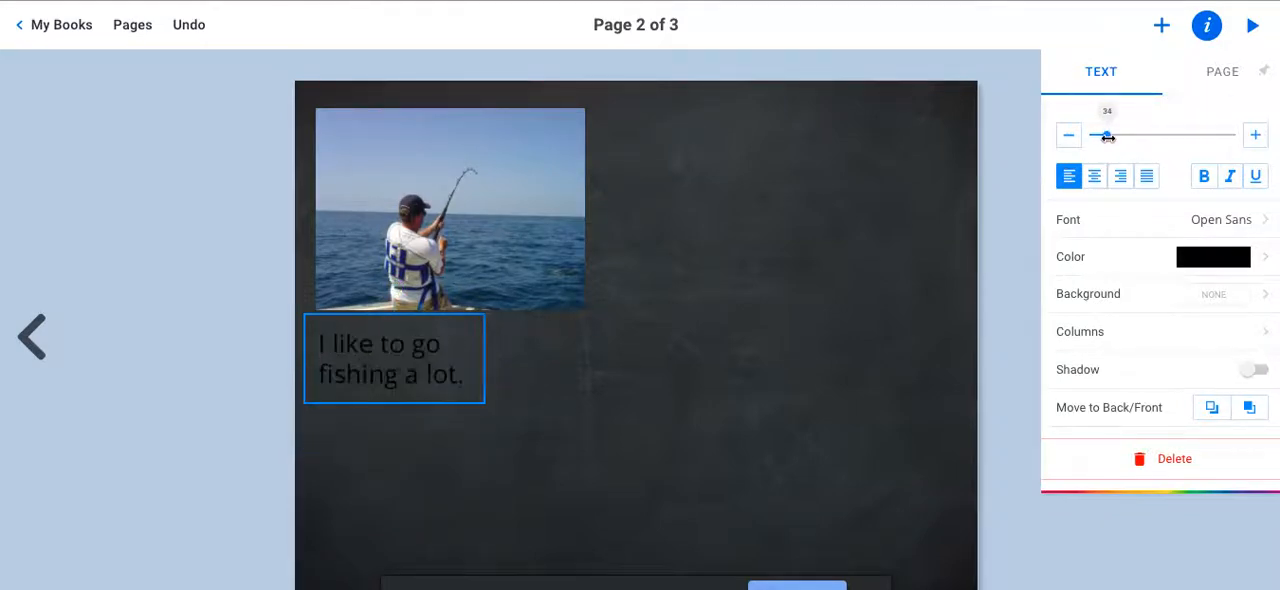
click(1204, 261)
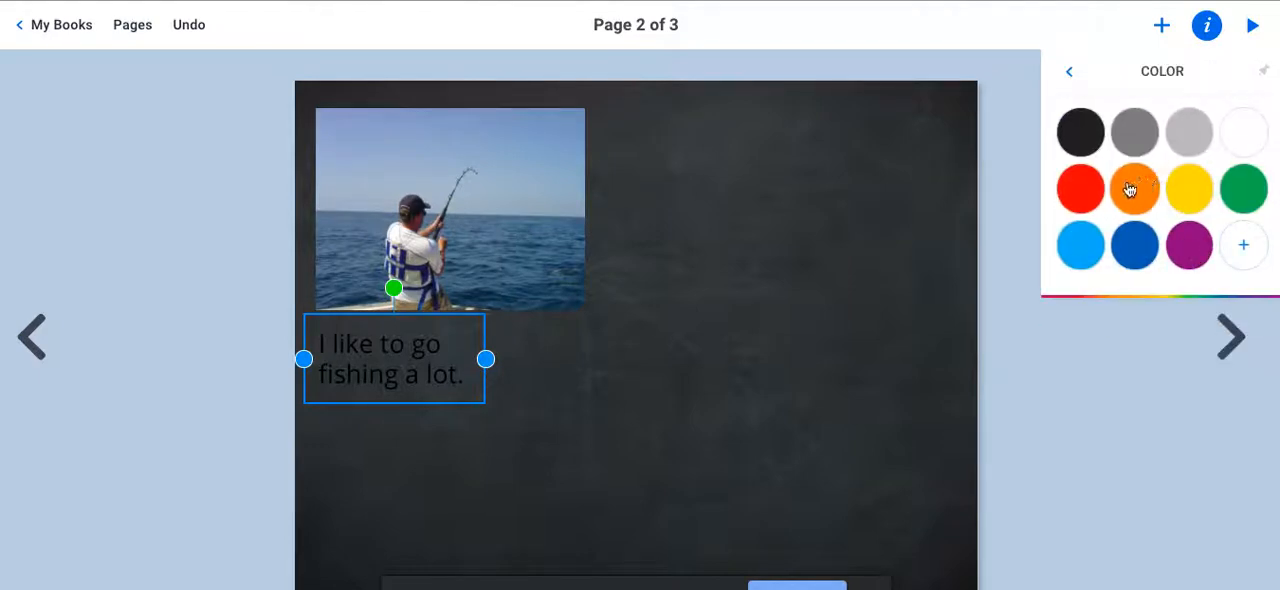
click(1153, 249)
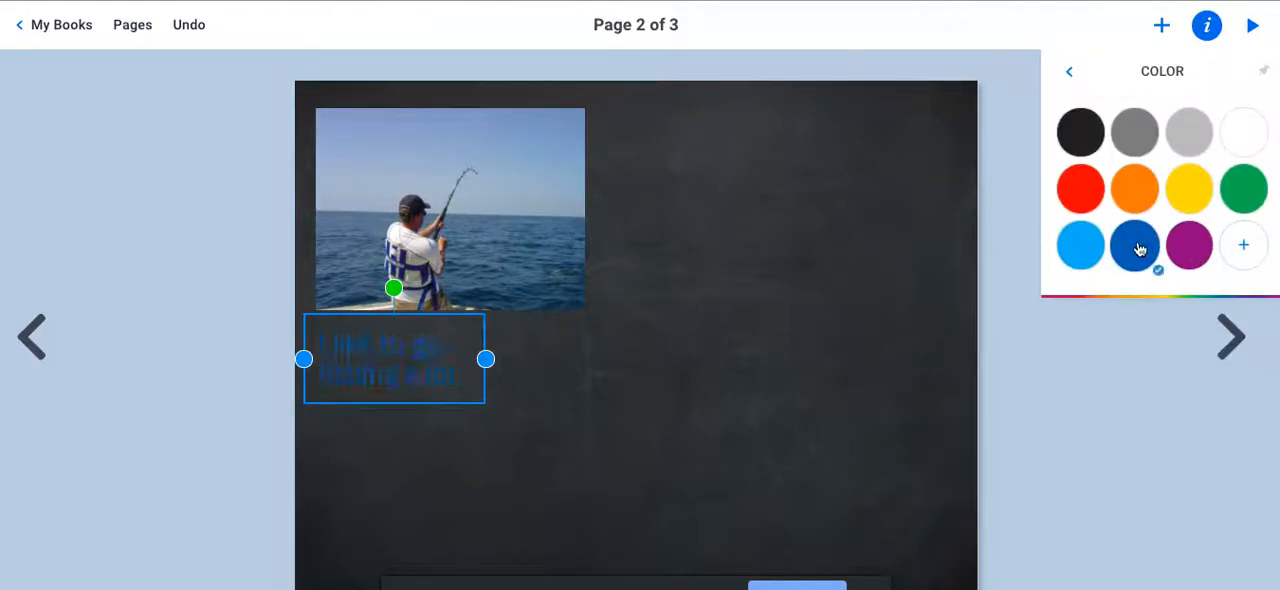
click(1017, 204)
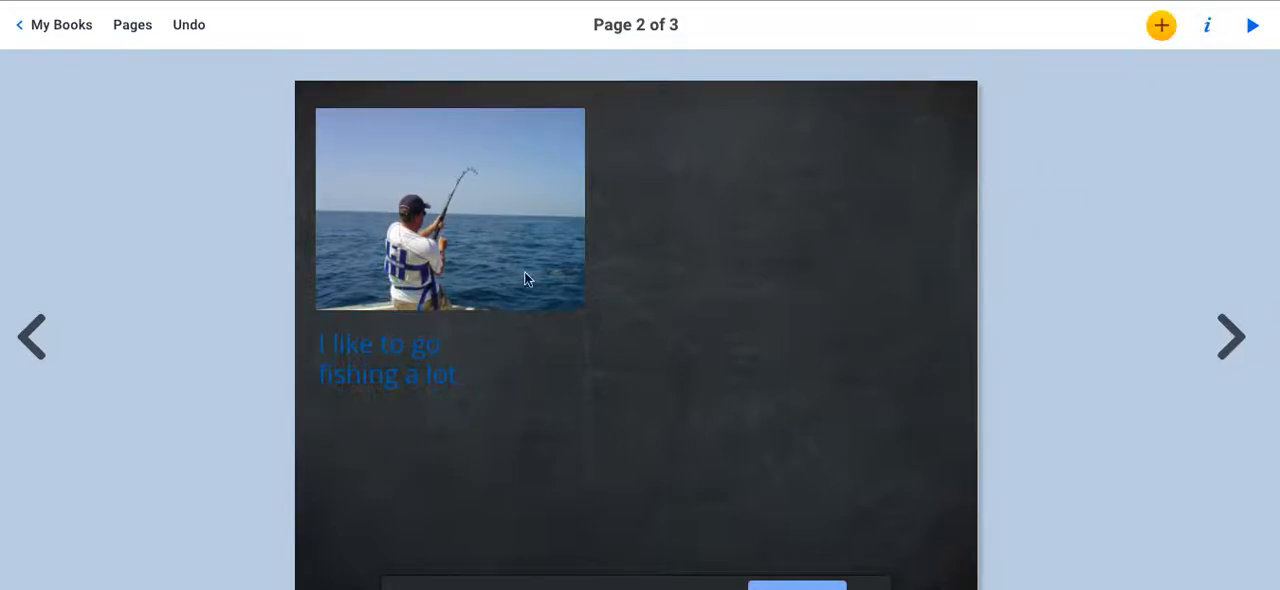
Sketch a rough bicycle with two wheels, frame and handlebars on the empty area beside the fishing photo, using the Auto pen.
click(1207, 29)
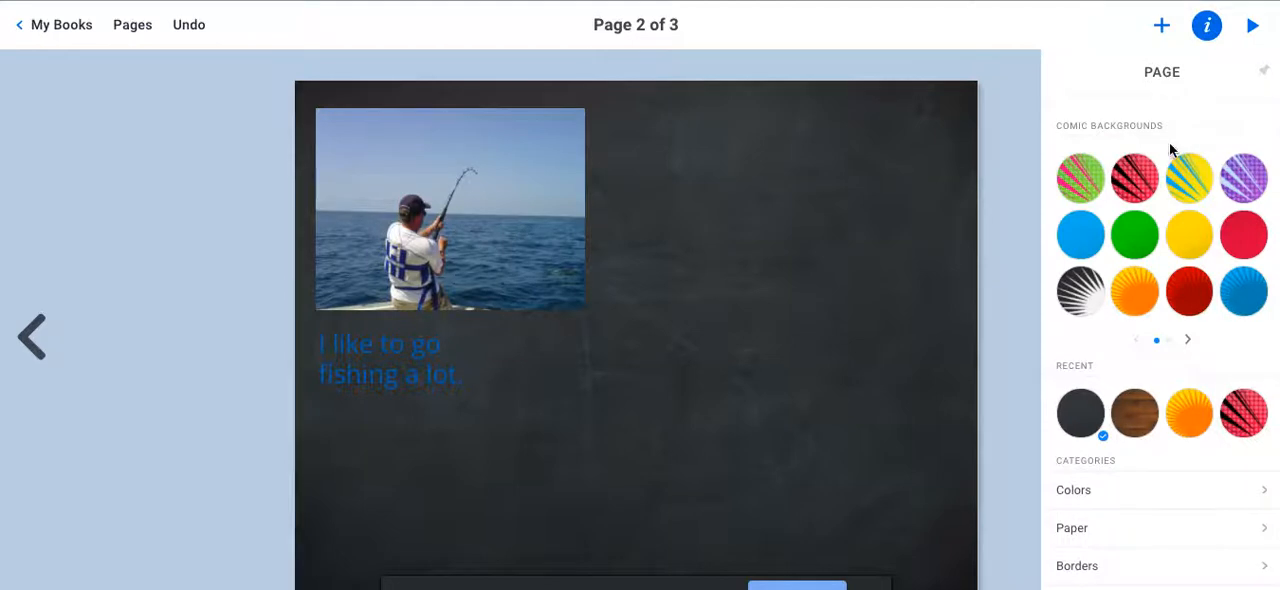
click(1162, 25)
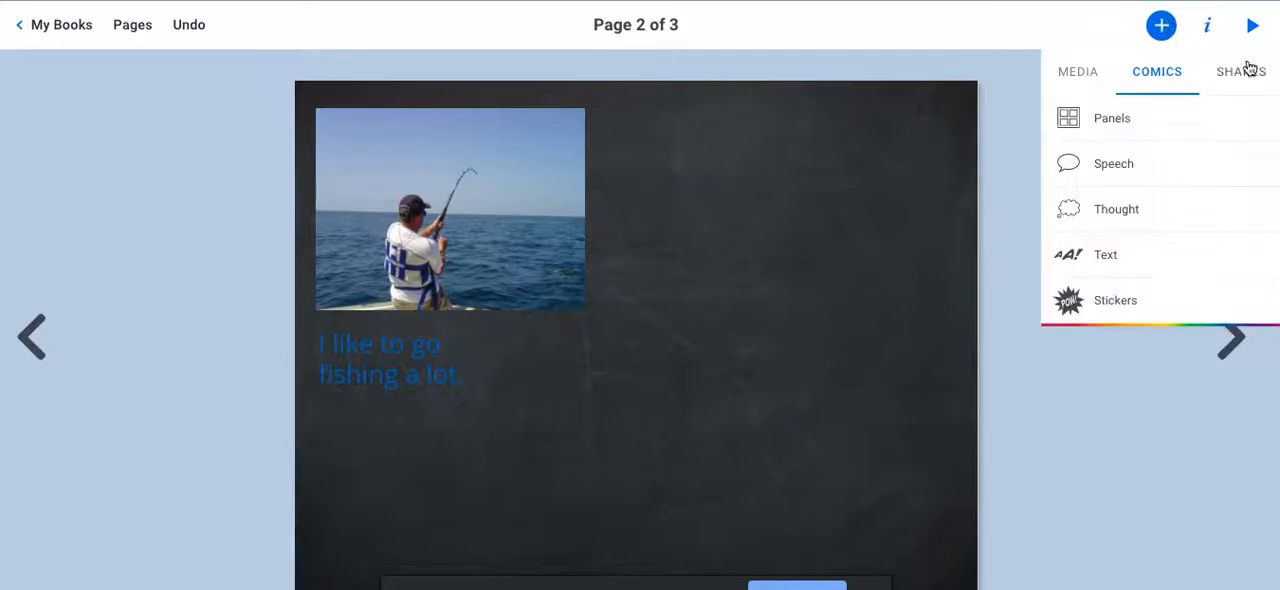
click(1099, 78)
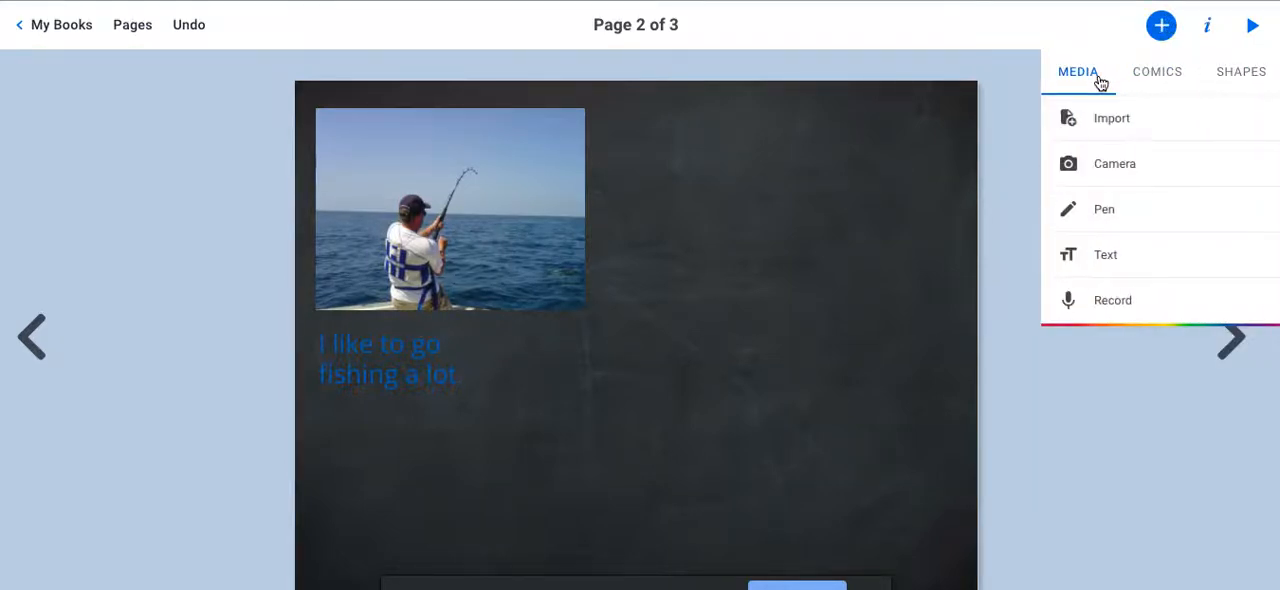
click(1120, 209)
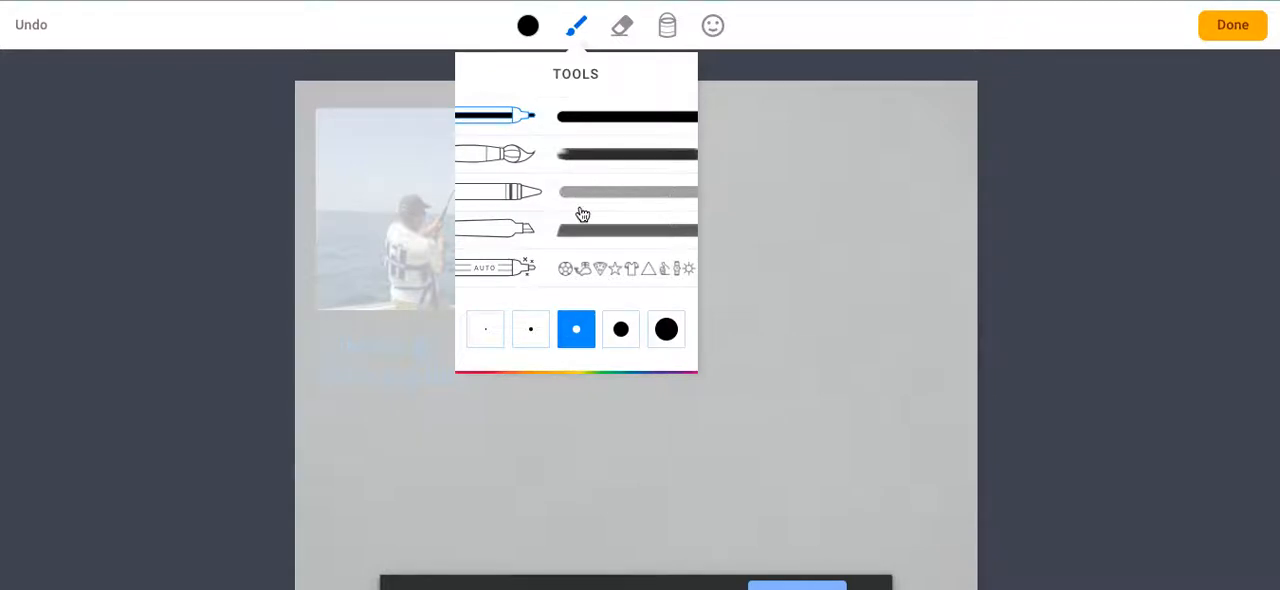
click(535, 270)
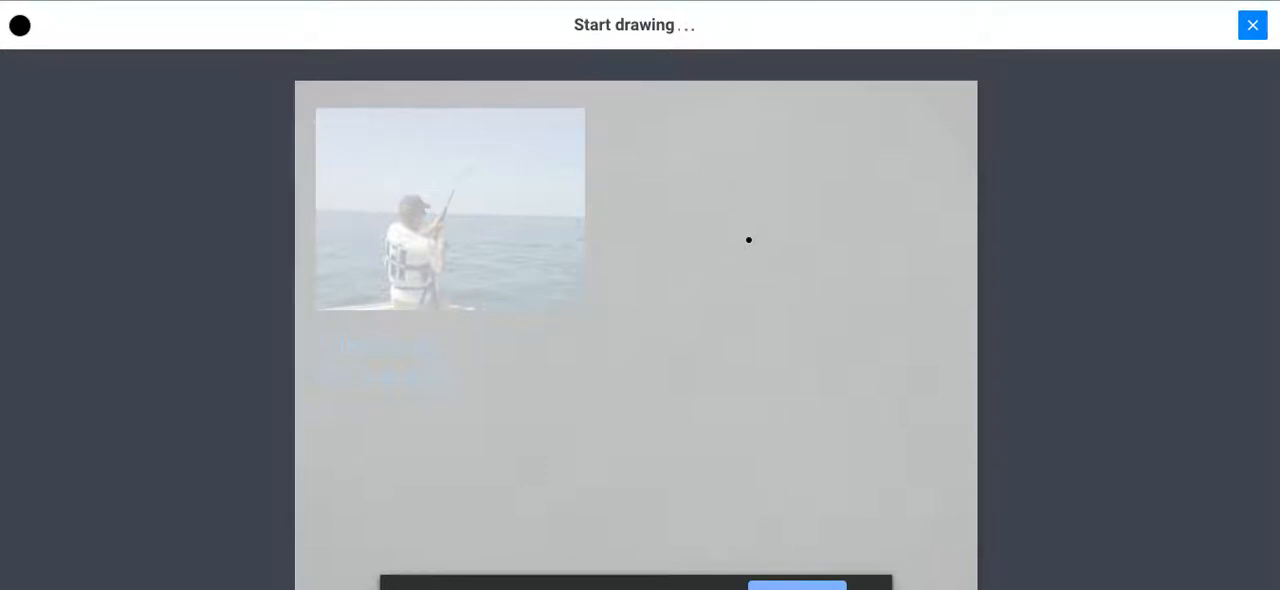
mouse_move(748, 240)
mouse_down()
mouse_move(710, 245)
mouse_move(712, 272)
mouse_move(750, 276)
mouse_move(745, 240)
mouse_up()
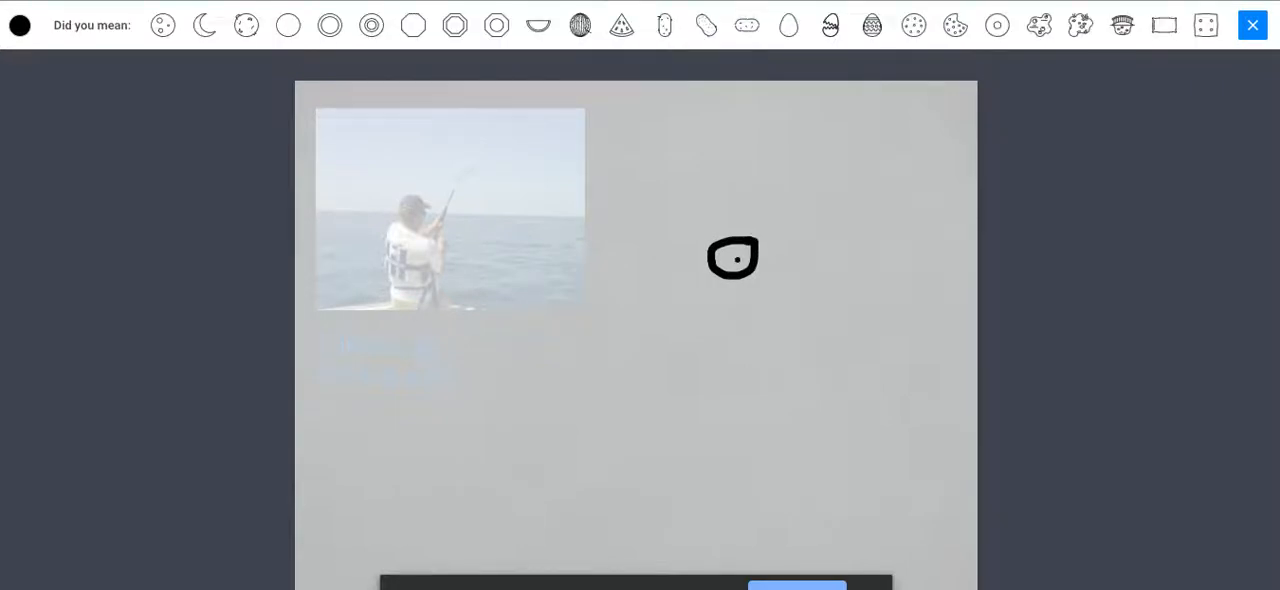
drag(737, 259, 789, 198)
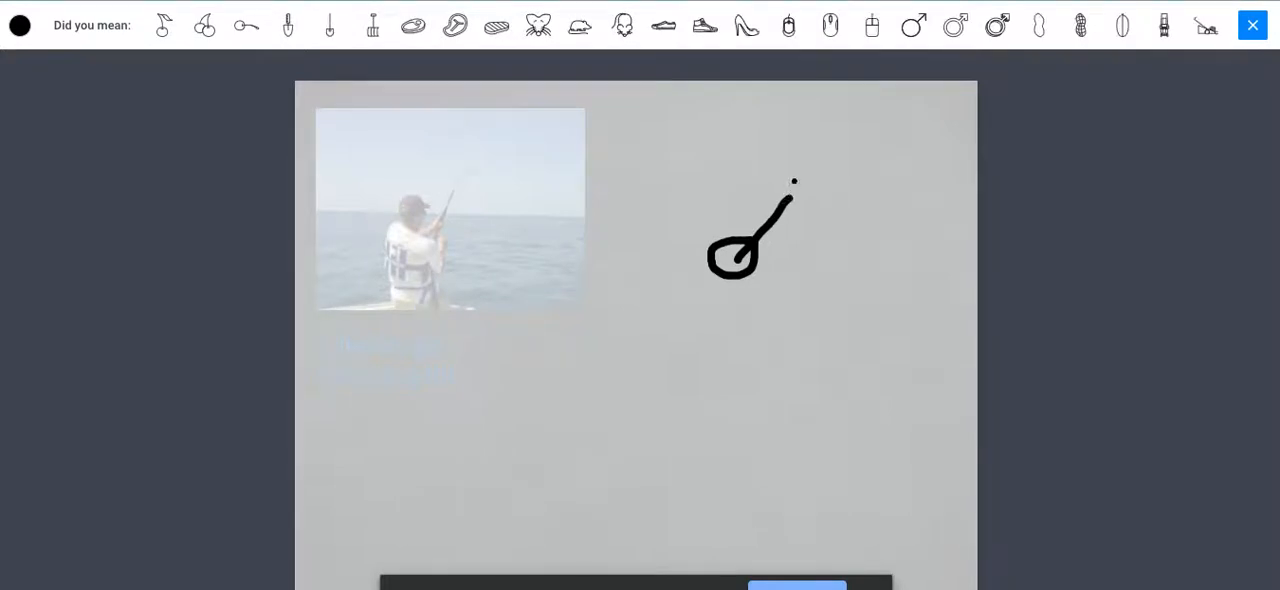
mouse_move(790, 197)
mouse_down()
mouse_move(780, 182)
mouse_move(840, 249)
mouse_move(806, 260)
mouse_move(845, 284)
mouse_move(852, 243)
mouse_move(828, 256)
mouse_up()
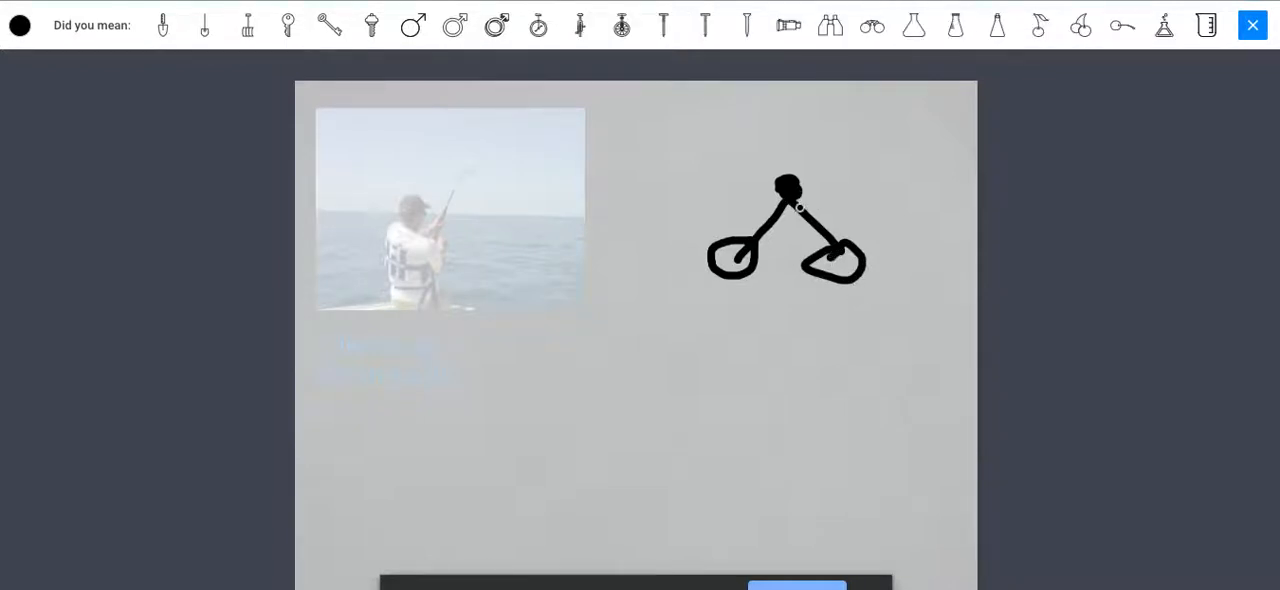
drag(804, 211, 836, 161)
mouse_move(825, 166)
mouse_down()
mouse_move(796, 140)
mouse_move(832, 161)
mouse_up()
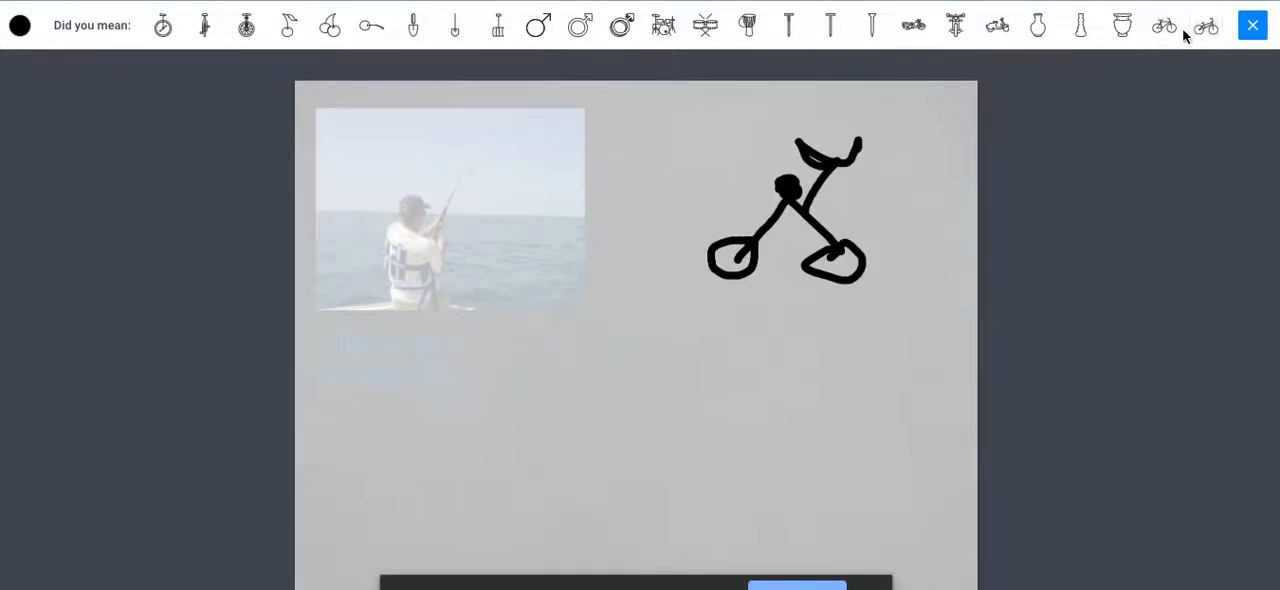
Replace the sketch with the suggested bicycle drawing, enlarge it and place it in the page's upper-right area.
click(1177, 34)
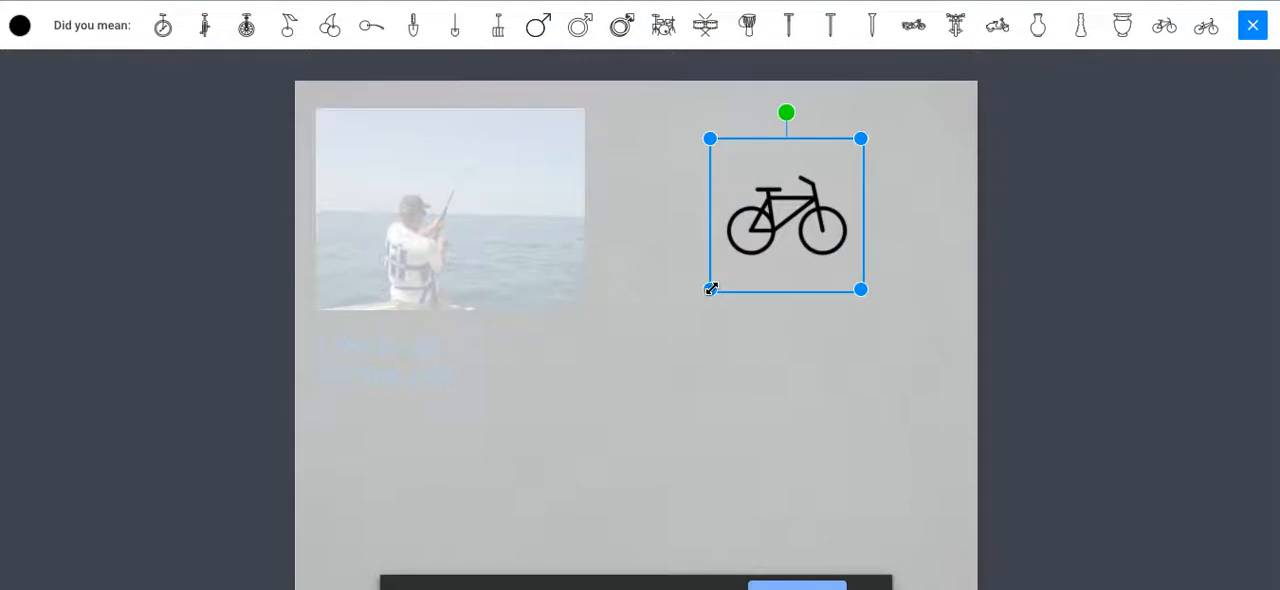
drag(711, 289, 638, 361)
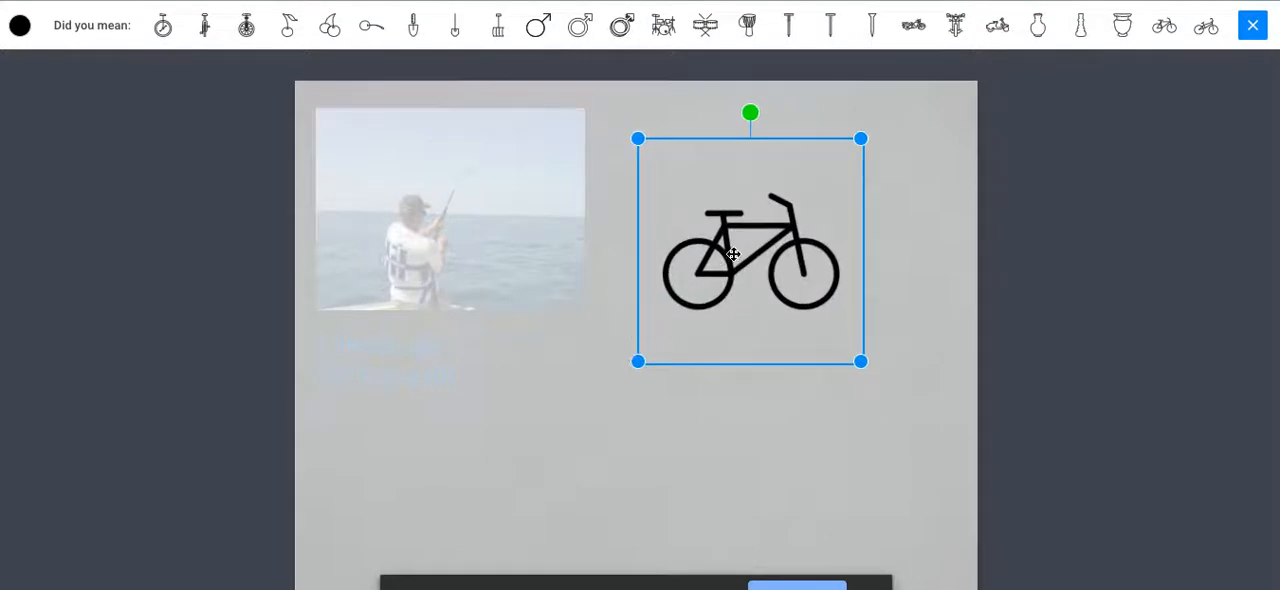
drag(726, 251, 797, 227)
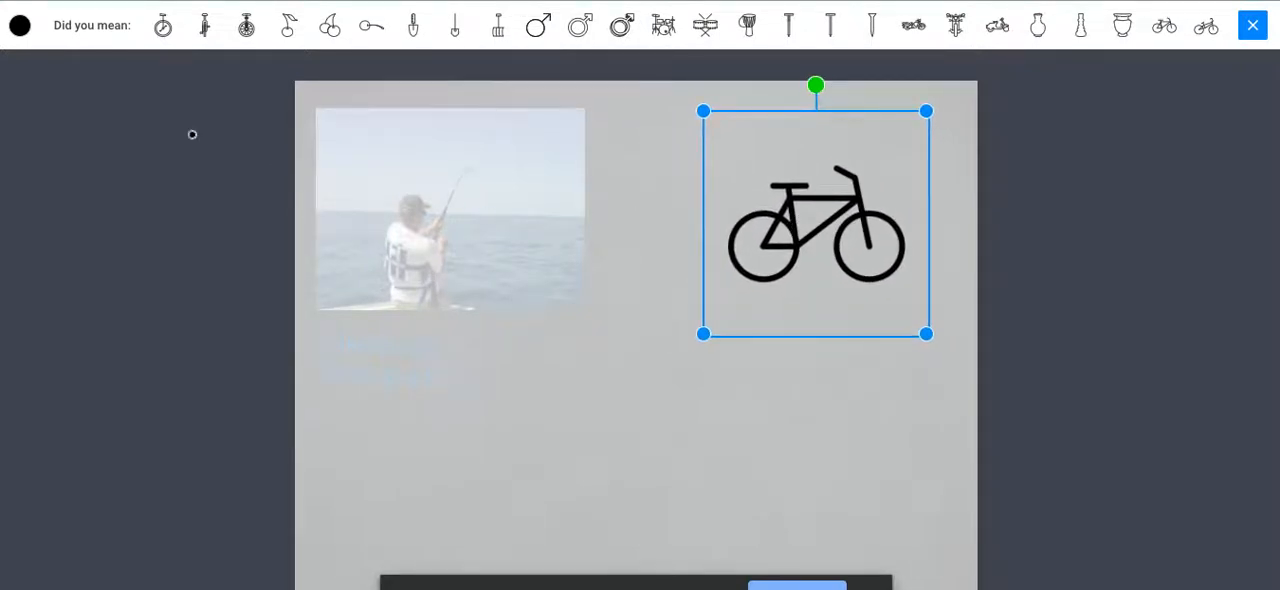
Try the Geometric magic ink and a plain red on the bicycle drawing.
click(19, 27)
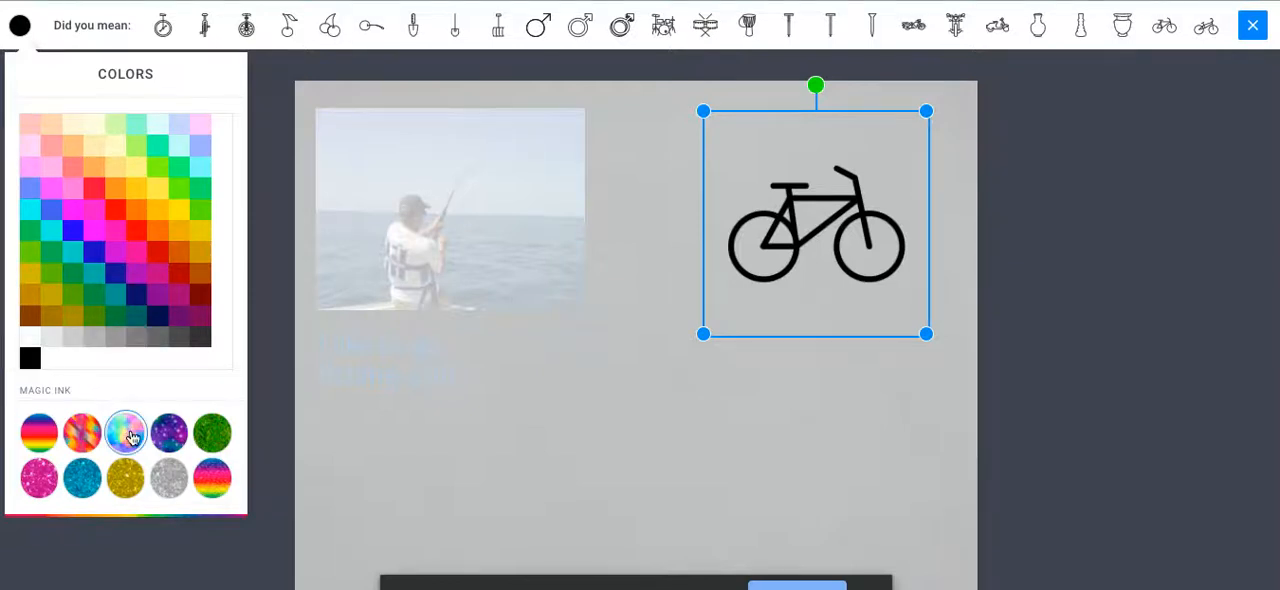
click(84, 426)
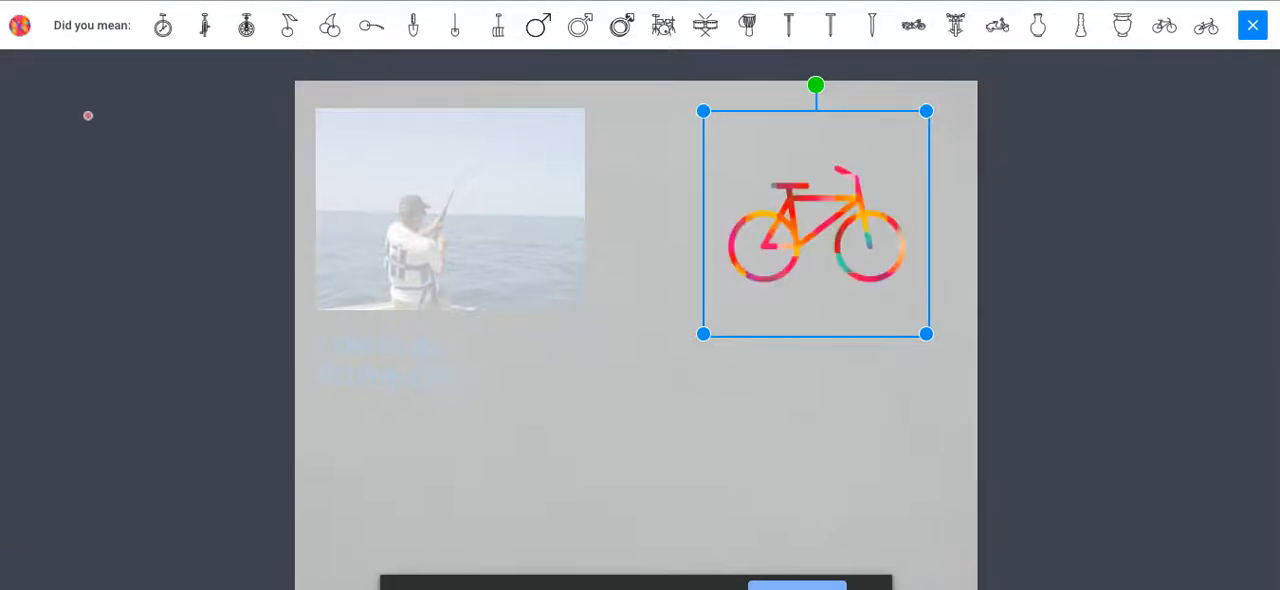
click(19, 25)
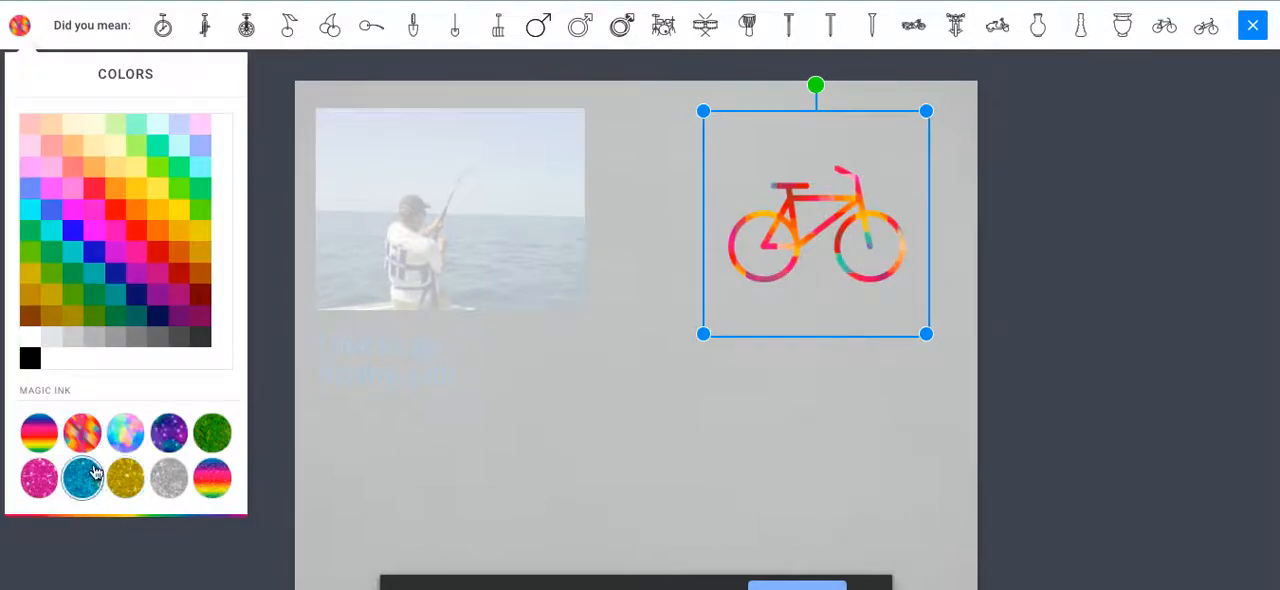
click(92, 184)
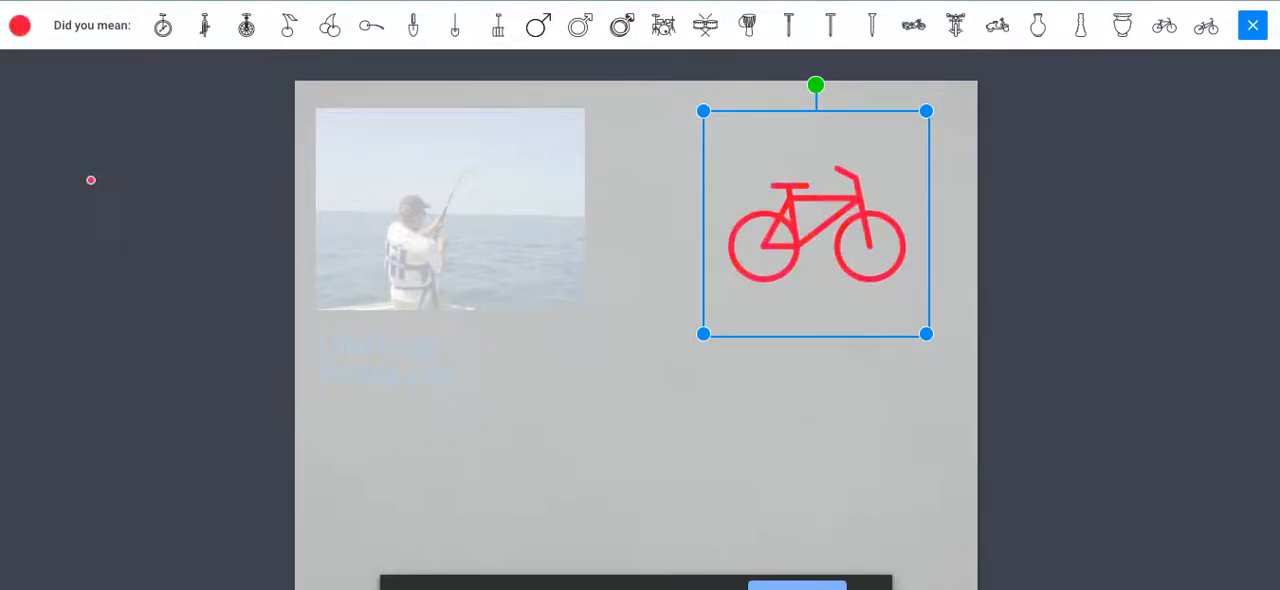
Recolor the bicycle drawing deep blue and finish the Auto pen drawing.
click(19, 26)
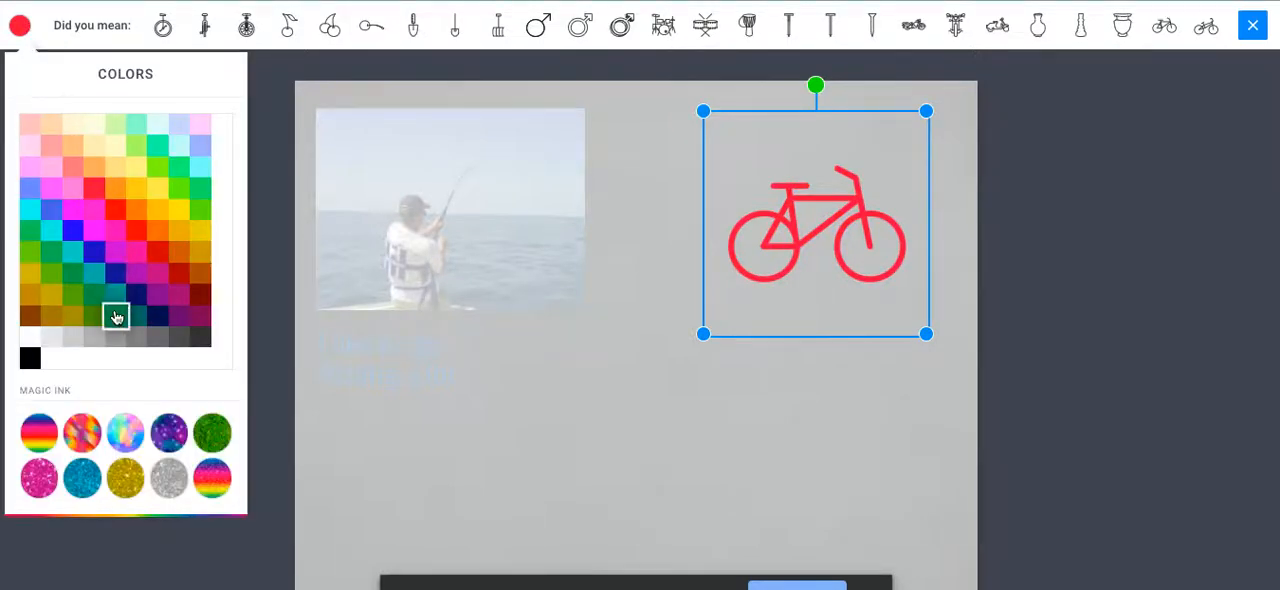
click(88, 432)
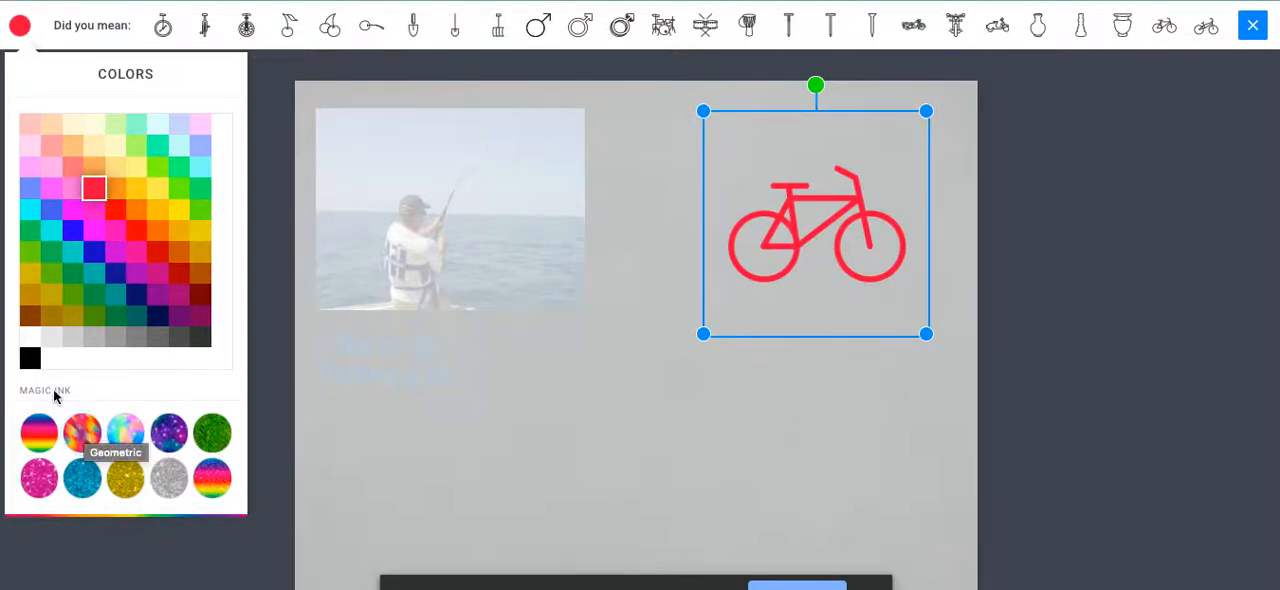
click(95, 255)
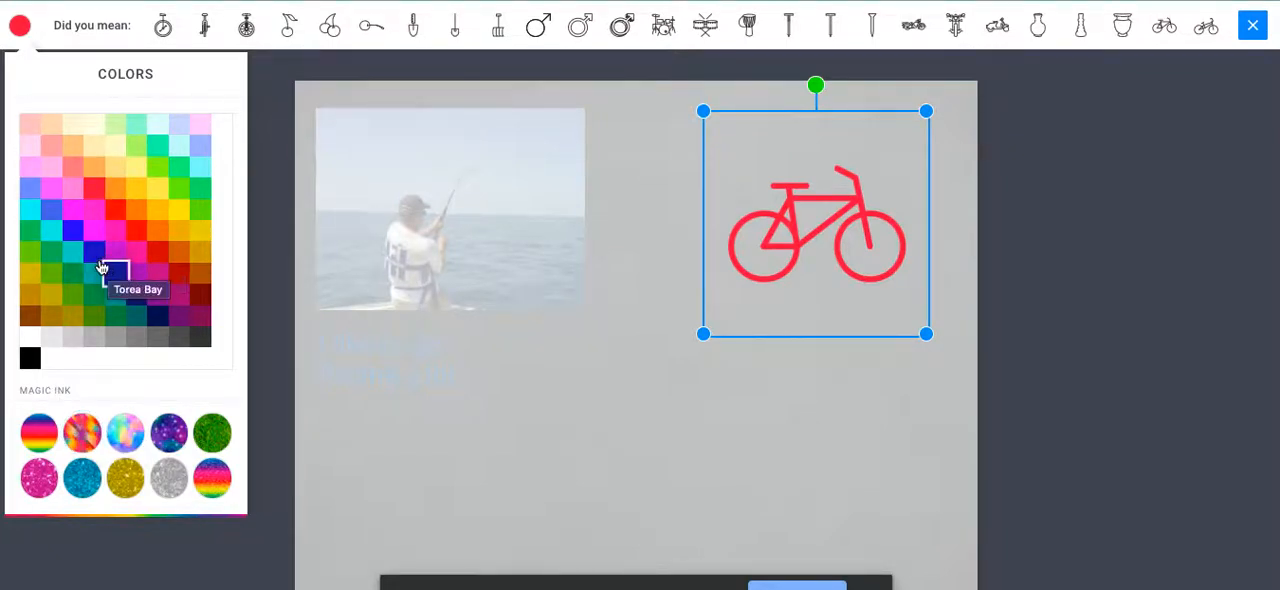
click(95, 253)
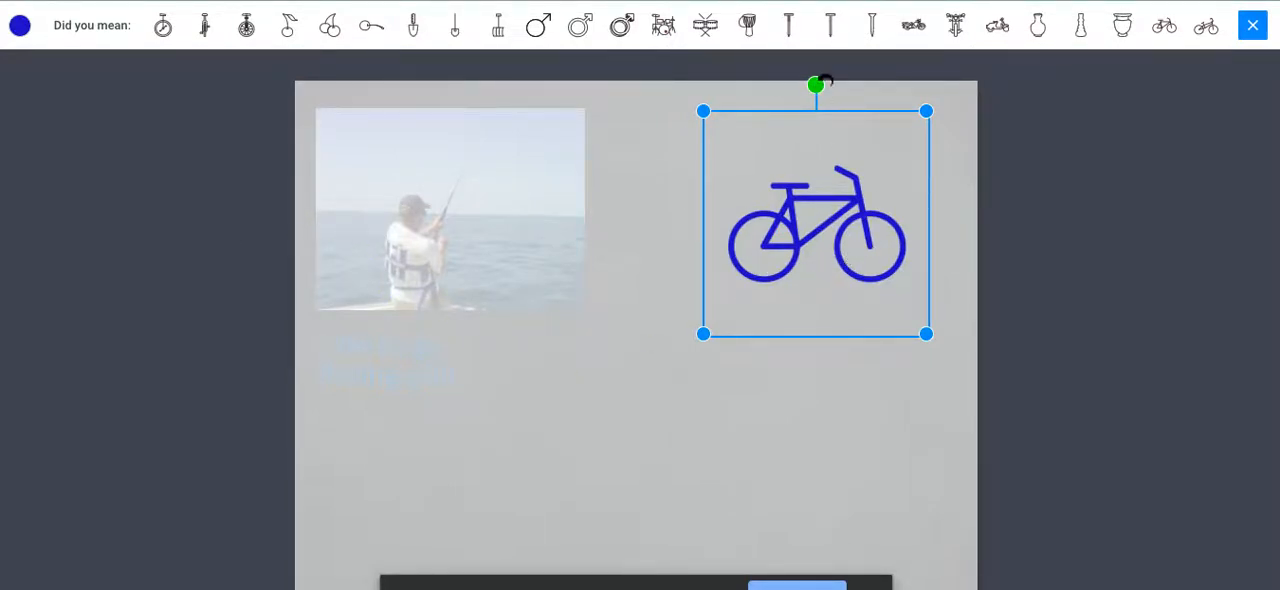
click(1256, 30)
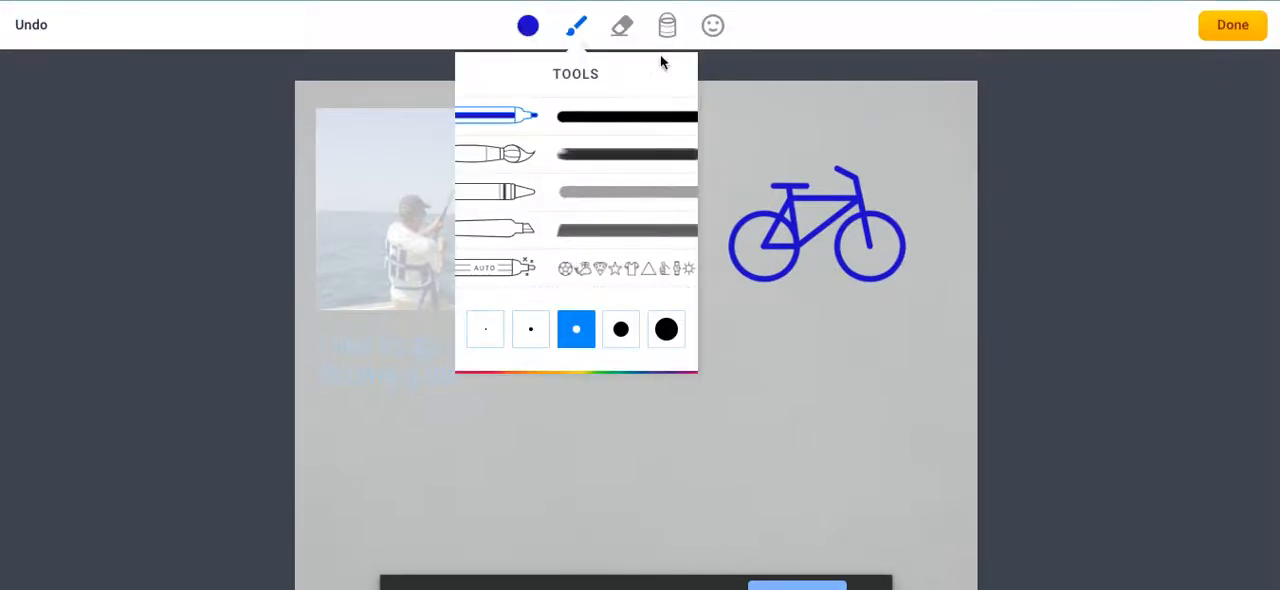
Add a laughing face emoji, shrink it, place it in the page's upper-right corner above the bicycle, and finish drawing.
click(711, 25)
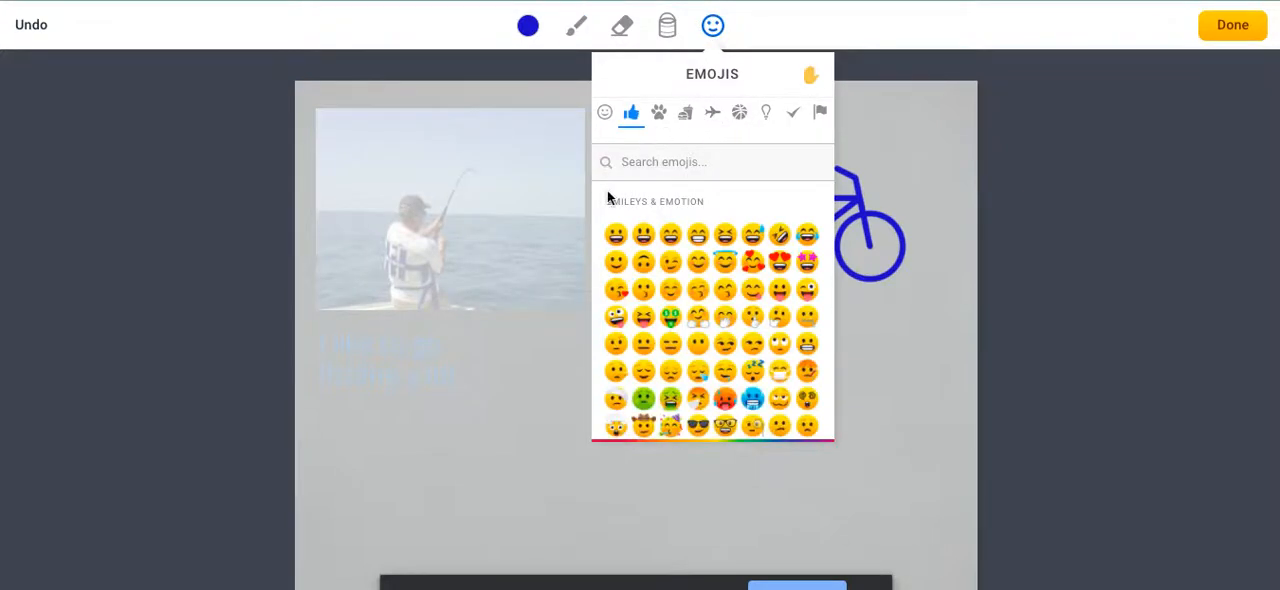
click(668, 240)
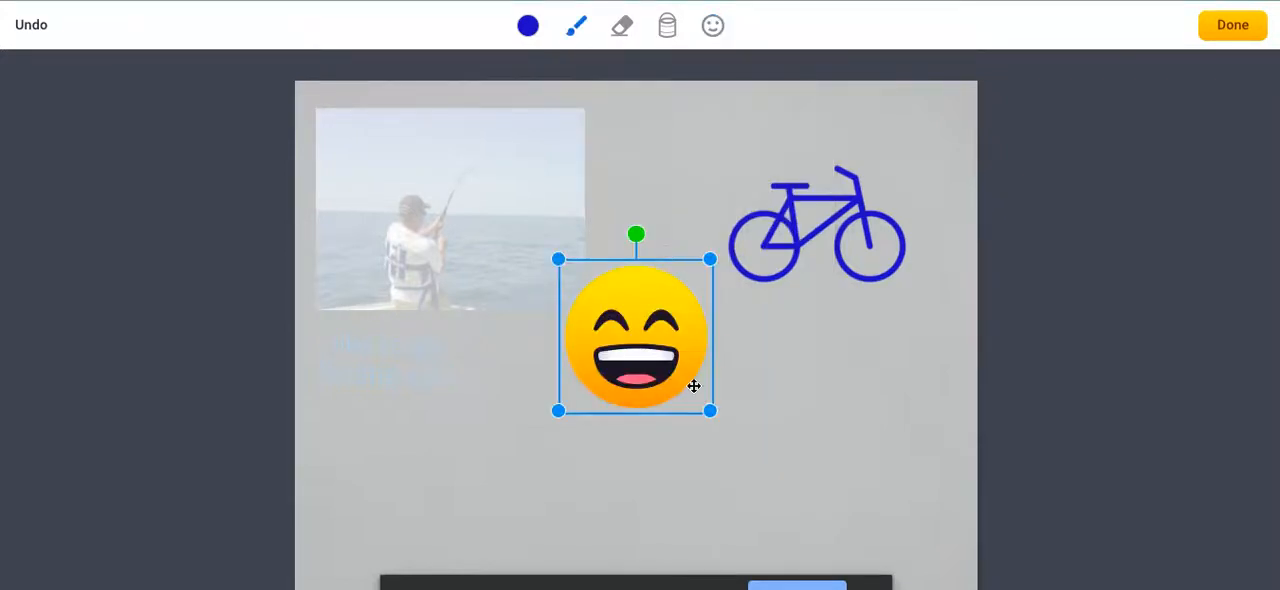
drag(710, 262, 668, 301)
drag(621, 347, 916, 132)
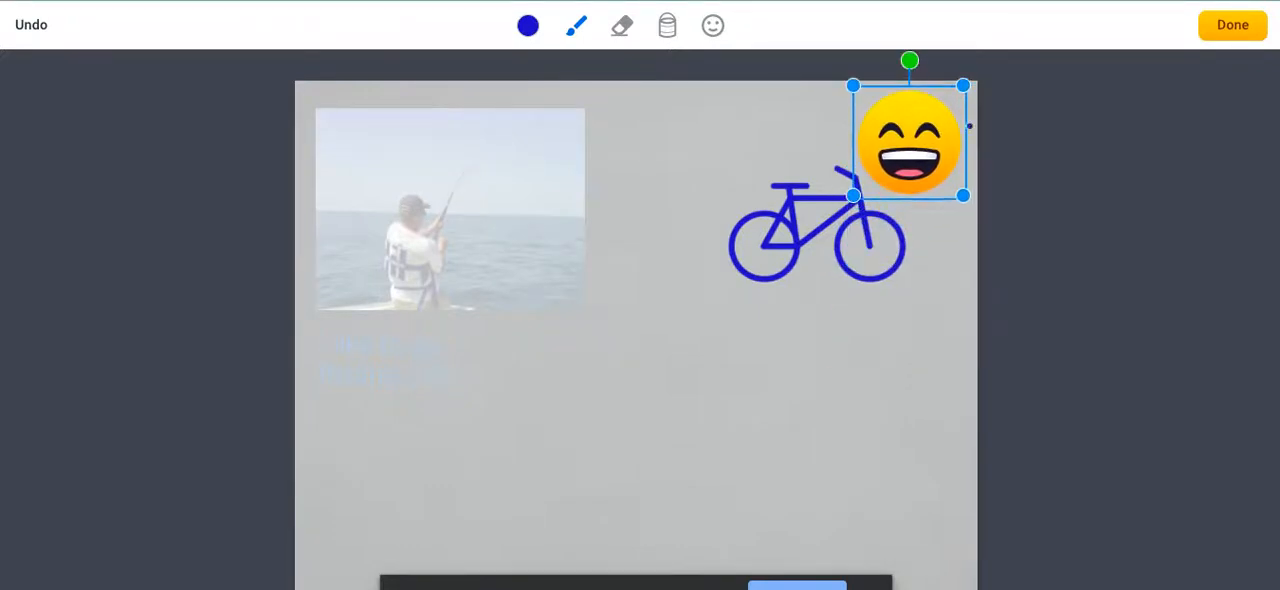
click(1230, 30)
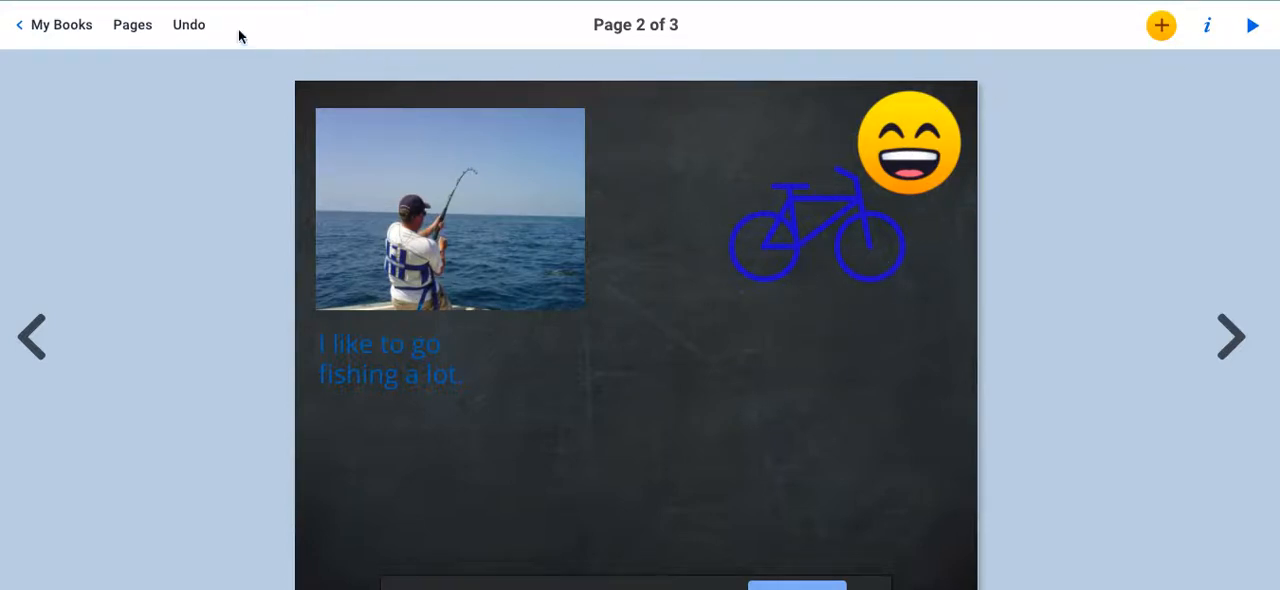
Add a comic text in the "BOOM!" style reading "I like to go biking a lot.".
click(1160, 28)
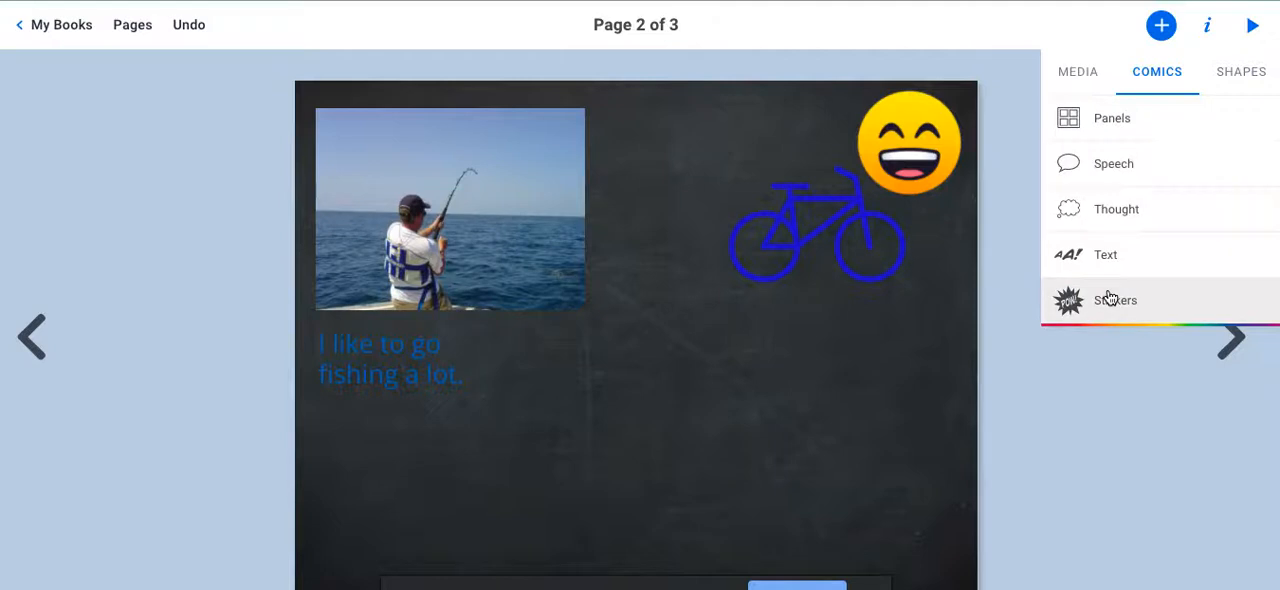
click(1101, 260)
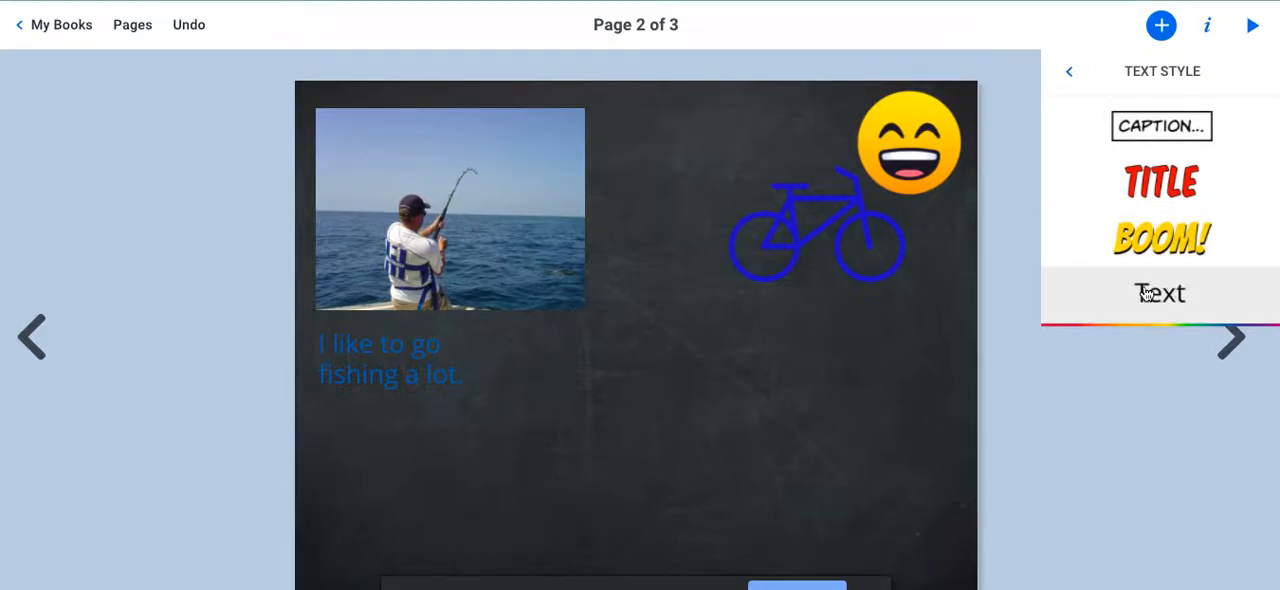
click(1158, 232)
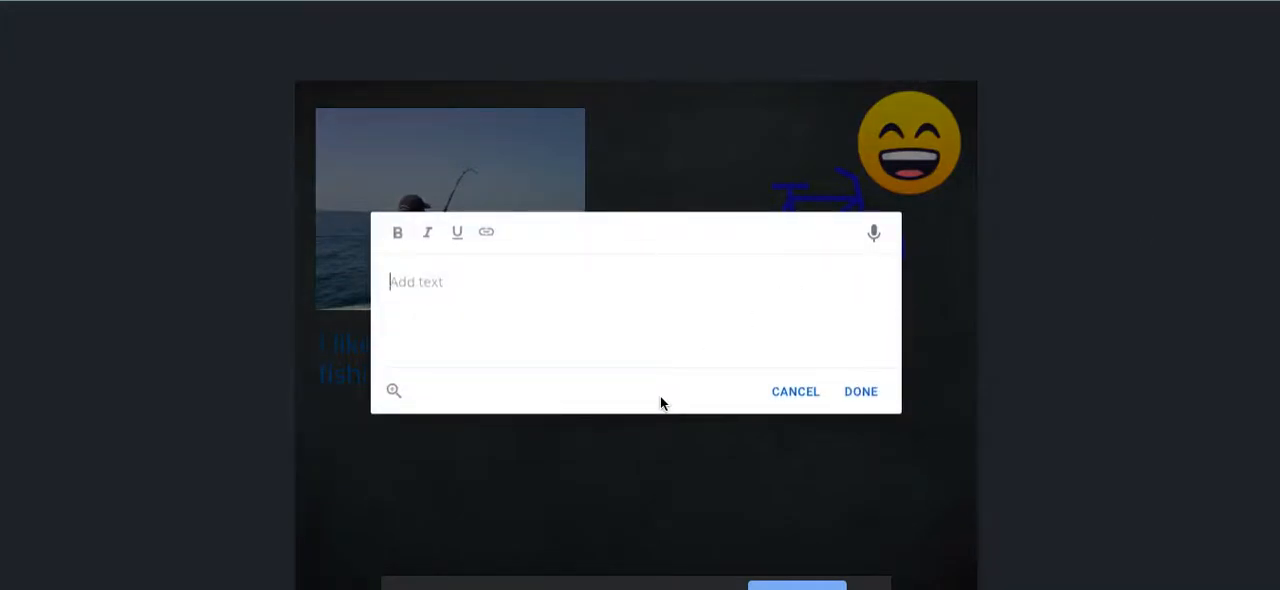
text(I)
key(BackSpace)
text(I like to go)
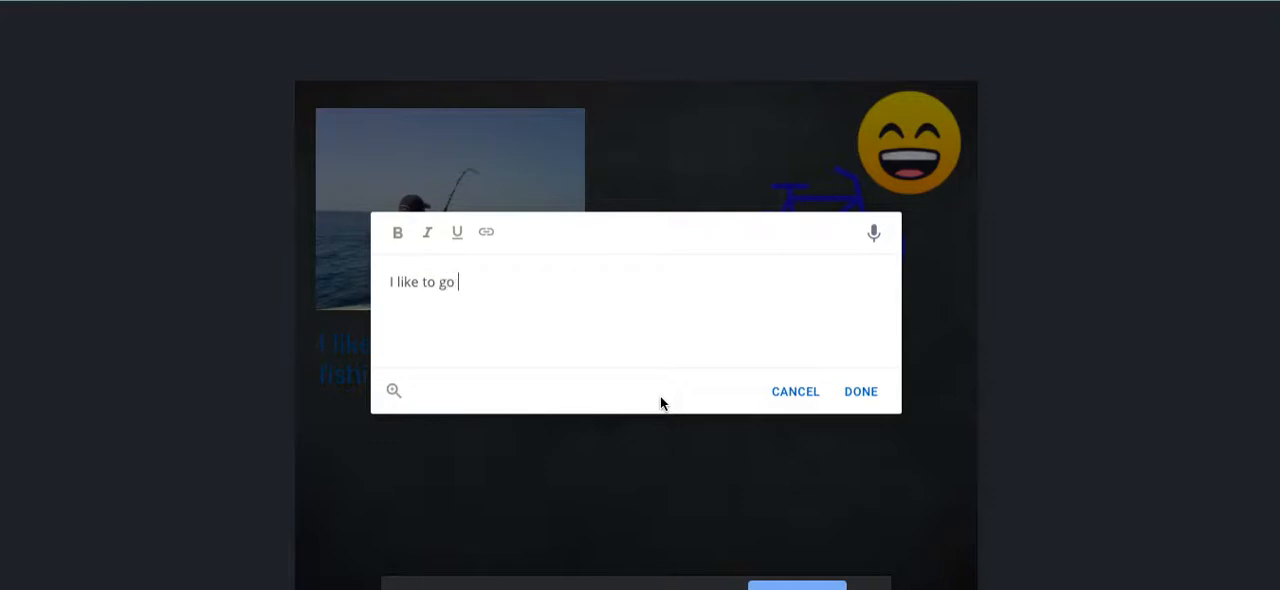
text( biking a lot.)
click(866, 395)
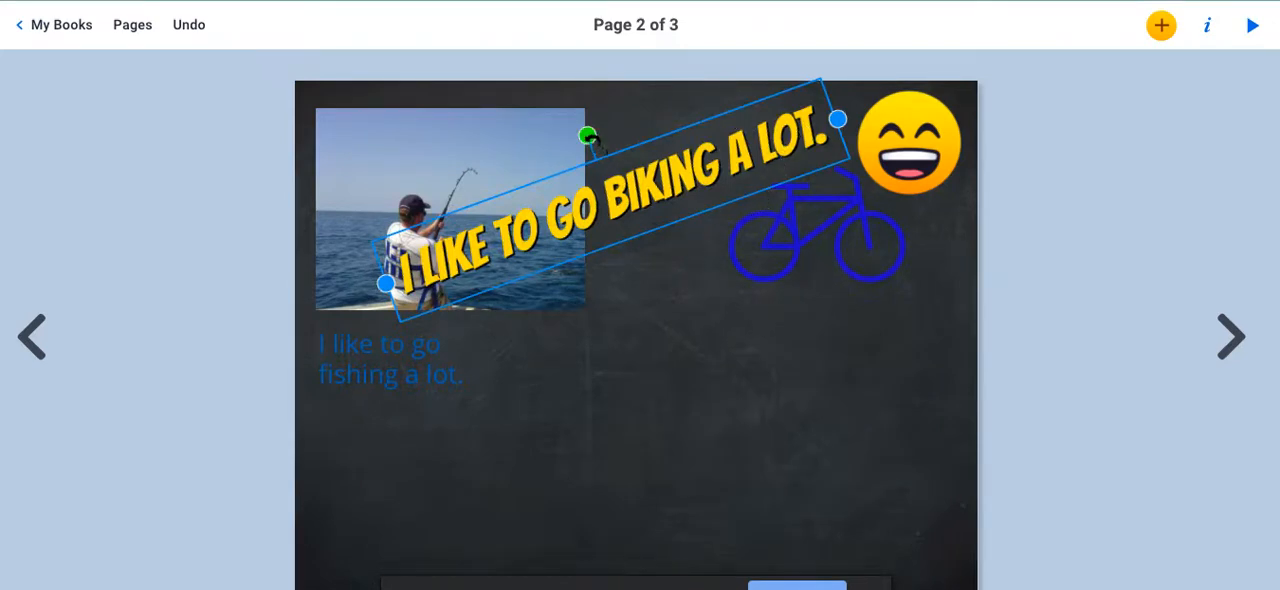
Straighten the biking text to horizontal, move it below the bicycle, and narrow its box so it wraps onto two lines.
drag(588, 135, 606, 131)
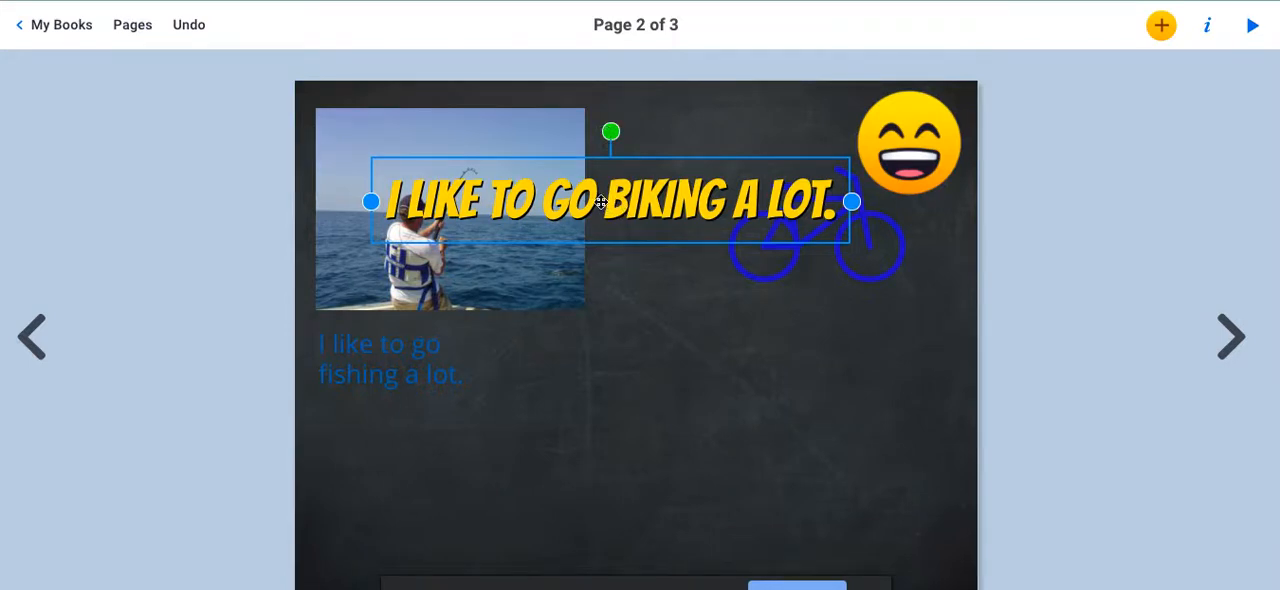
drag(601, 202, 727, 354)
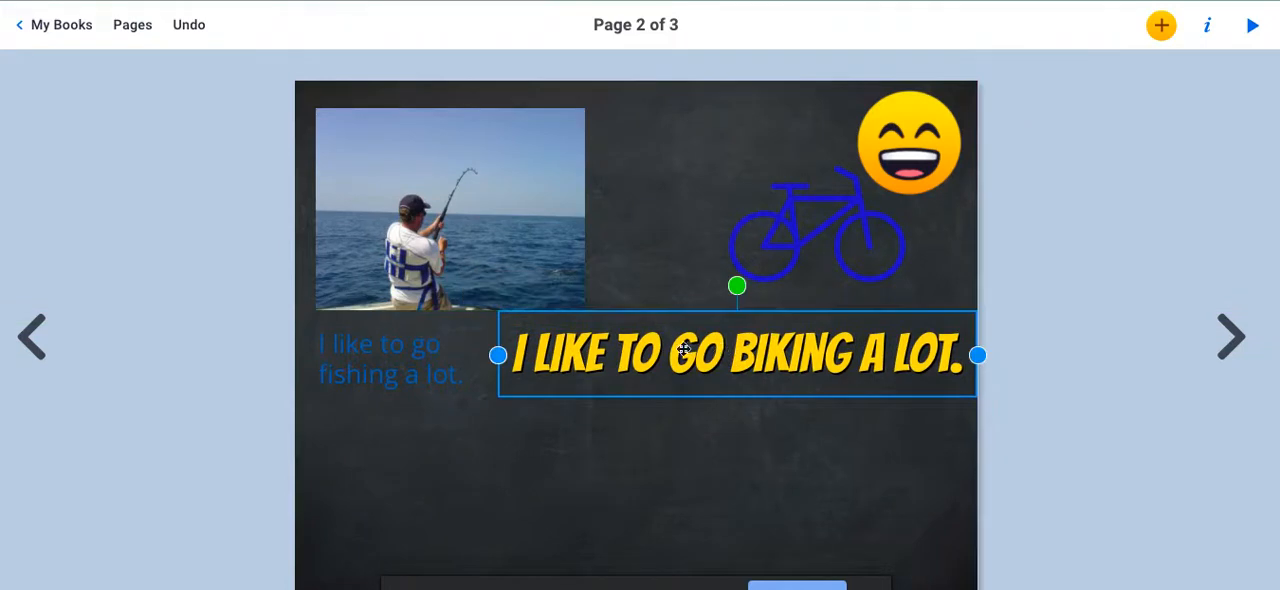
drag(490, 360, 674, 368)
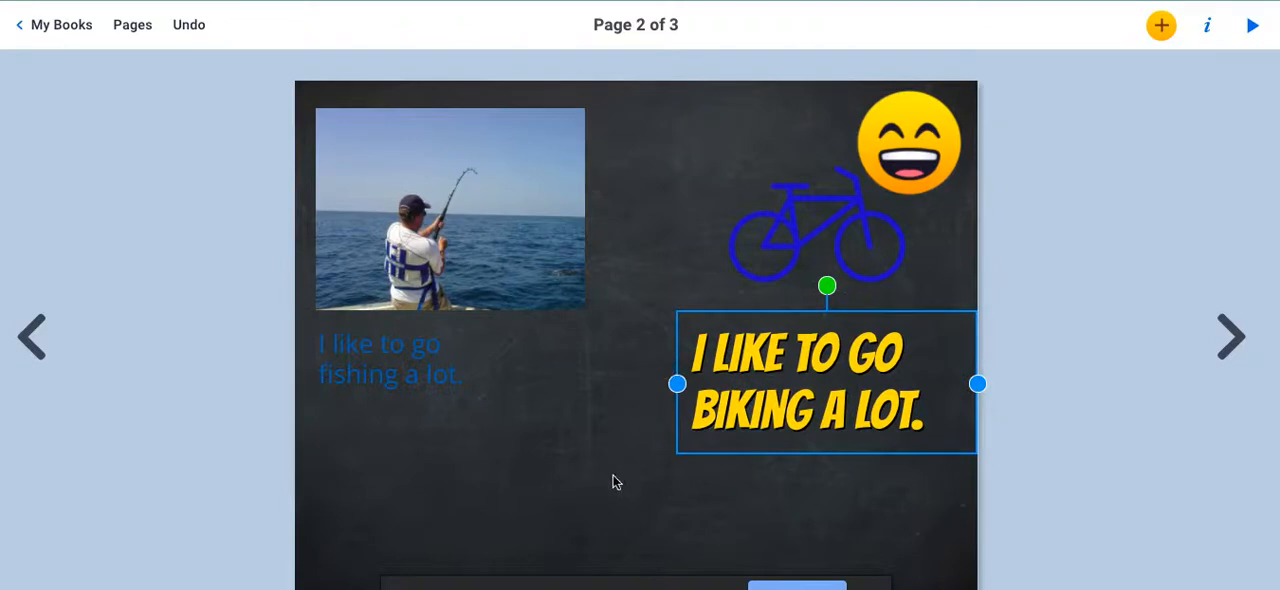
click(580, 435)
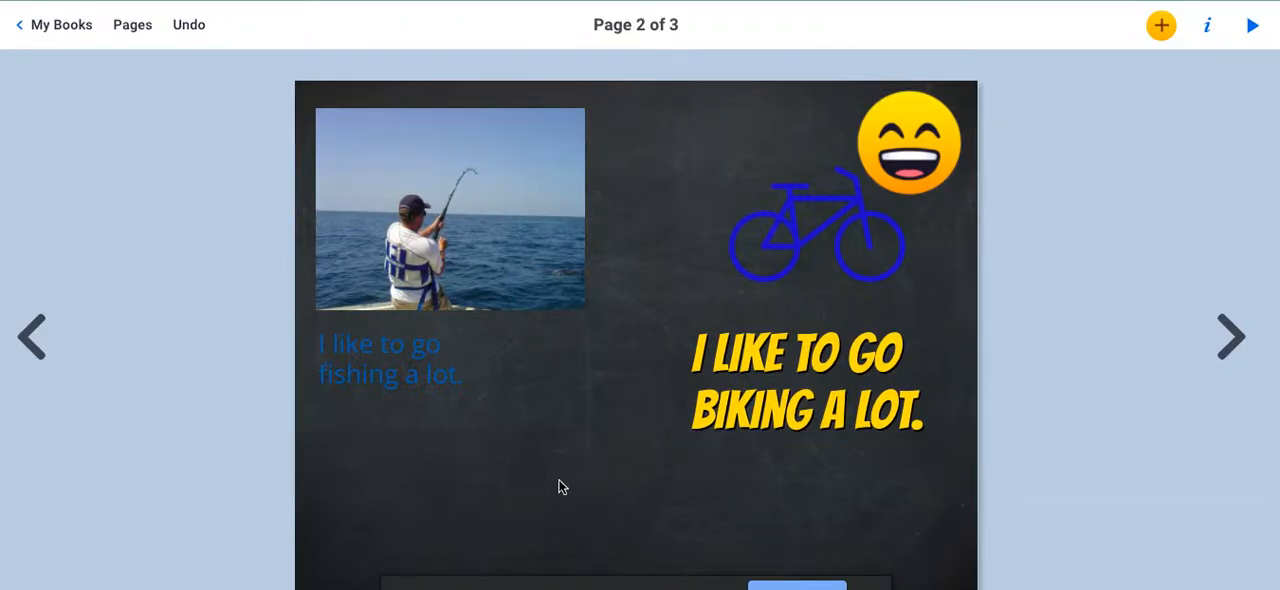
Search the web images for "tacos" and insert the photo of three tacos on a white plate.
click(1163, 28)
click(1086, 77)
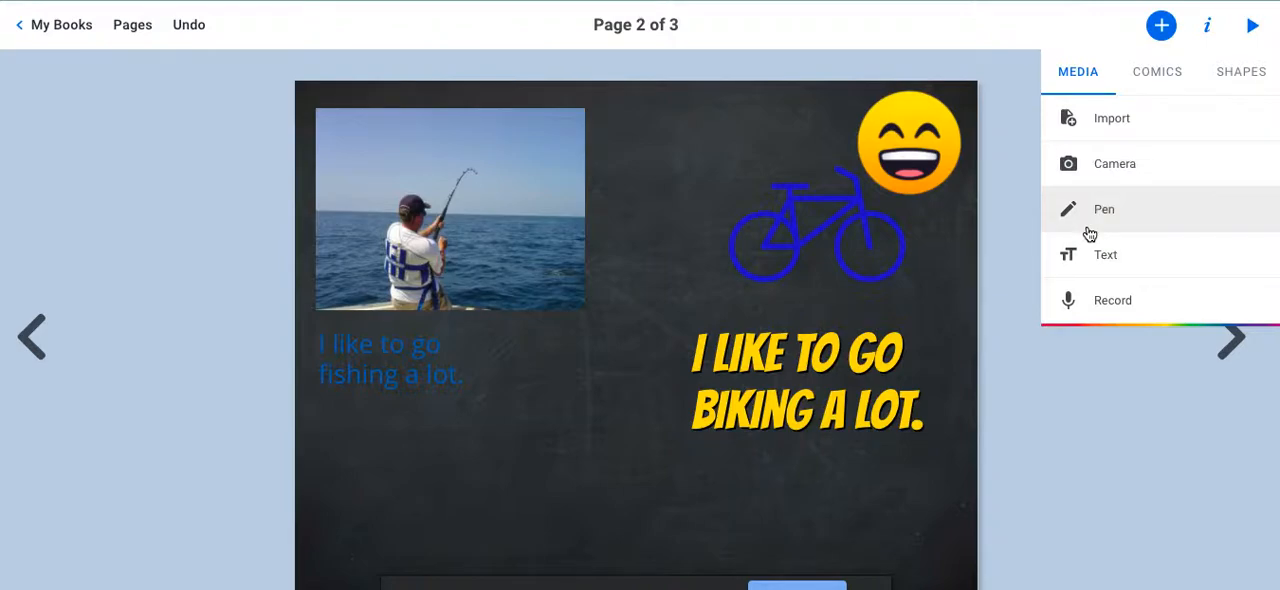
click(1102, 137)
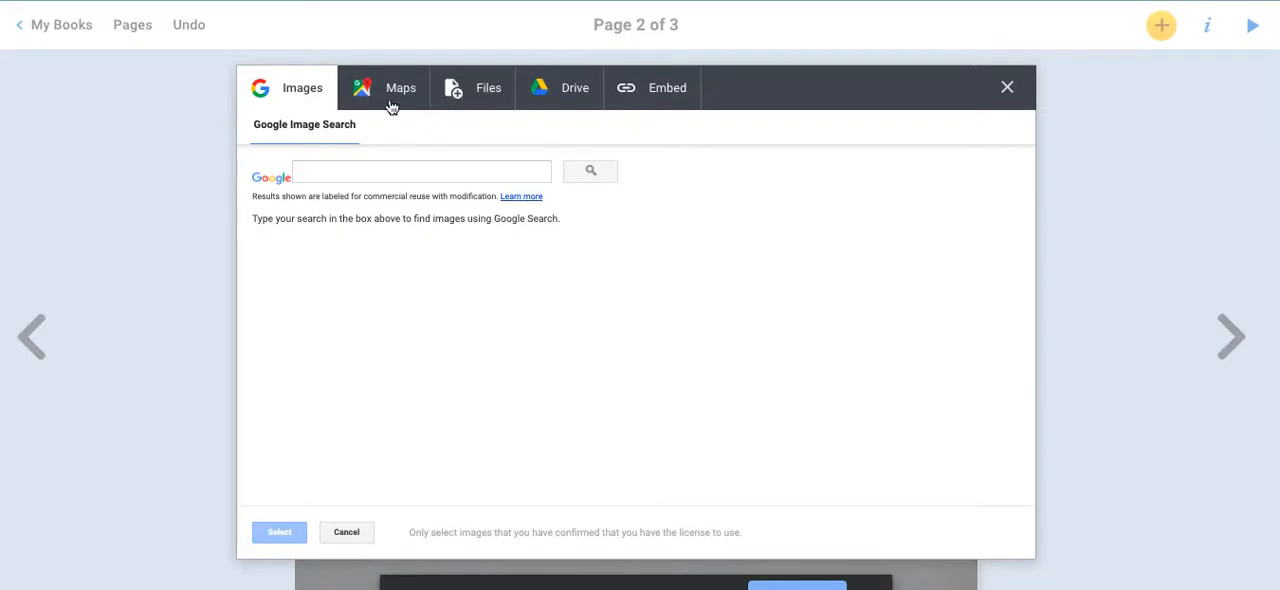
text(tac)
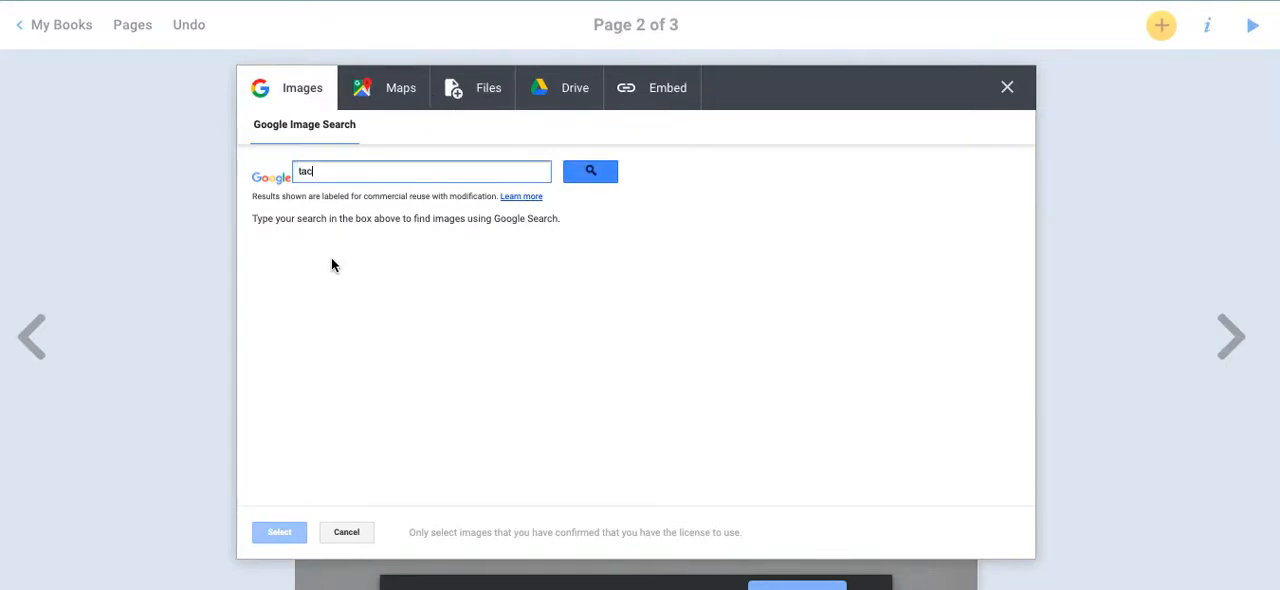
text(os)
key(Return)
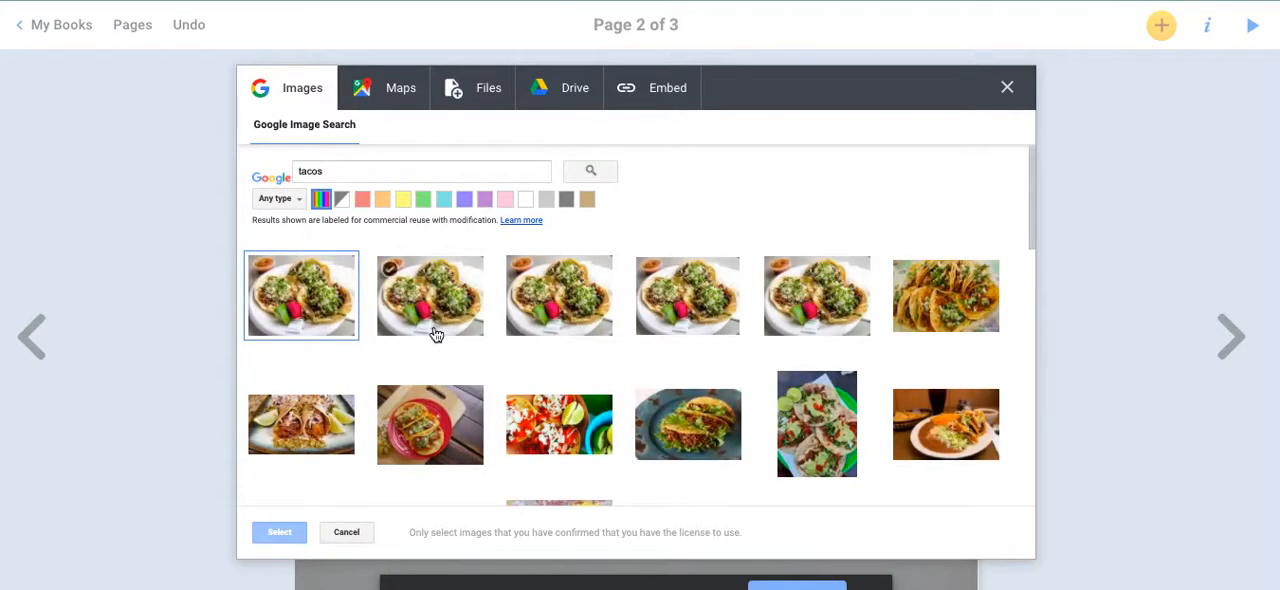
scroll(436, 334, down, 5)
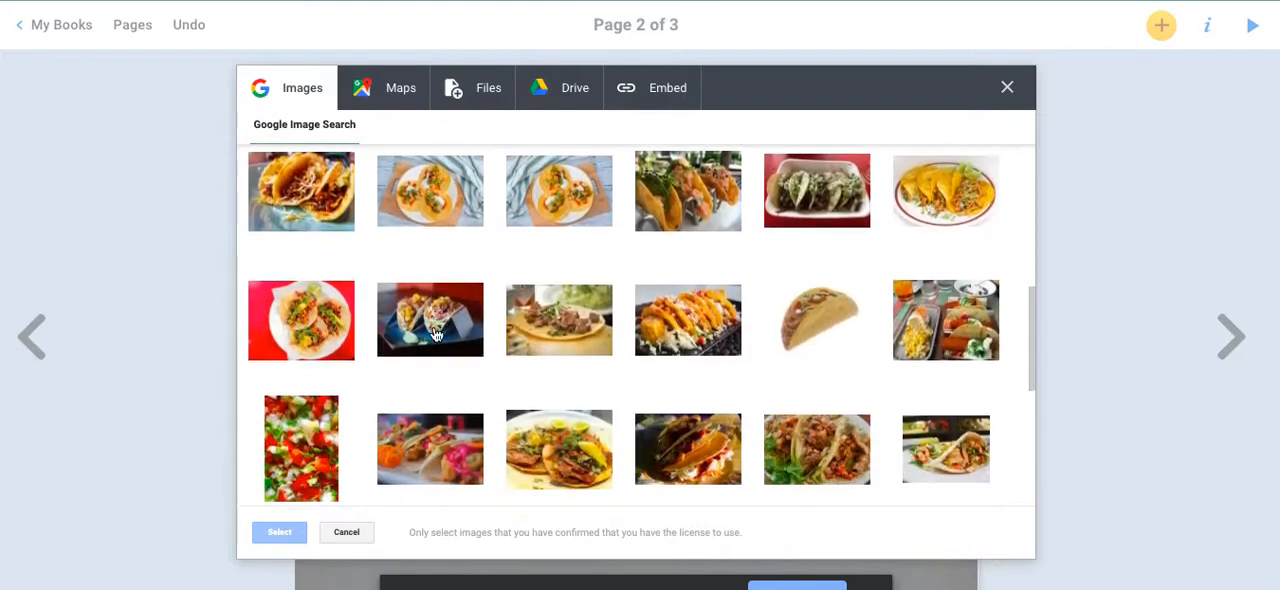
scroll(436, 334, down, 1)
click(405, 292)
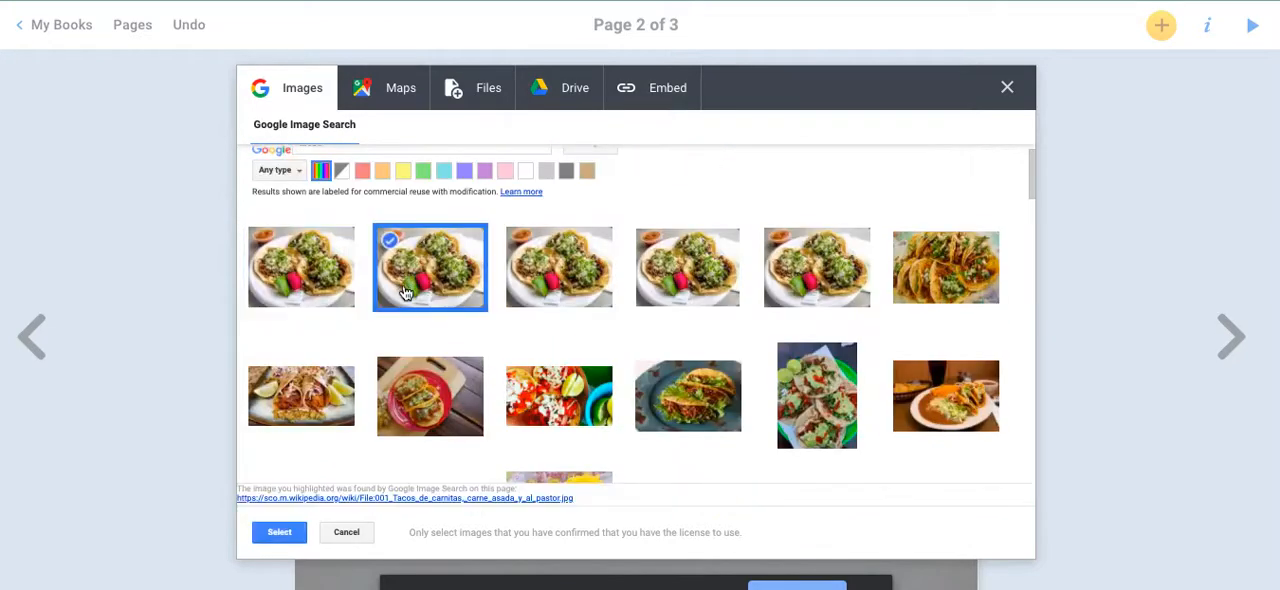
click(278, 533)
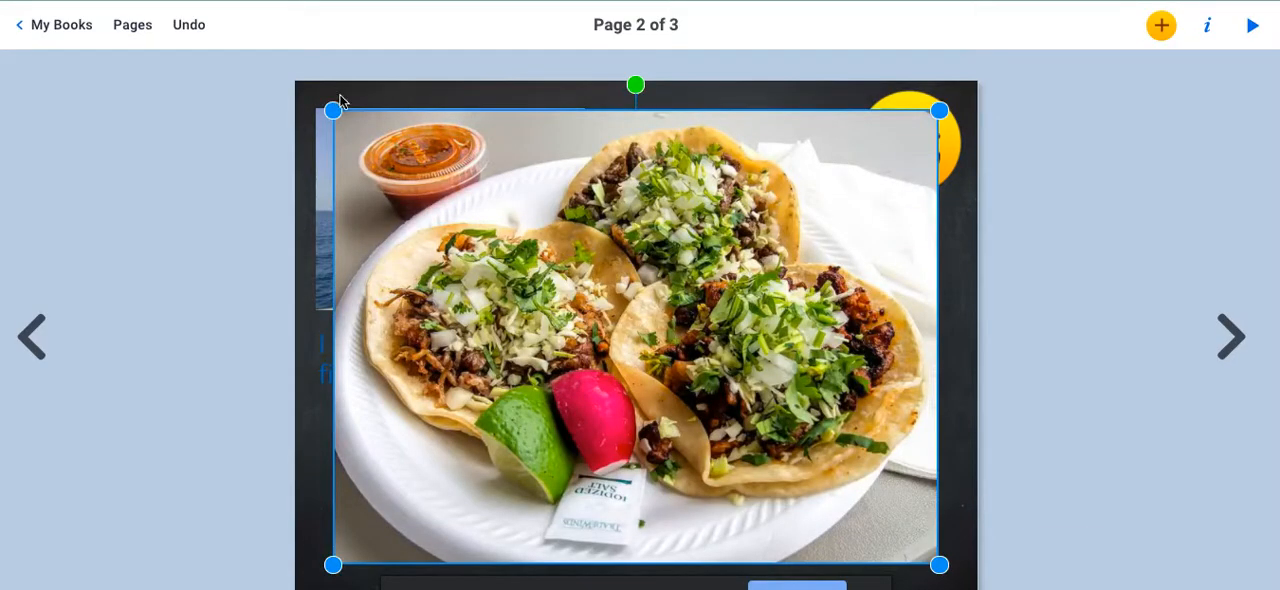
Shrink the taco photo and place it below the fishing caption, to the left of the biking text.
drag(333, 104, 609, 311)
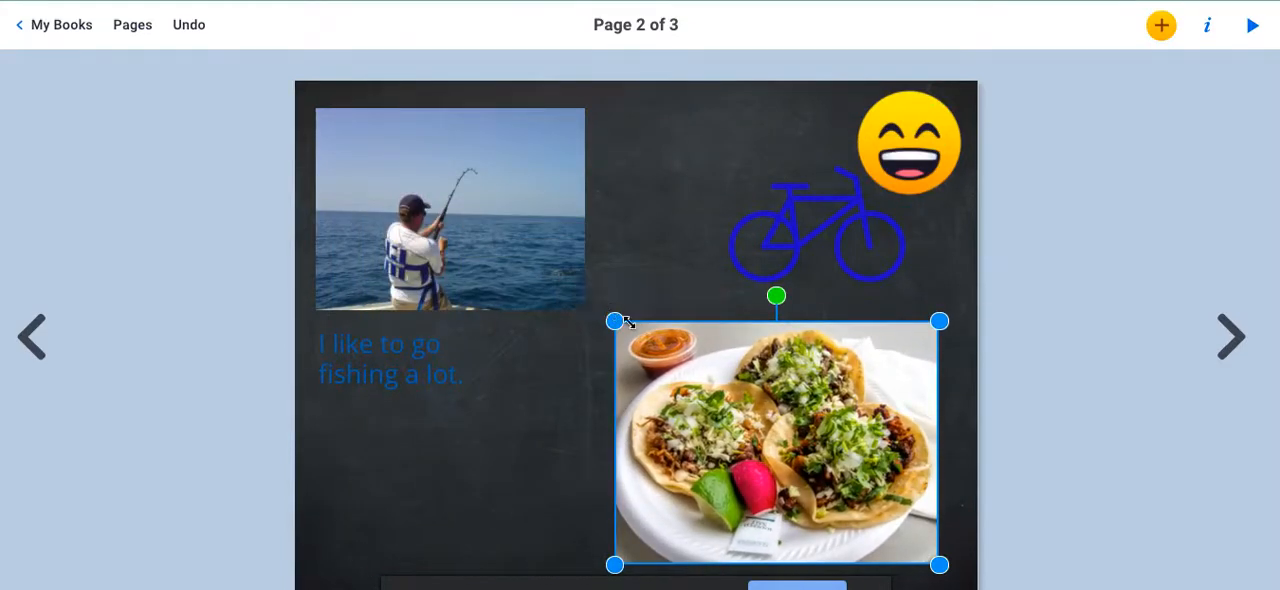
drag(672, 369, 534, 357)
drag(491, 325, 594, 403)
drag(642, 470, 504, 456)
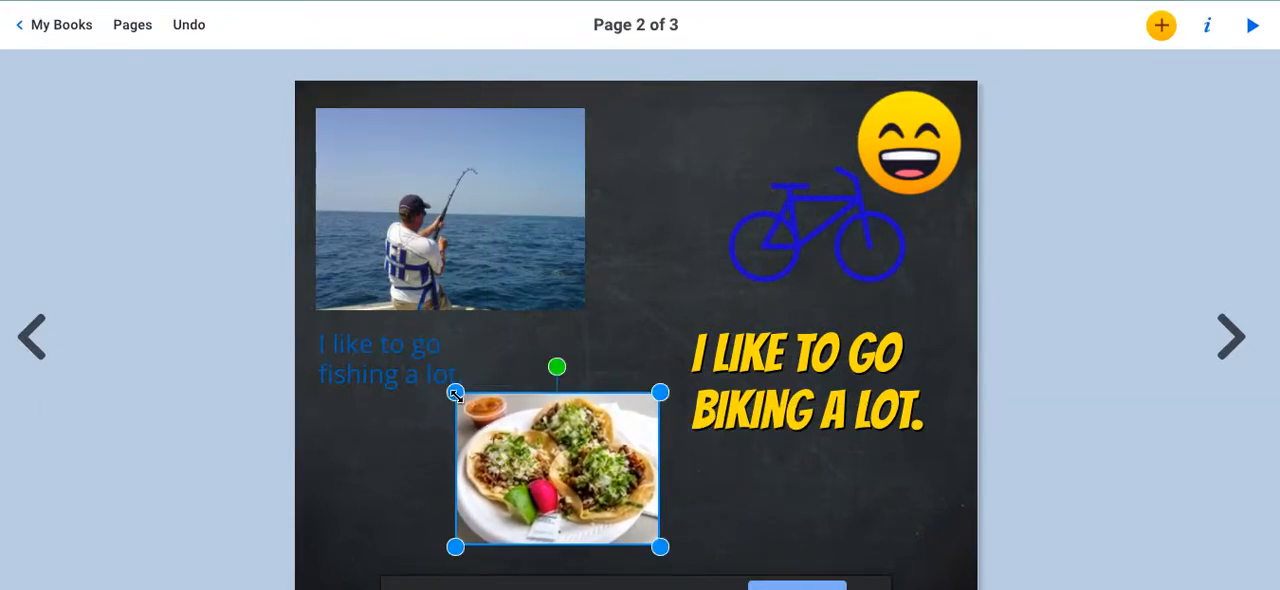
drag(455, 391, 497, 423)
drag(549, 483, 505, 464)
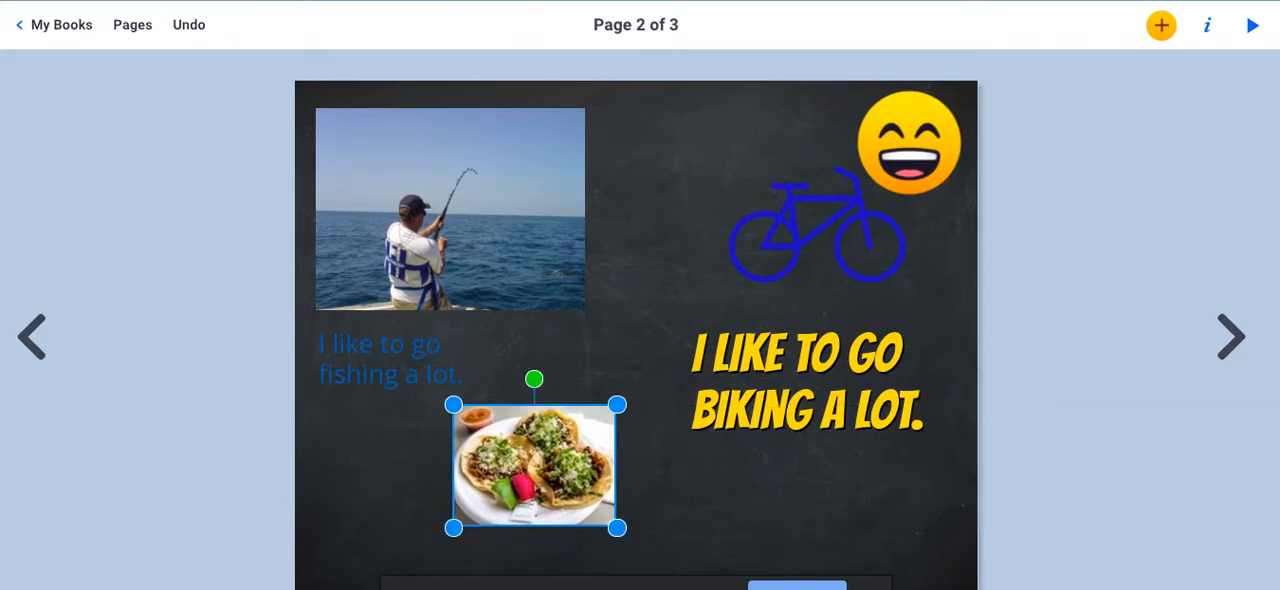
Add a plain text reading "my favorite food is tacos." with the spelling of "favorite" corrected.
click(1161, 25)
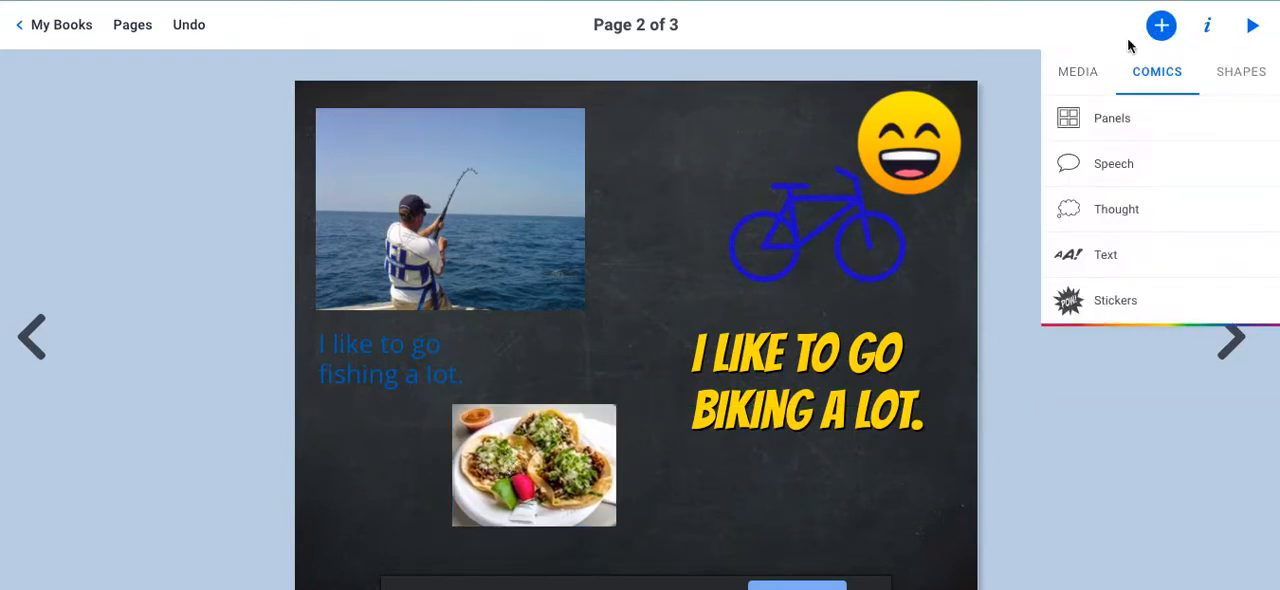
click(1085, 68)
click(1078, 260)
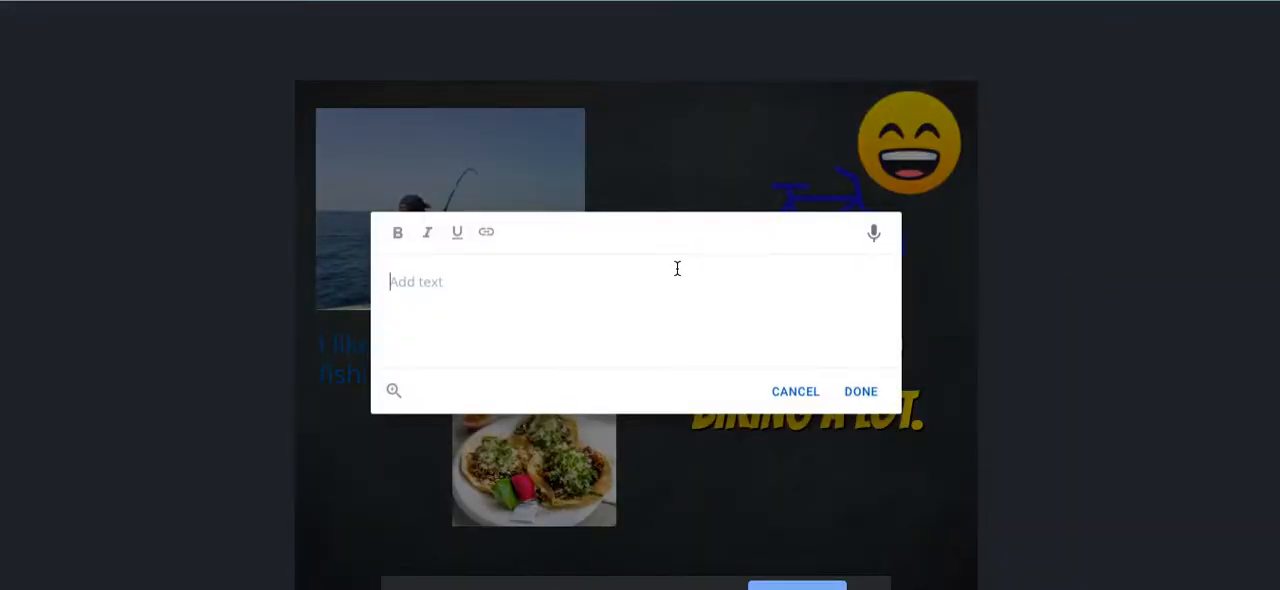
text(my)
text( favo)
text(iritw)
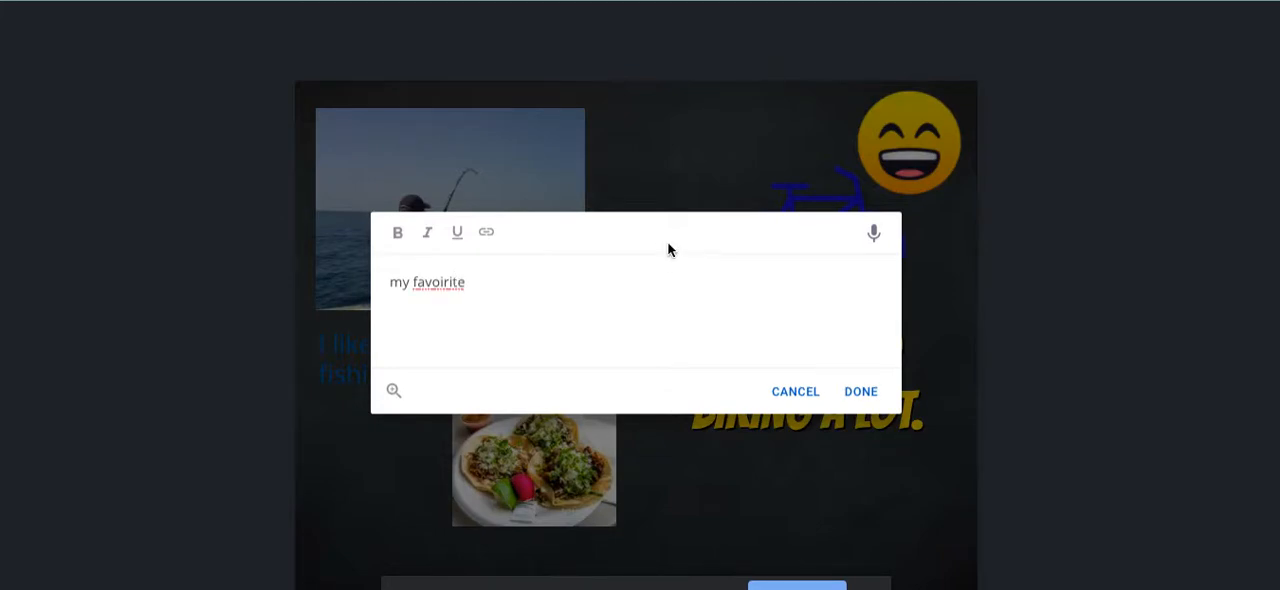
right_click(452, 282)
click(490, 291)
text(food is tacos.)
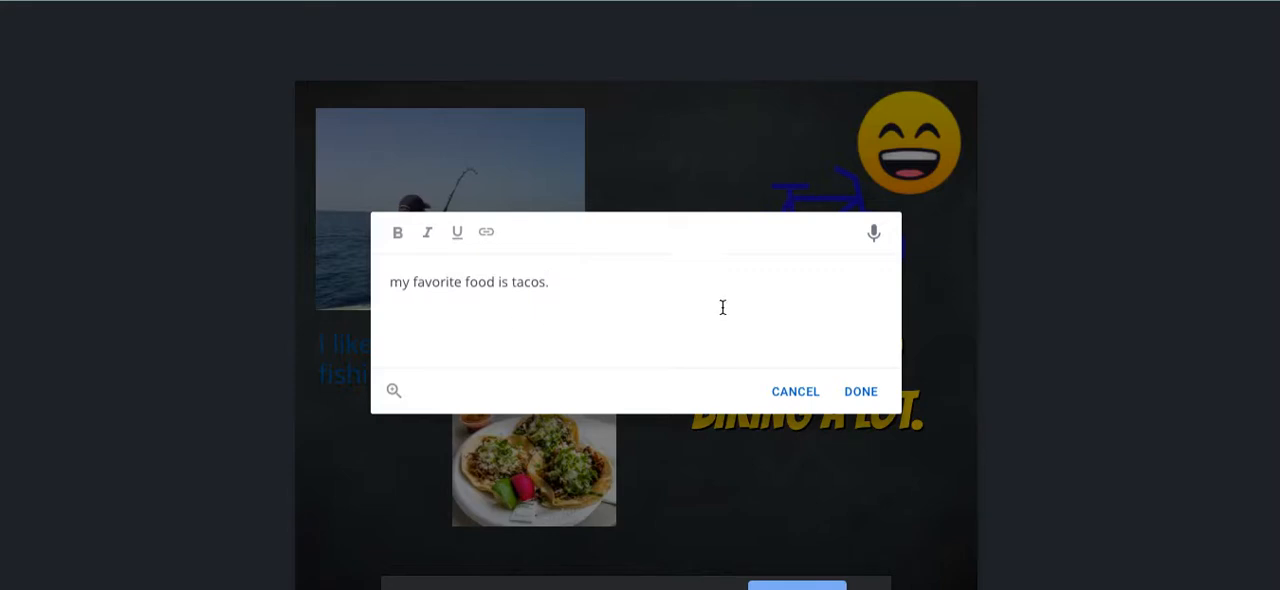
click(848, 394)
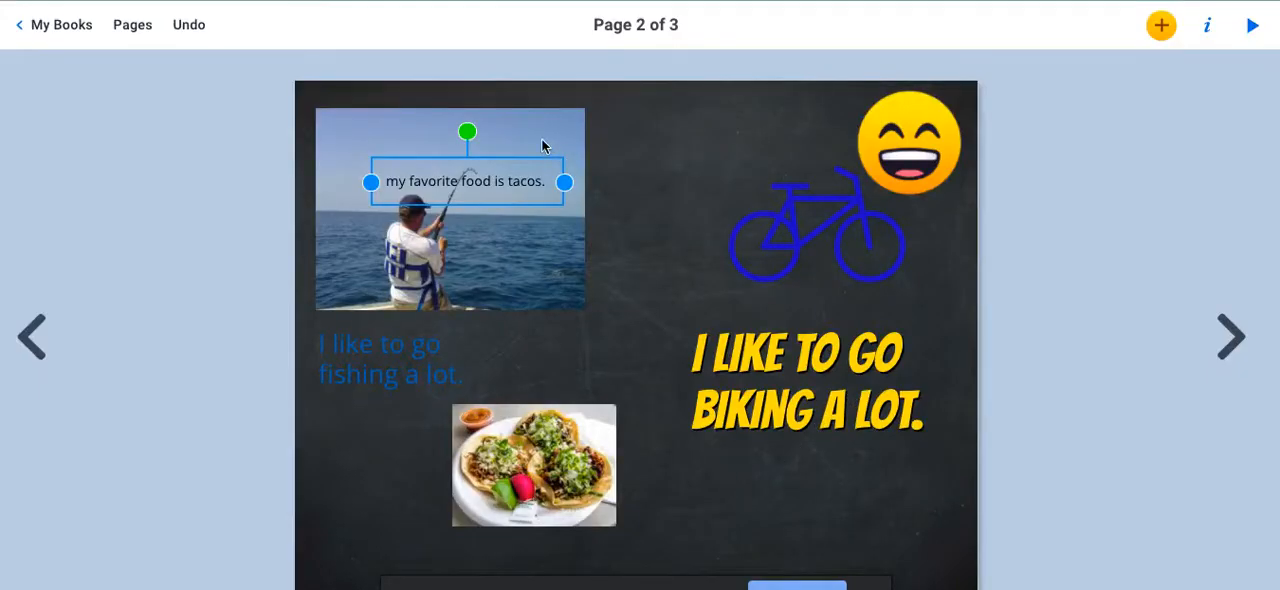
Move the taco caption to the lower right of the taco photo and set its text size to 20.
drag(479, 172, 727, 520)
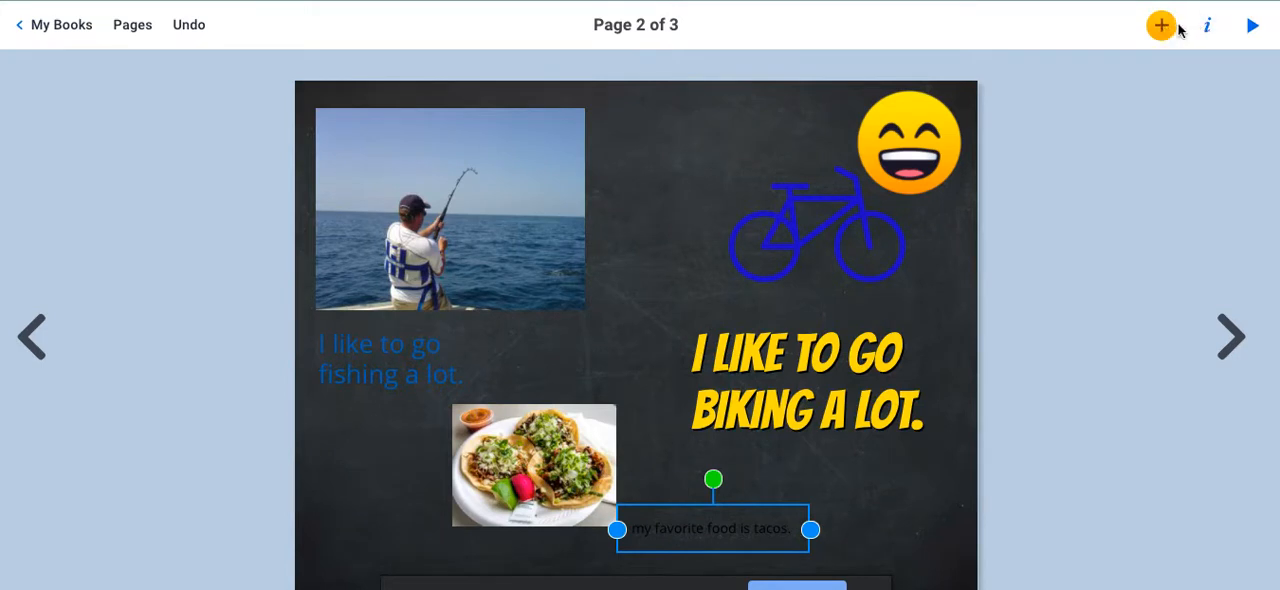
click(1208, 26)
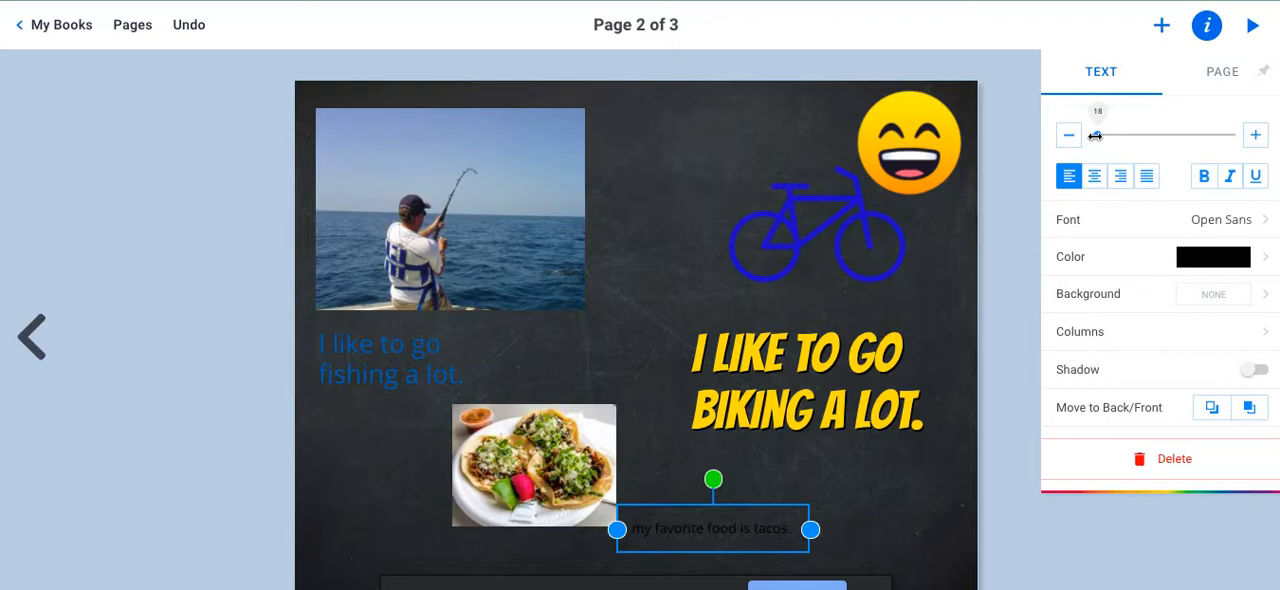
mouse_move(1096, 135)
mouse_down()
mouse_move(1115, 135)
mouse_move(1101, 135)
mouse_up()
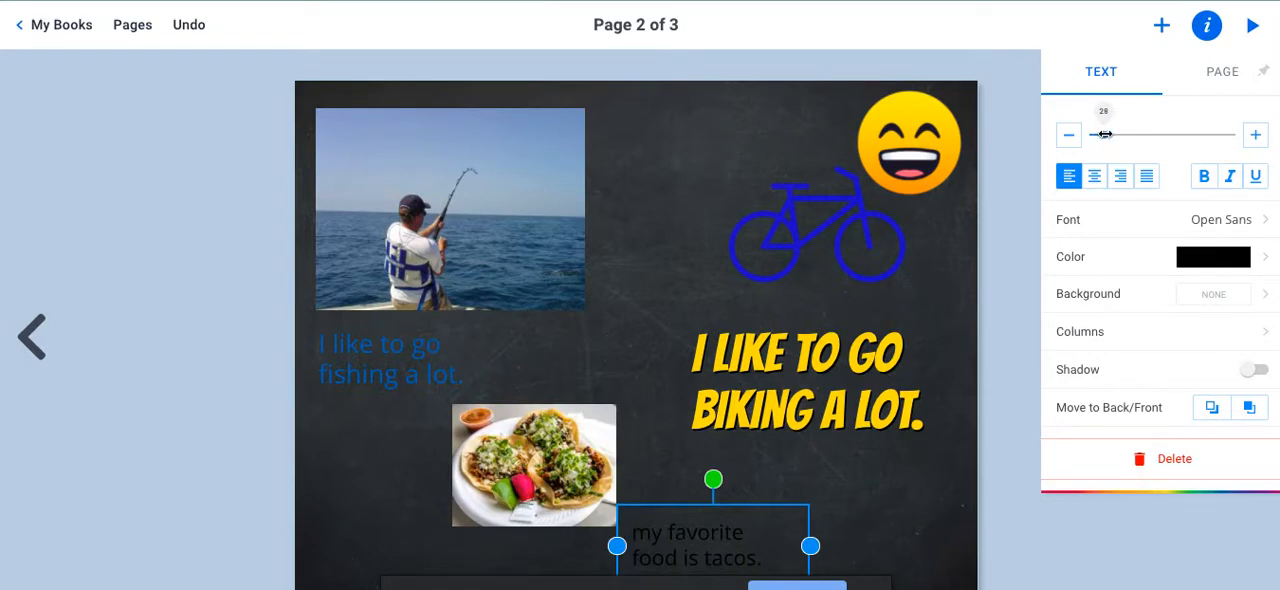
drag(1105, 134, 1098, 134)
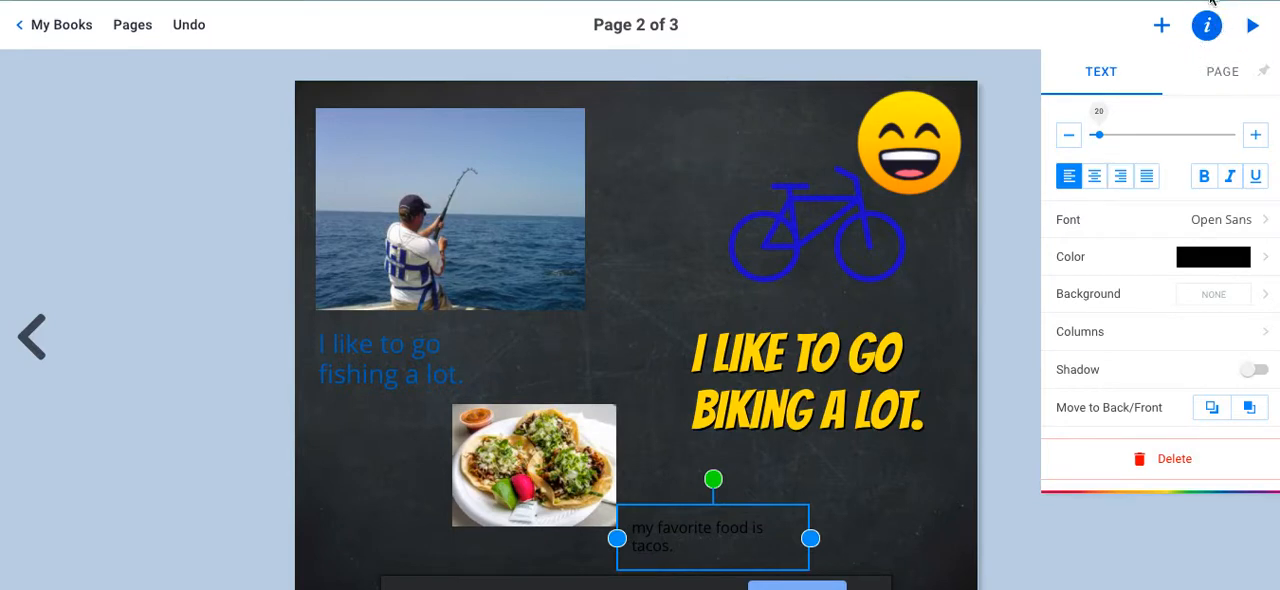
Color the taco caption red and set its font to Bangers.
click(1204, 258)
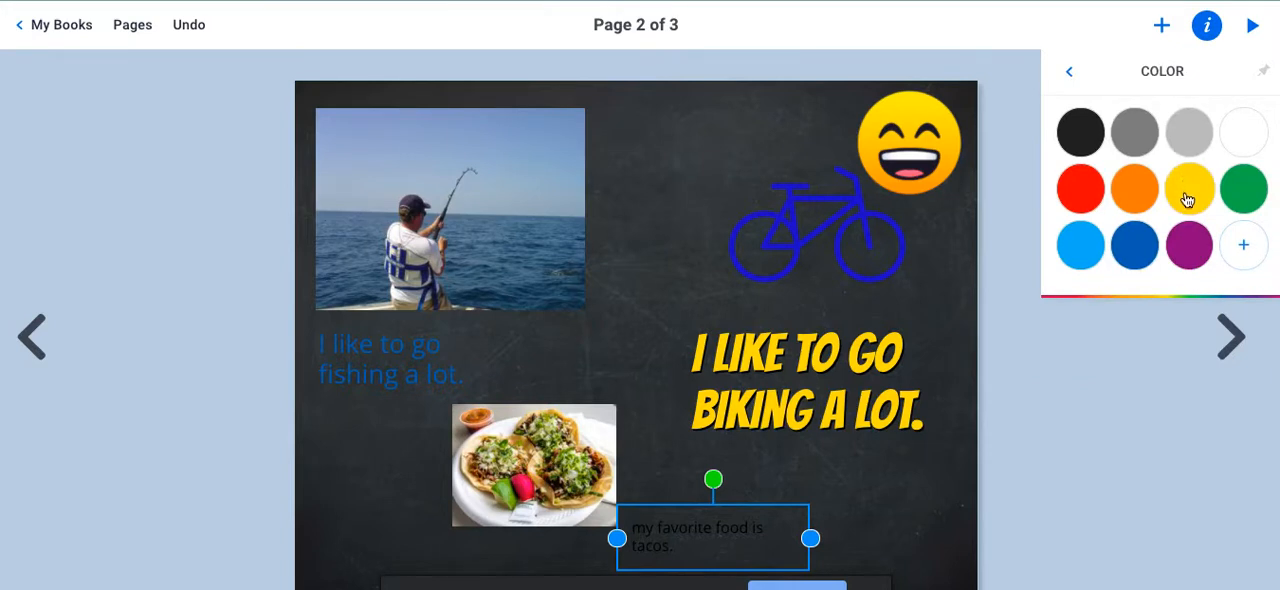
click(1082, 199)
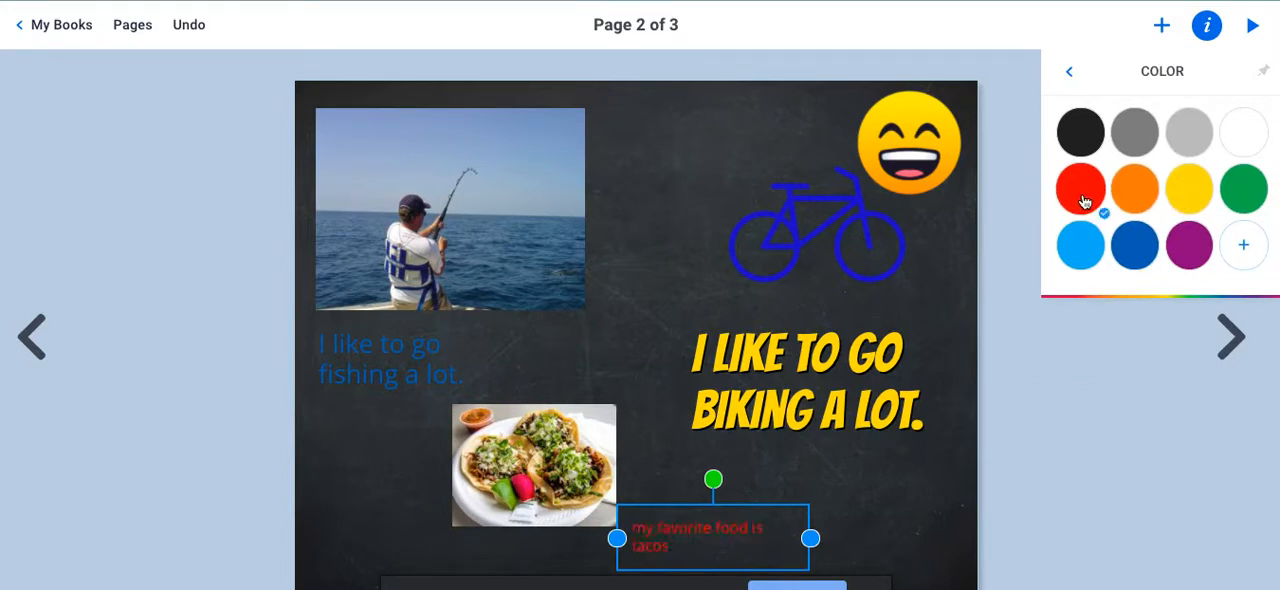
click(1068, 78)
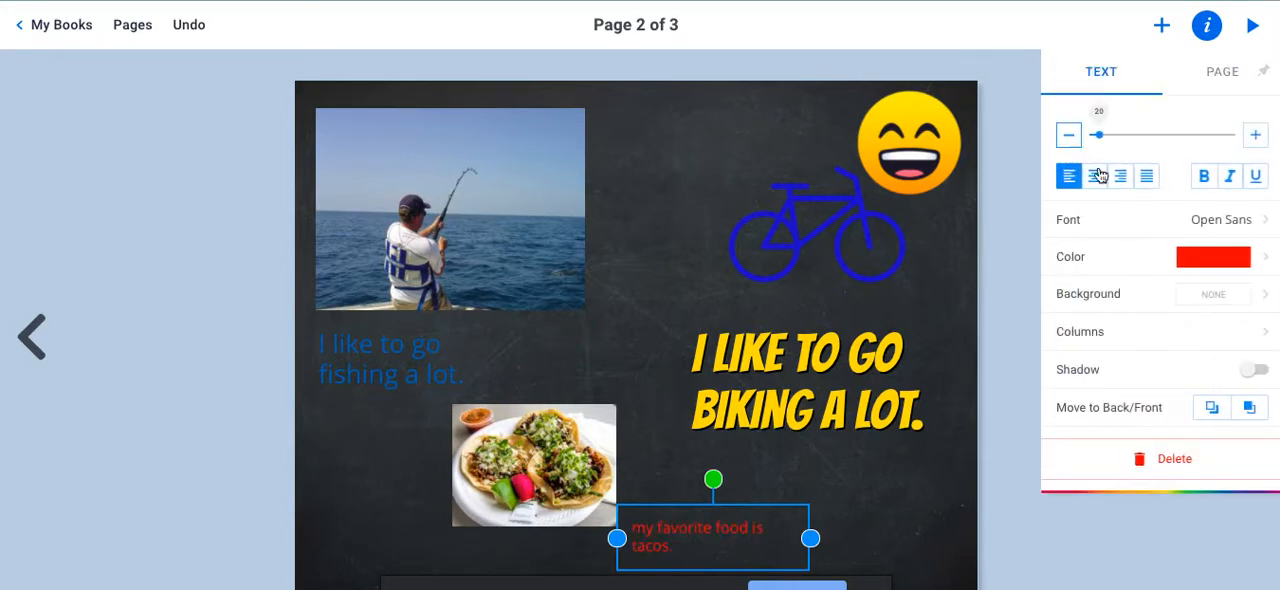
click(1088, 221)
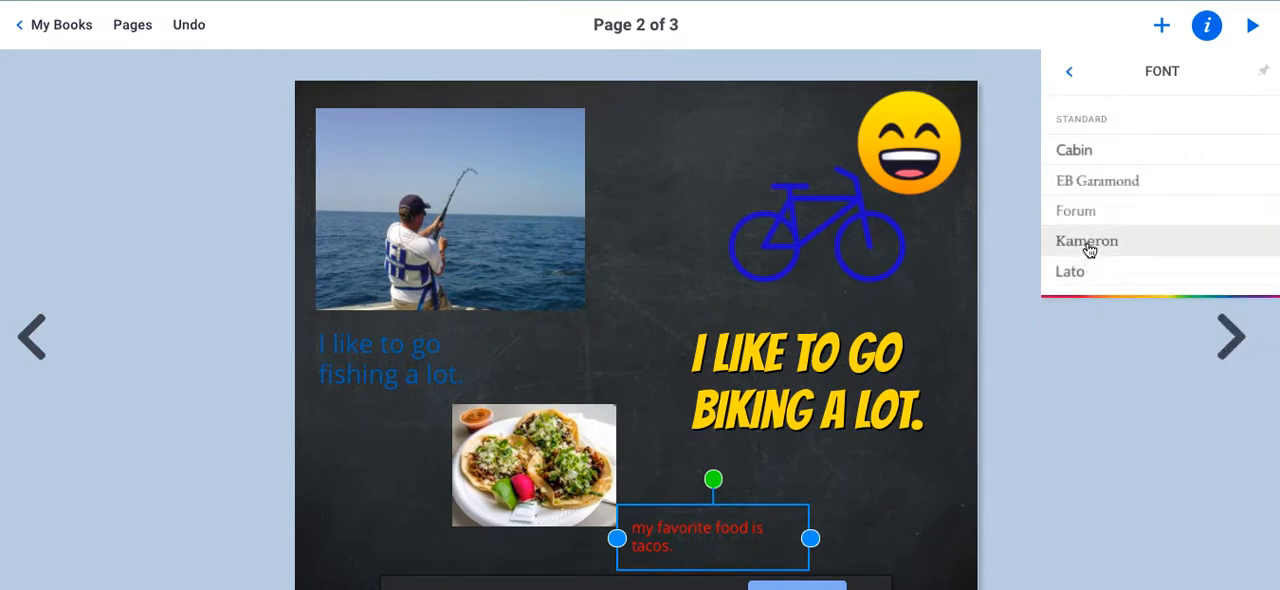
scroll(1089, 250, down, 4)
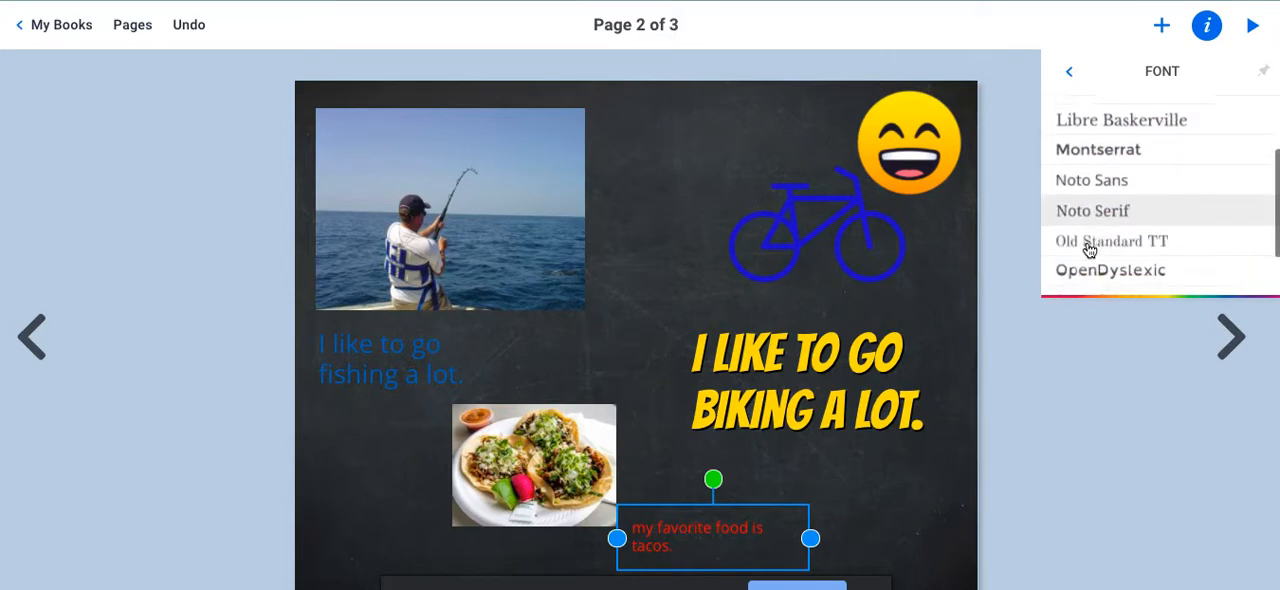
scroll(1089, 250, down, 4)
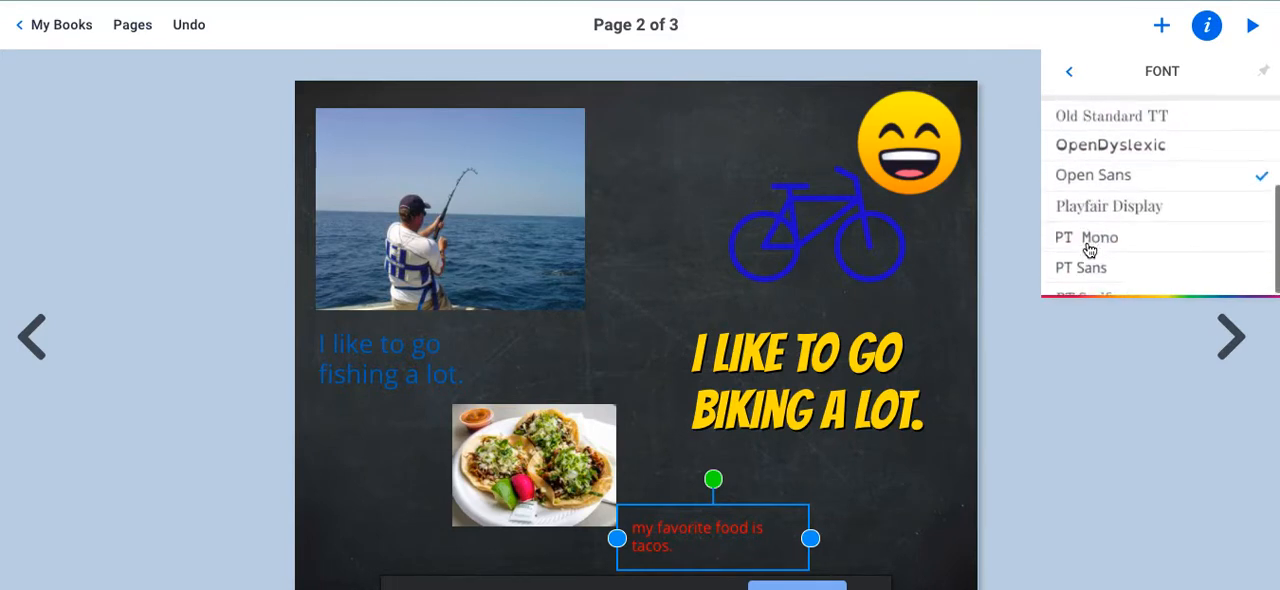
scroll(1089, 250, down, 6)
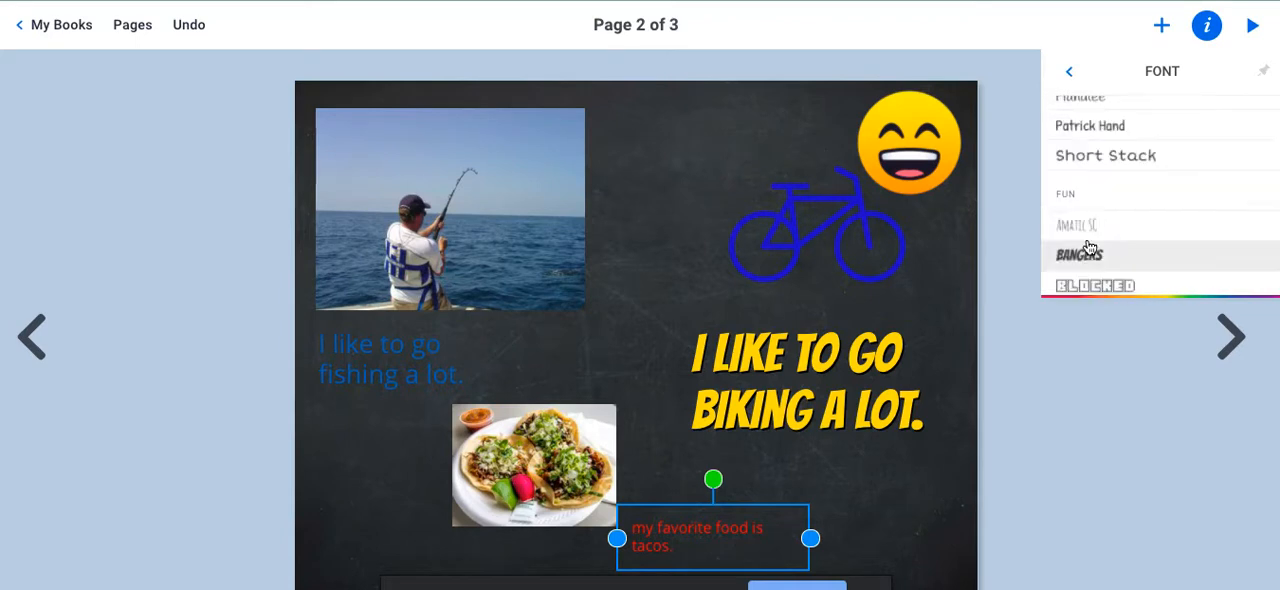
click(1082, 255)
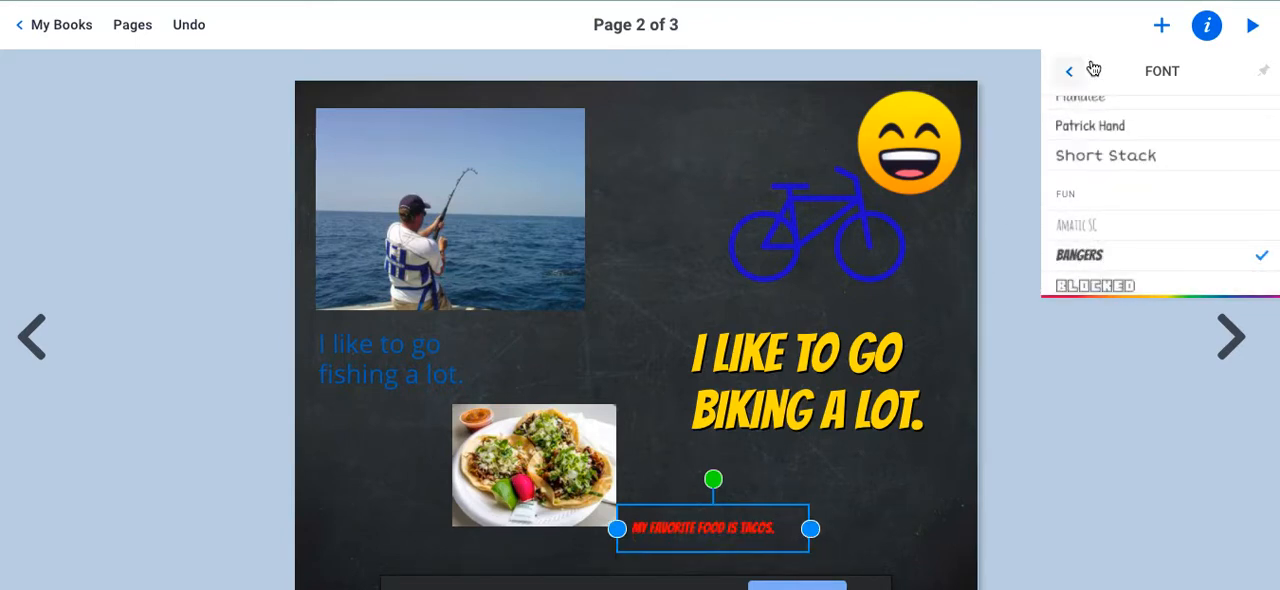
click(1068, 72)
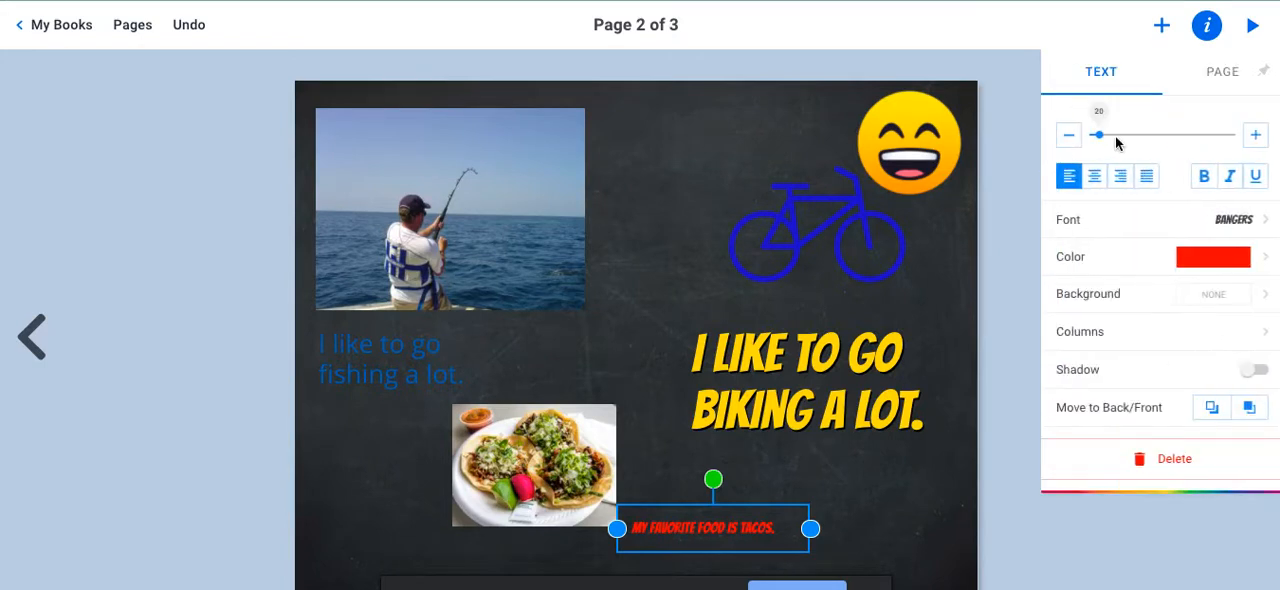
Enlarge the taco caption's text and adjust it to fit on two lines at the lower right of the taco photo.
drag(1099, 135, 1108, 135)
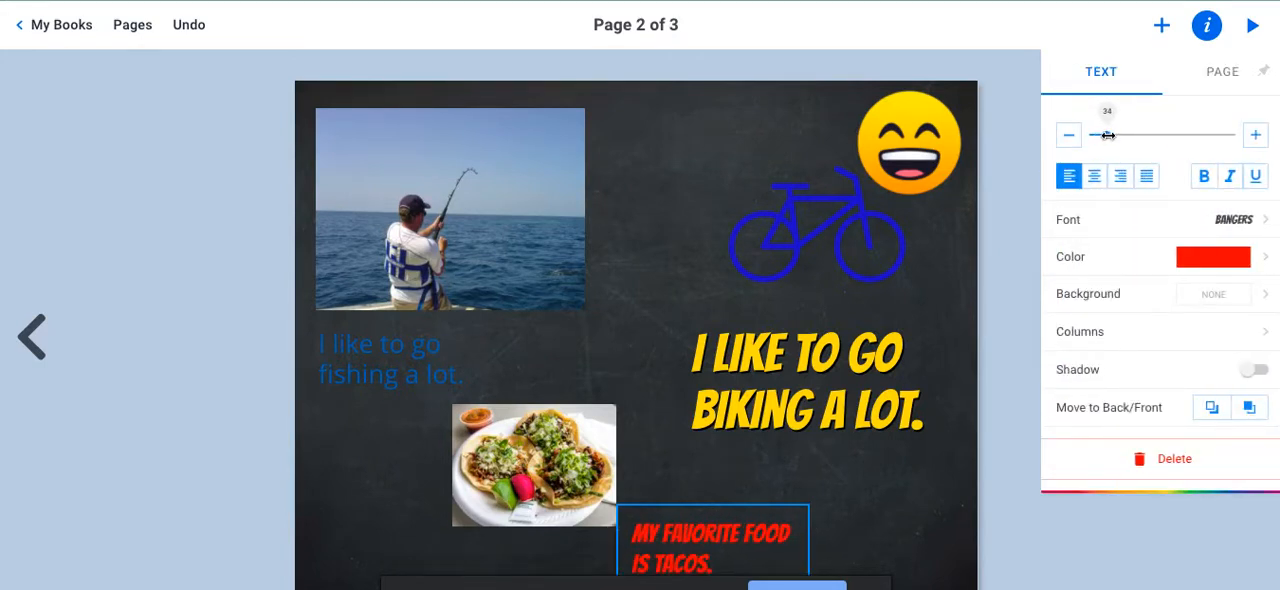
click(872, 438)
click(740, 545)
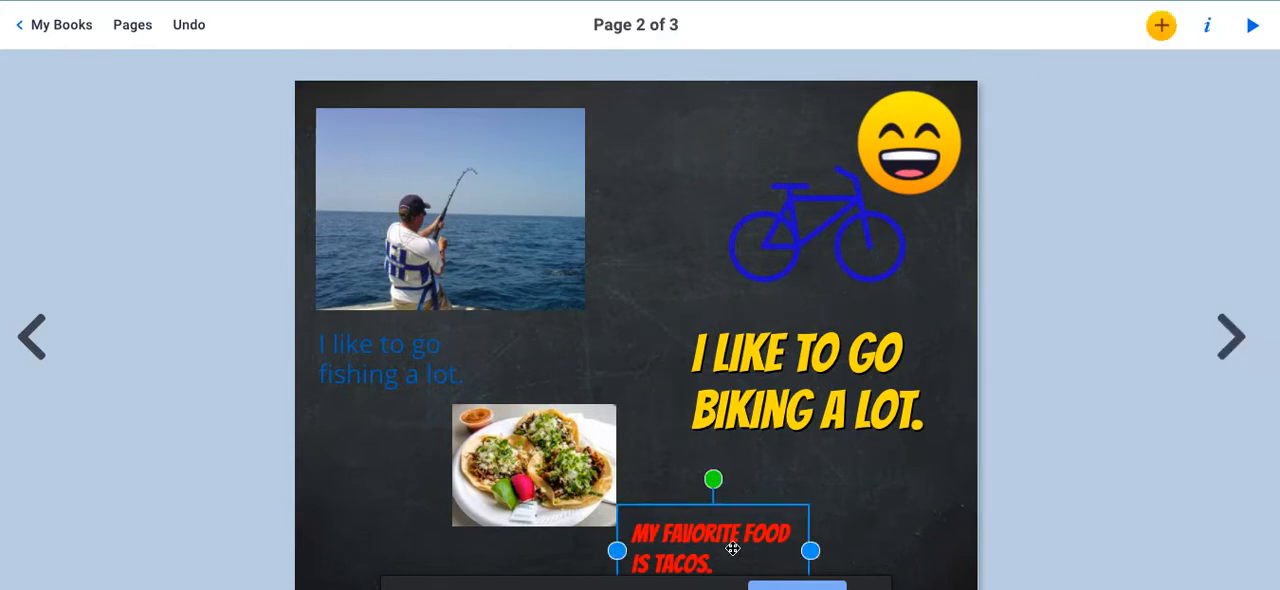
drag(732, 538, 743, 513)
click(1007, 484)
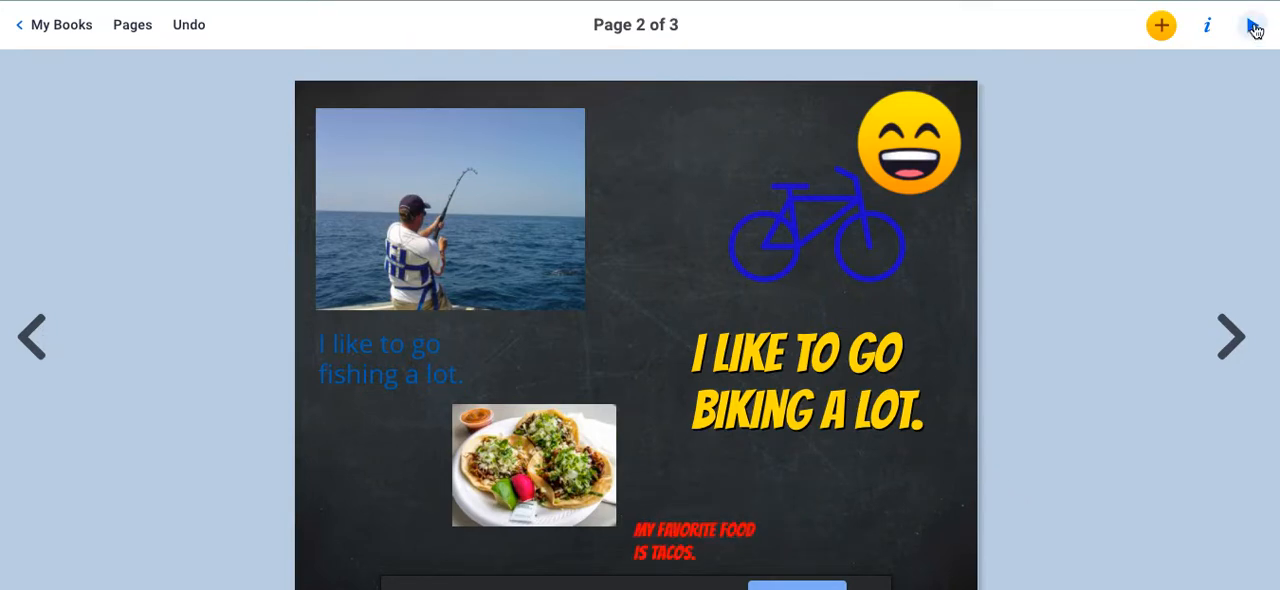
Preview the book in reading mode, paging back to the cover and forward again to the chalkboard page.
click(1254, 28)
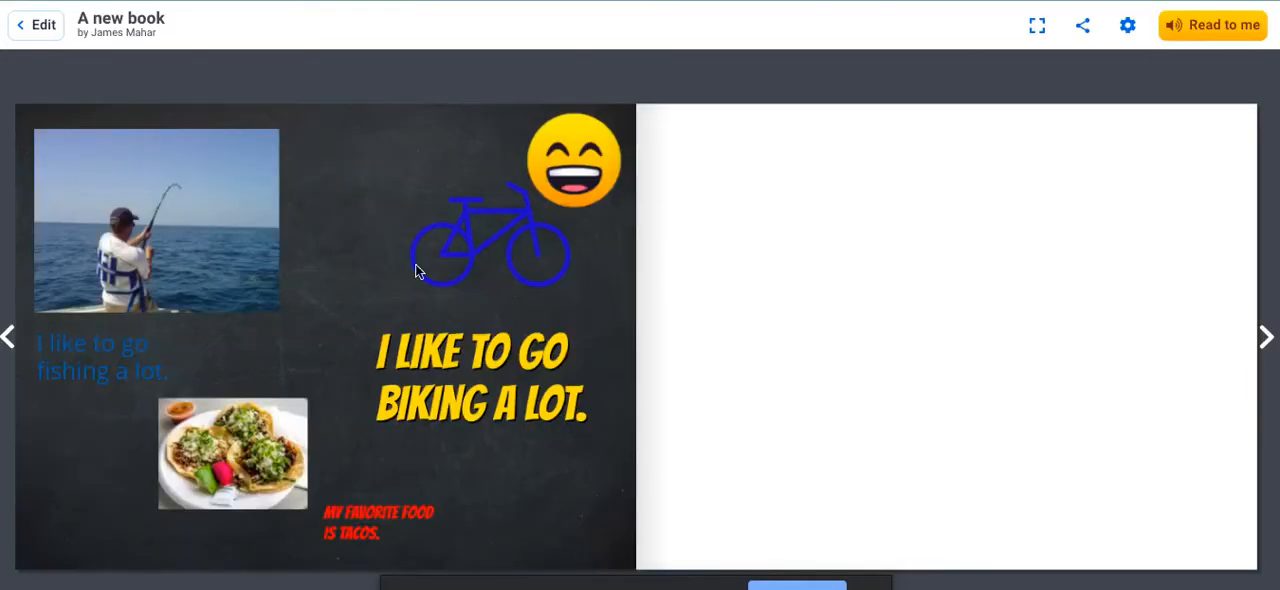
click(6, 340)
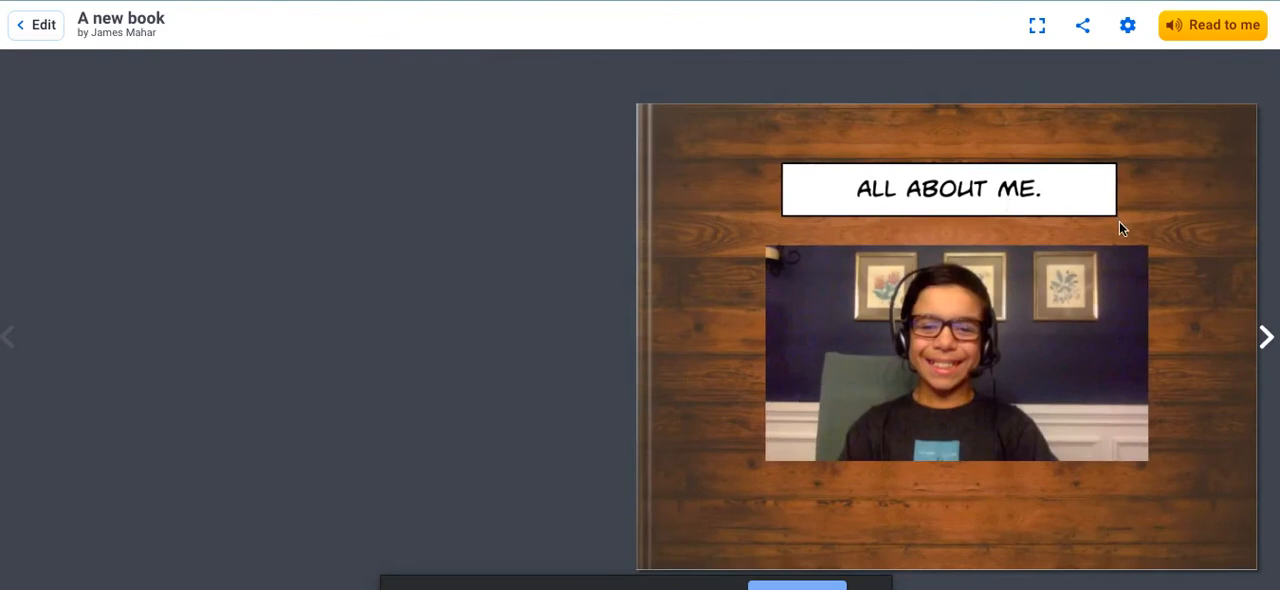
click(1267, 341)
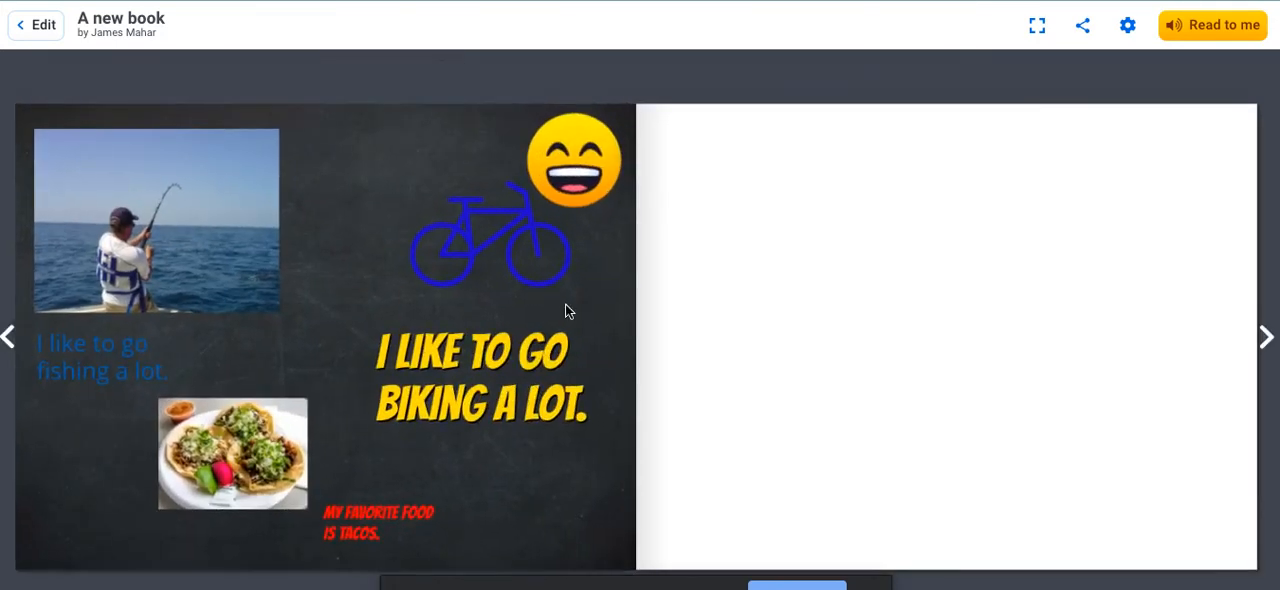